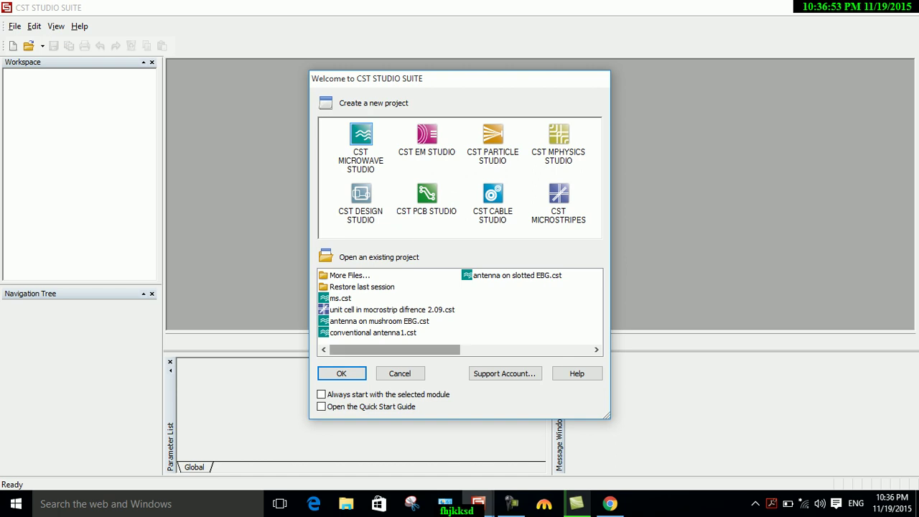
- Create a new CST MICROWAVE STUDIO project from the FSS - Unit Cell (FD) template
{"action": "left_click", "coordinate": [341, 374]}
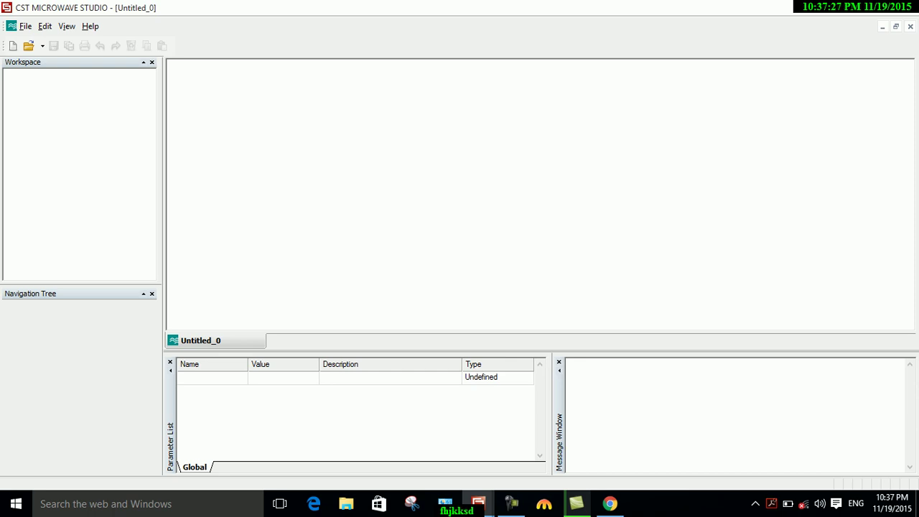
{"action": "mouse_move", "coordinate": [511, 504]}
{"action": "mouse_move", "coordinate": [511, 462]}
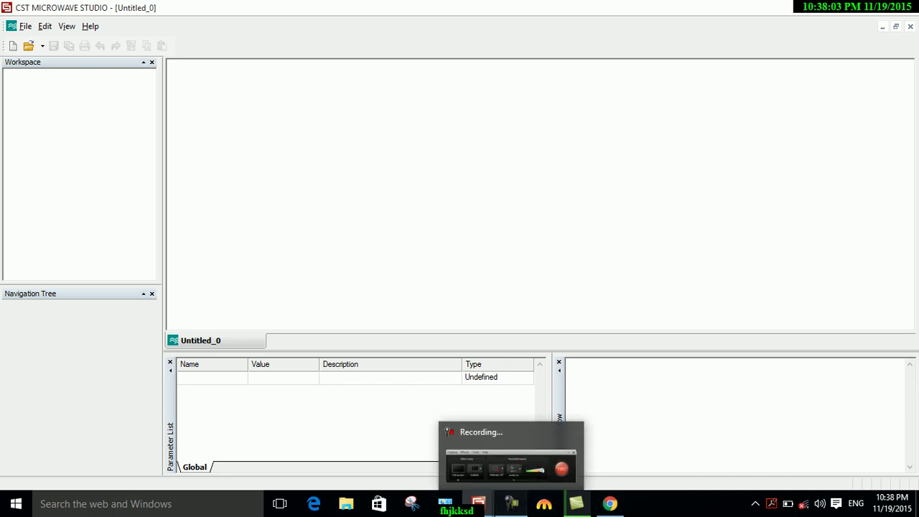
{"action": "left_click", "coordinate": [511, 503]}
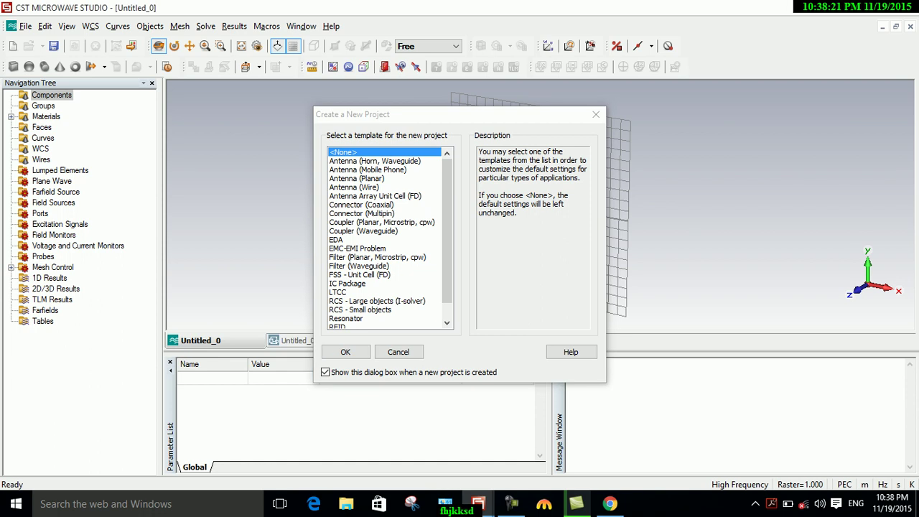
{"action": "left_click", "coordinate": [359, 274]}
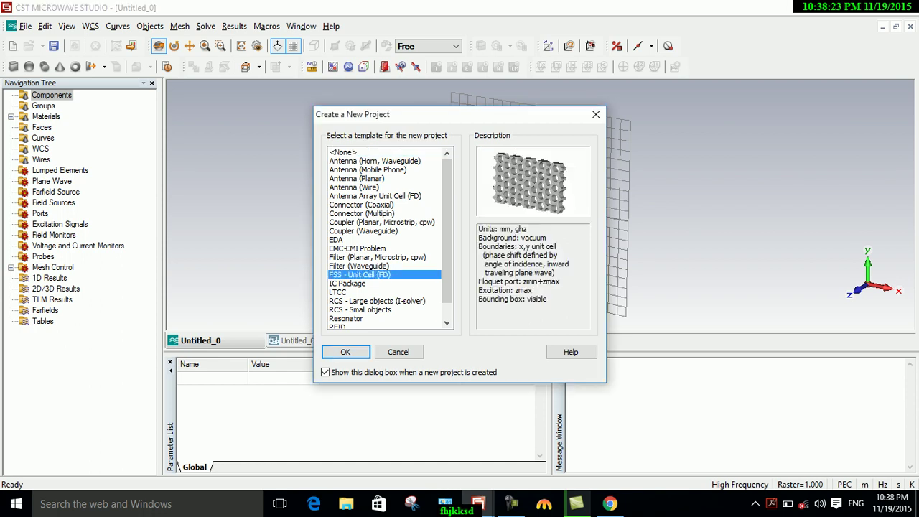
{"action": "left_click", "coordinate": [345, 351]}
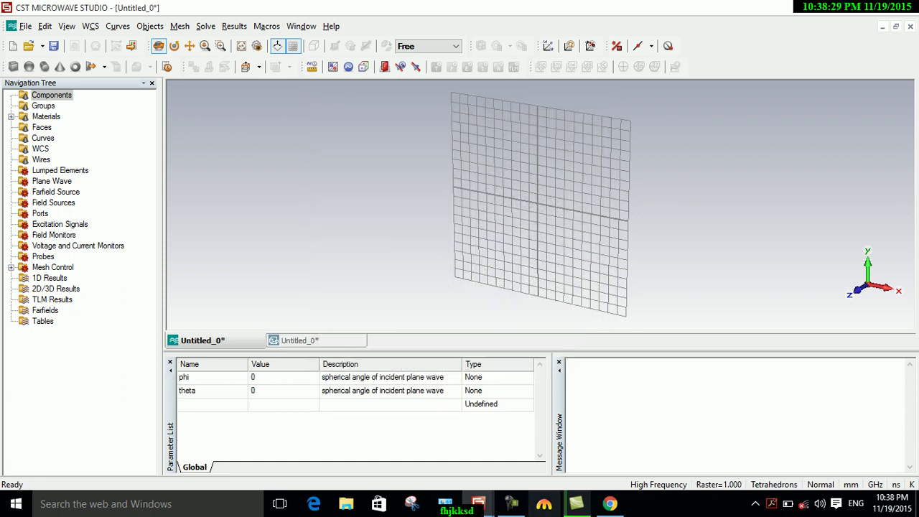
{"action": "mouse_move", "coordinate": [511, 503]}
{"action": "mouse_move", "coordinate": [511, 459]}
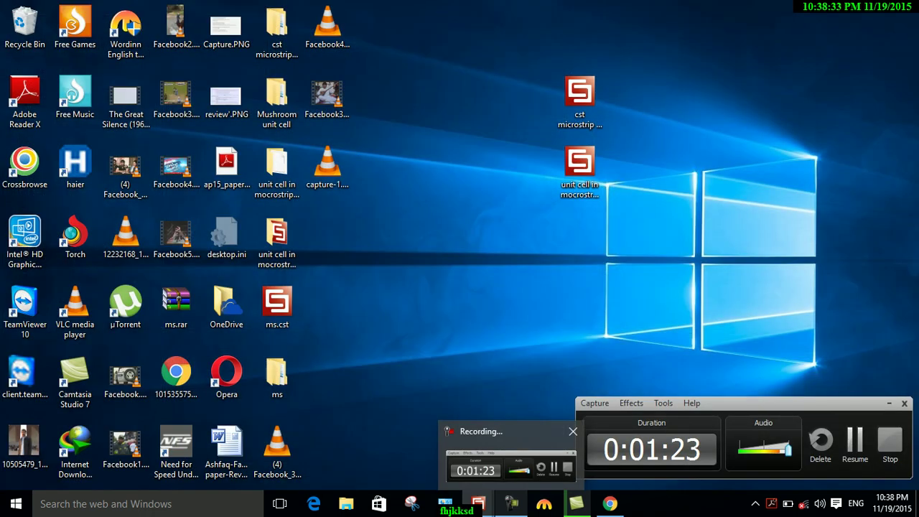
{"action": "key", "text": "super+d"}
{"action": "key", "text": "F9"}
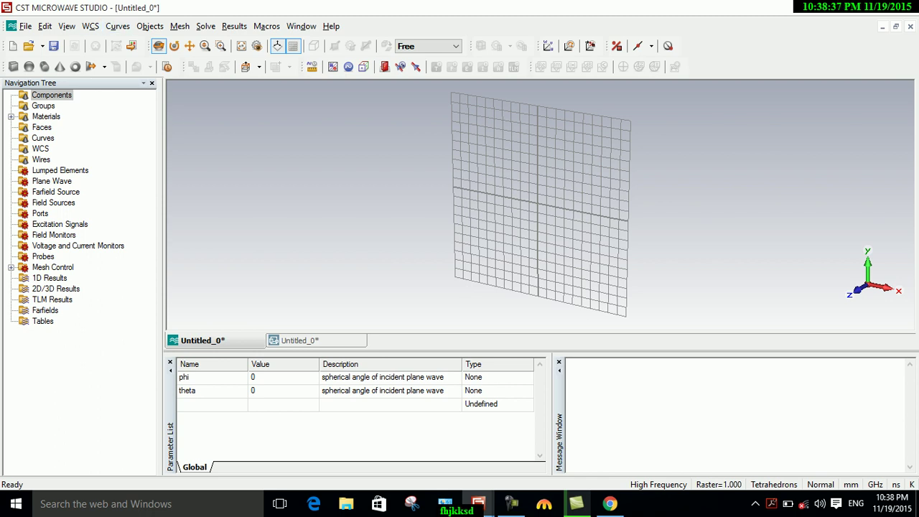
- Activate the local coordinate system and start defining a brick named substrate
{"action": "left_click", "coordinate": [90, 26]}
{"action": "left_click", "coordinate": [137, 41]}
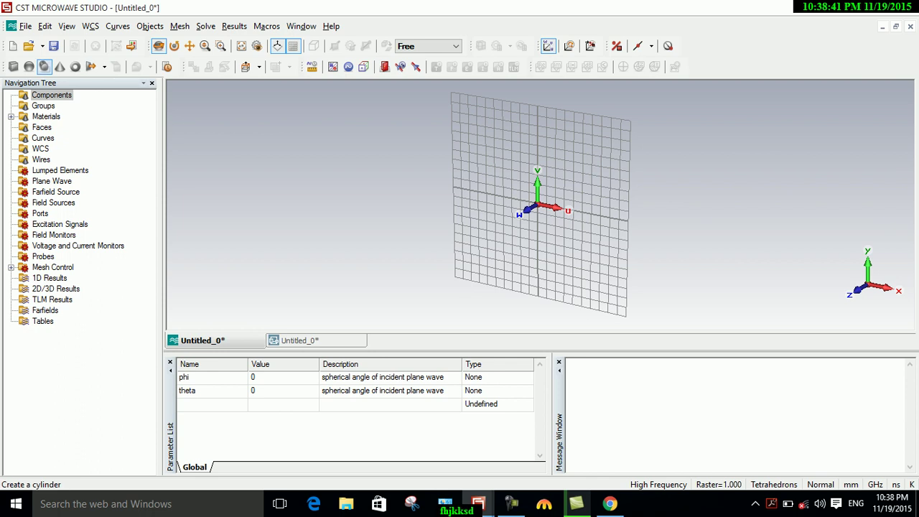
{"action": "left_click", "coordinate": [13, 66]}
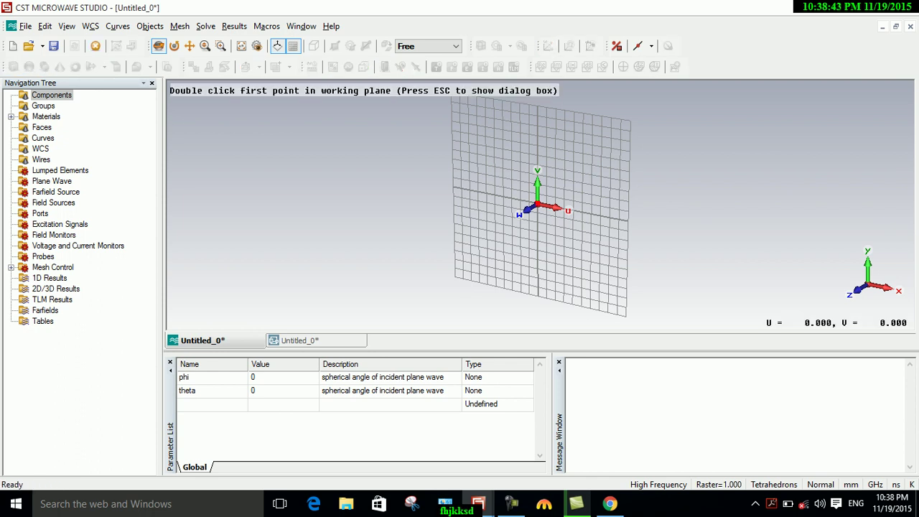
{"action": "key", "text": "Escape"}
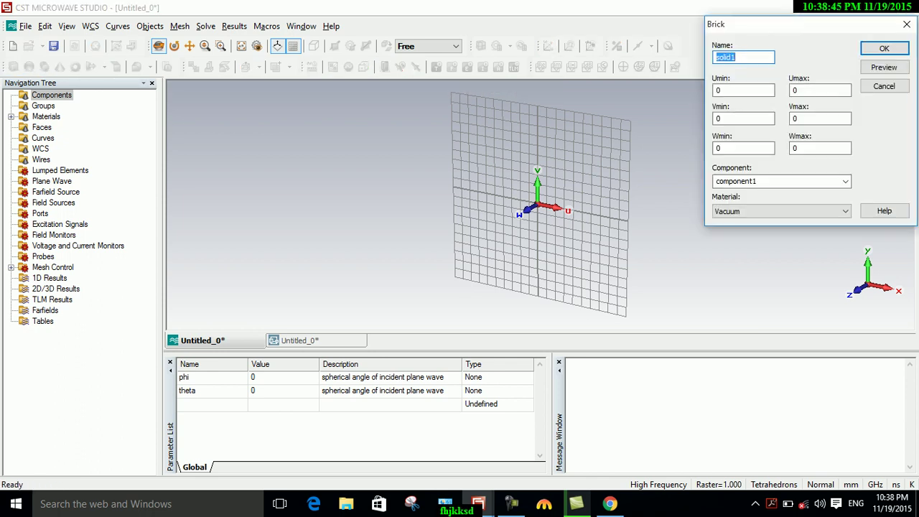
{"action": "type", "text": "substrate"}
{"action": "key", "text": "Tab"}
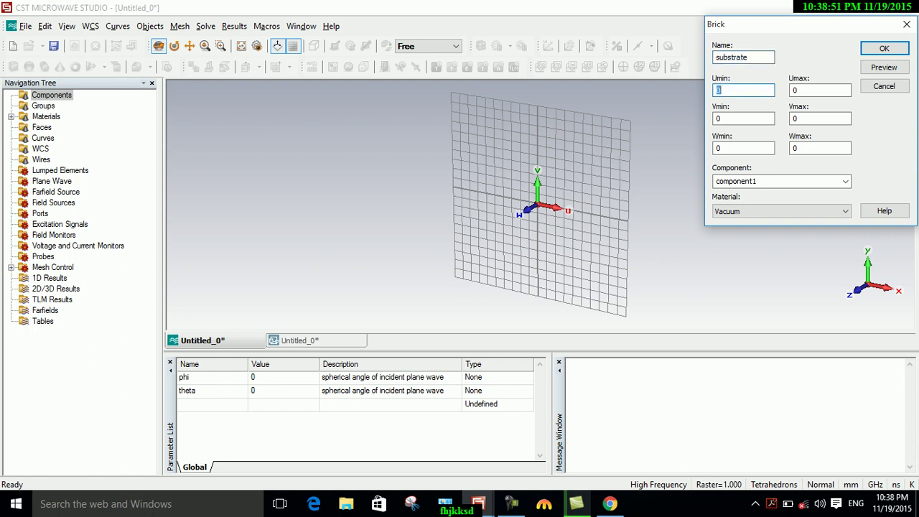
- Set the substrate brick's U and V ranges from -ls/2 to ls/2 and its Wmax to h
{"action": "type", "text": "-ls/2"}
{"action": "key", "text": "Tab"}
{"action": "type", "text": "ls/2"}
{"action": "key", "text": "Tab"}
{"action": "type", "text": "-ls/"}
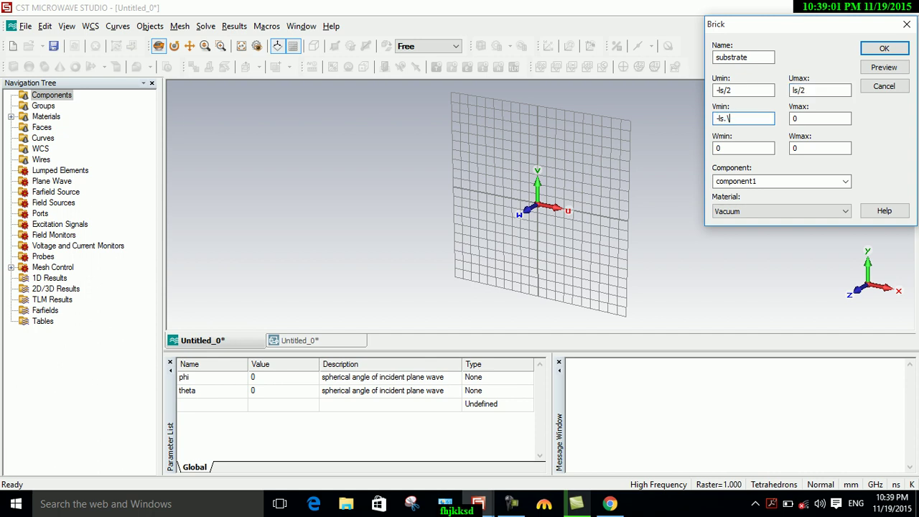
{"action": "key", "text": "BackSpace"}
{"action": "type", "text": "/2"}
{"action": "key", "text": "Tab"}
{"action": "type", "text": "ls/2"}
{"action": "key", "text": "Tab"}
{"action": "key", "text": "Tab"}
{"action": "type", "text": "h"}
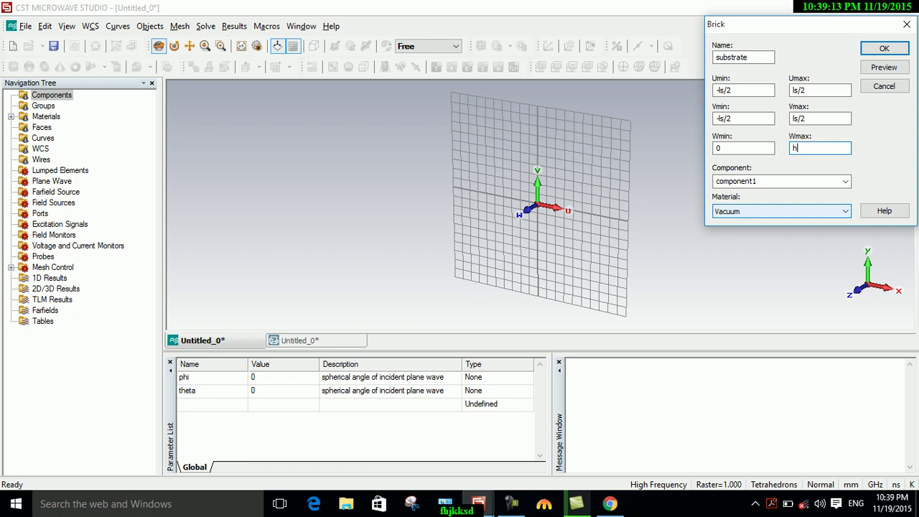
{"action": "left_click", "coordinate": [781, 211]}
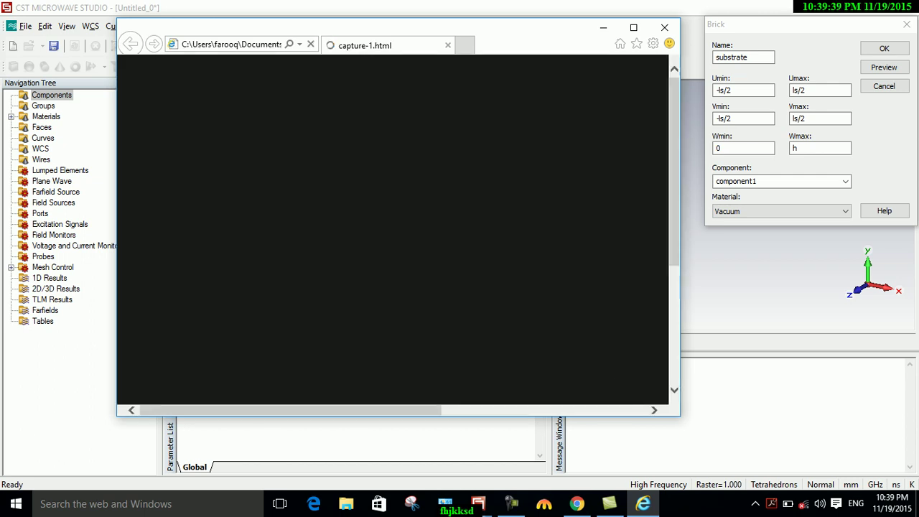
{"action": "left_click", "coordinate": [664, 27]}
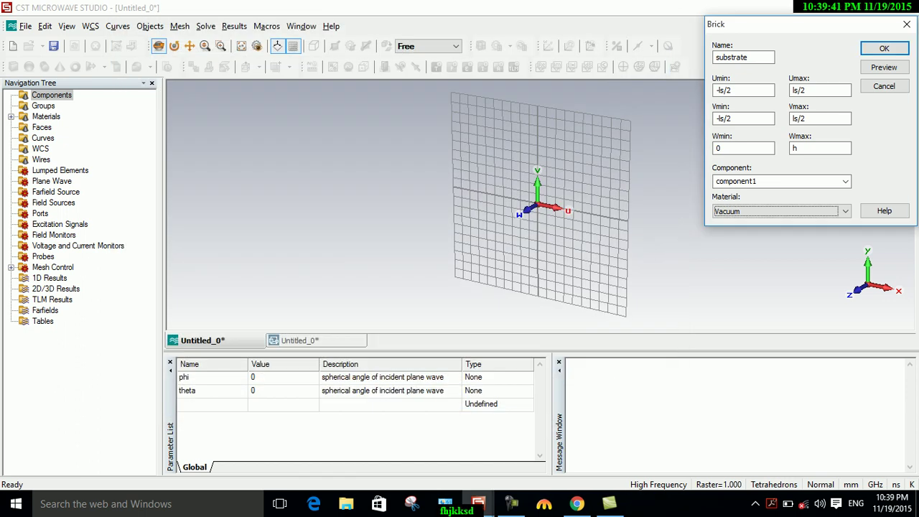
{"action": "left_click", "coordinate": [781, 211]}
{"action": "key", "text": "Up"}
{"action": "key", "text": "Return"}
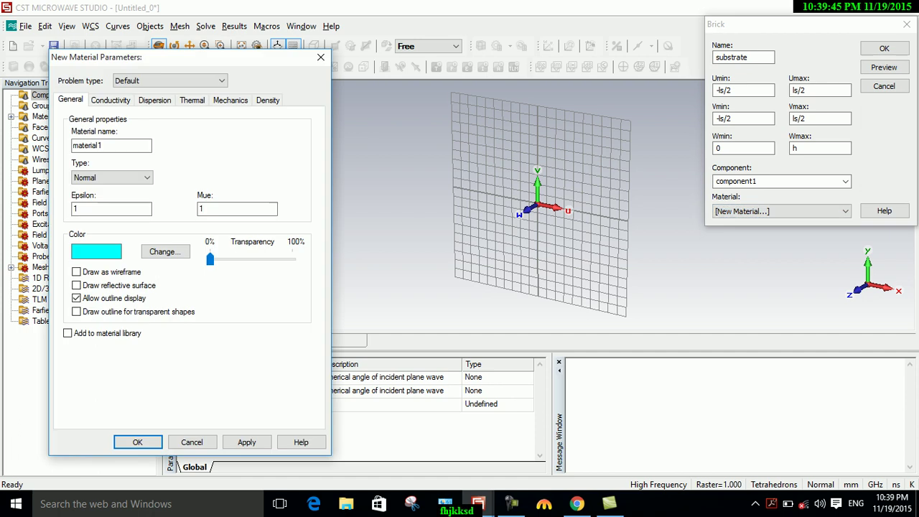
{"action": "key", "text": "shift+Tab"}
{"action": "key", "text": "shift+Tab"}
{"action": "key", "text": "shift+Tab"}
{"action": "key", "text": "Tab"}
{"action": "key", "text": "Tab"}
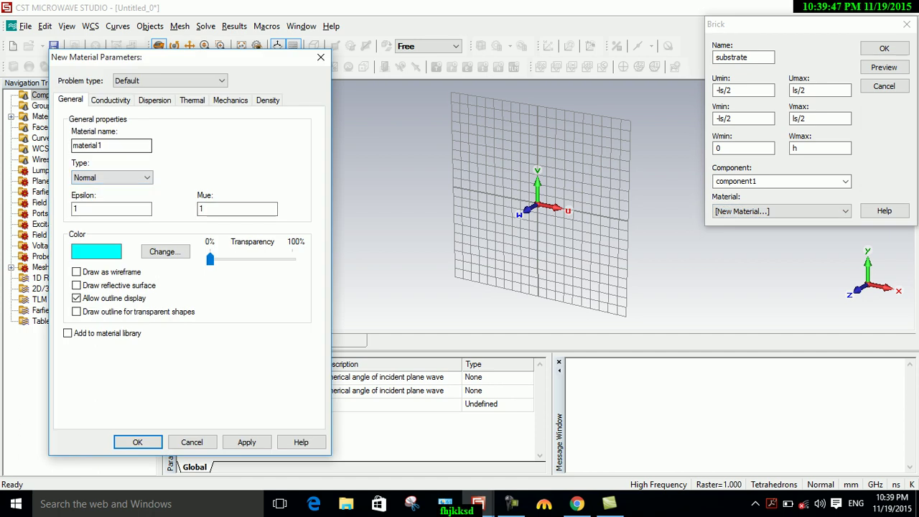
{"action": "key", "text": "shift+Tab"}
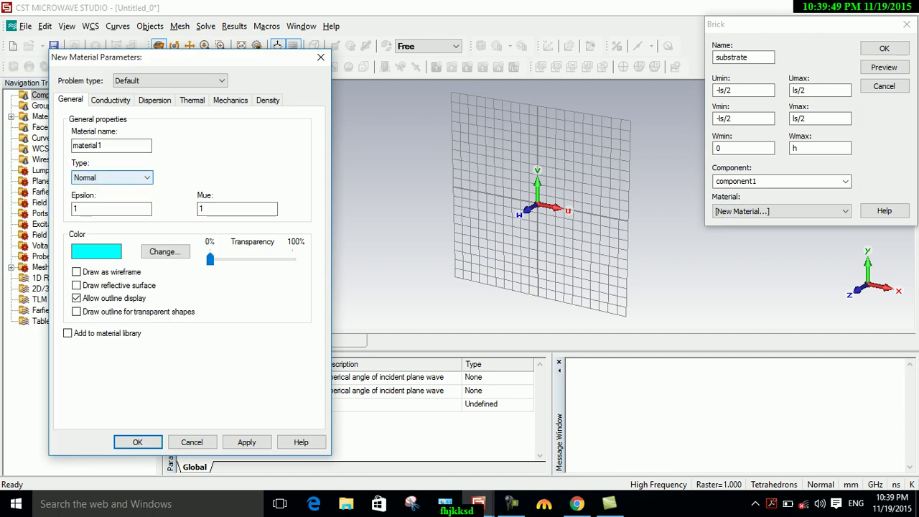
{"action": "key", "text": "alt+Down"}
{"action": "key", "text": "Down"}
{"action": "key", "text": "Down"}
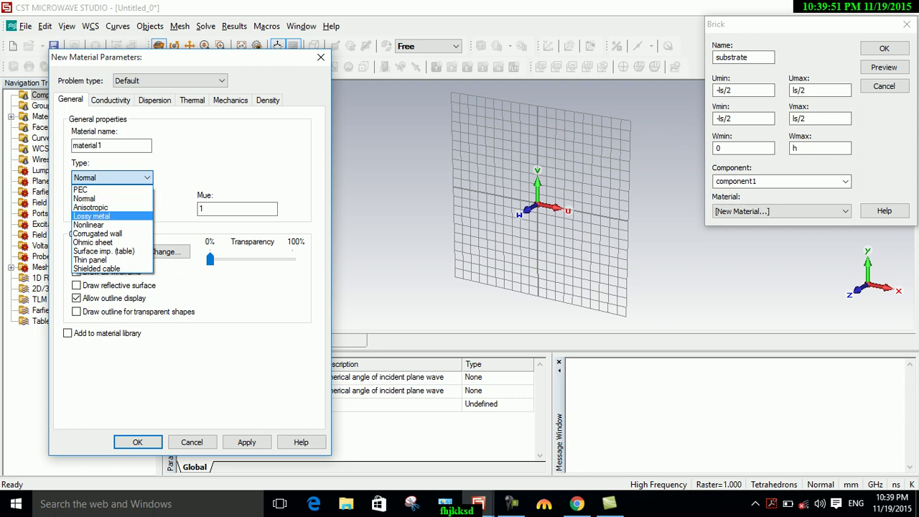
{"action": "key", "text": "Return"}
{"action": "key", "text": "Tab"}
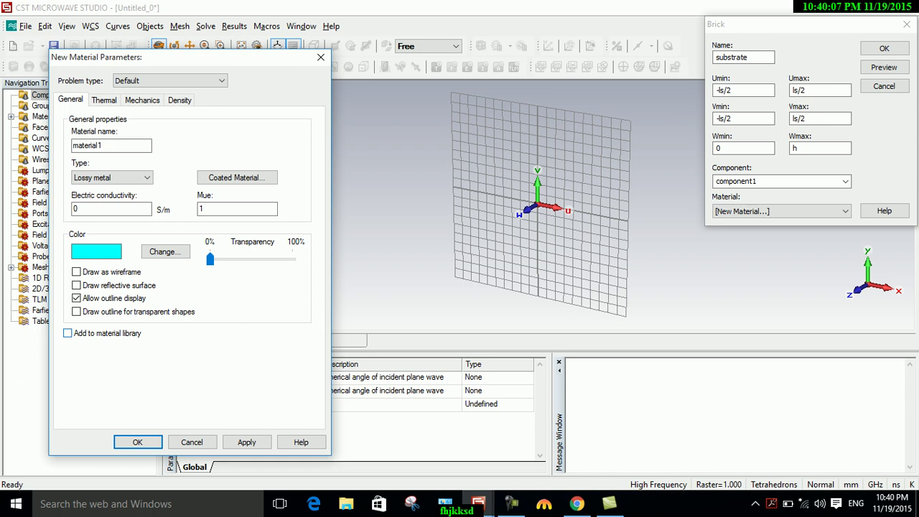
{"action": "left_click", "coordinate": [67, 333]}
{"action": "left_click", "coordinate": [68, 333]}
{"action": "left_click", "coordinate": [191, 441]}
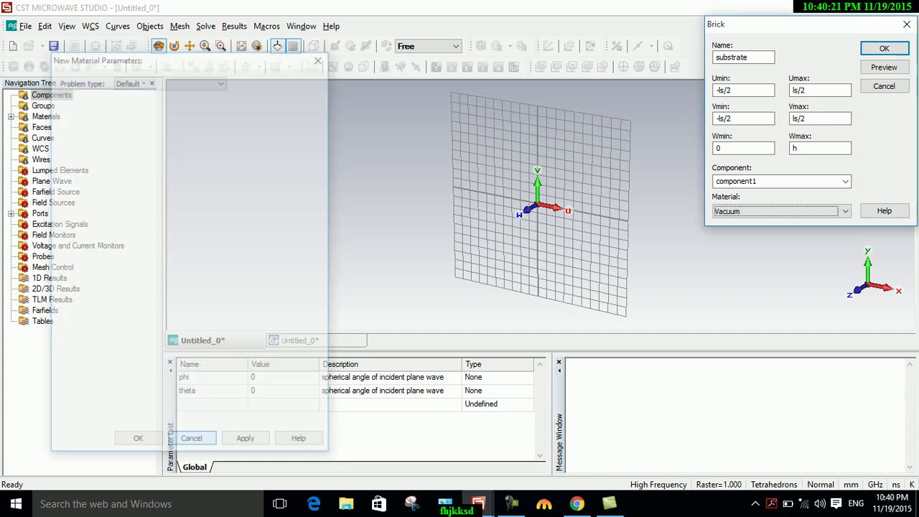
- Open the material library for the substrate brick and examine the properties of the entries between Nichrome and Rogers RO3003 (lossy)
{"action": "left_click", "coordinate": [781, 211]}
{"action": "key", "text": "Home"}
{"action": "key", "text": "Down"}
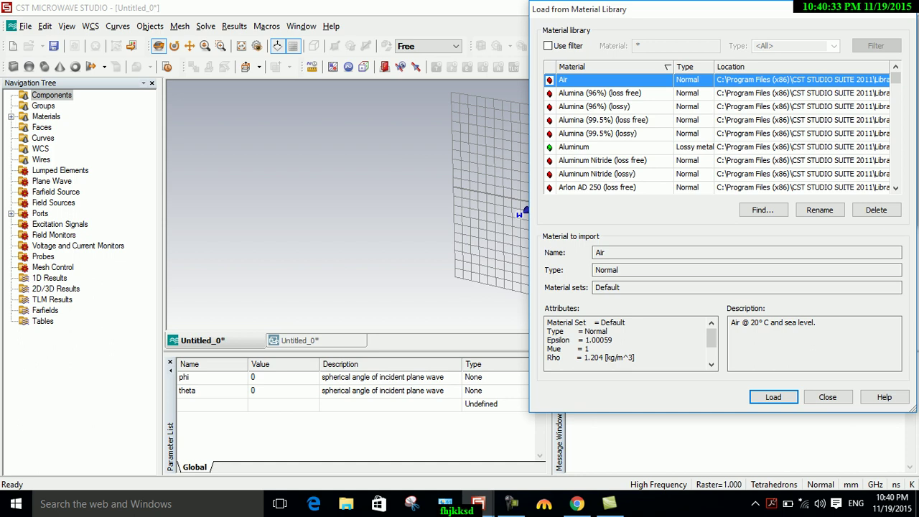
{"action": "left_click", "coordinate": [597, 134]}
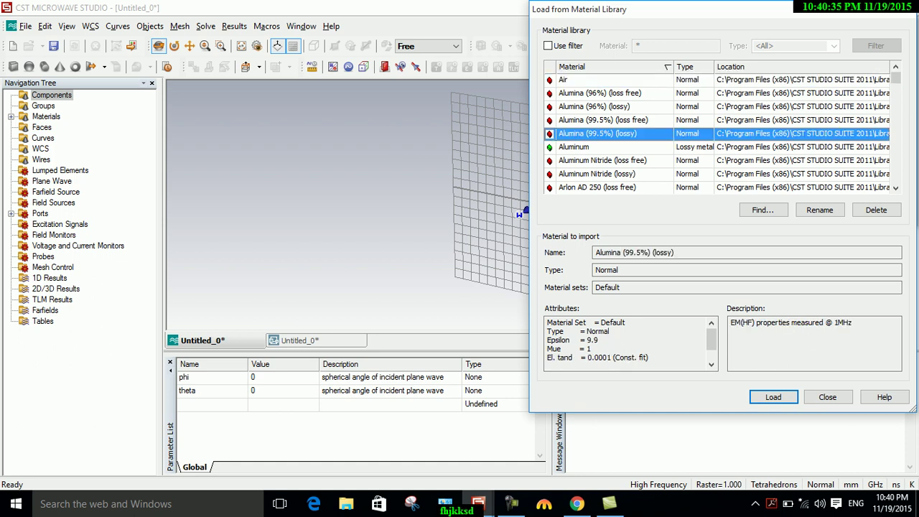
{"action": "key", "text": "p"}
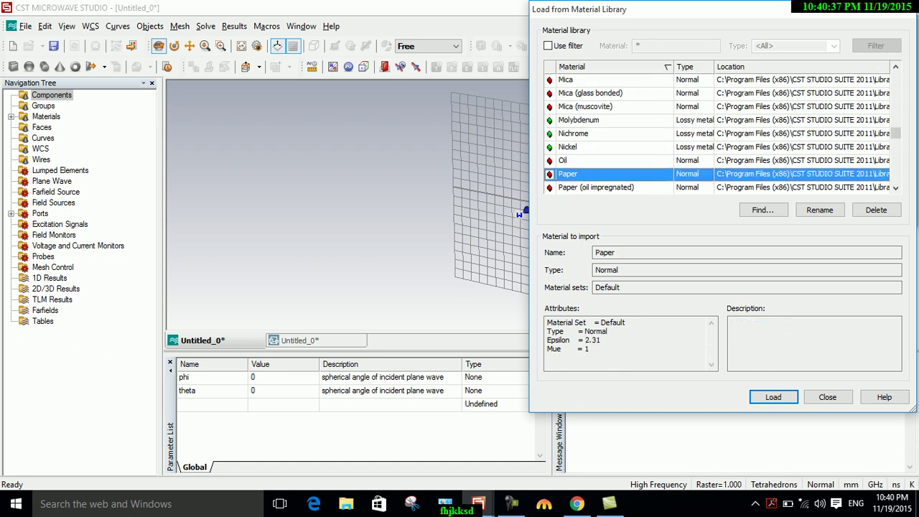
{"action": "key", "text": "Down"}
{"action": "key", "text": "Down"}
{"action": "key", "text": "Down"}
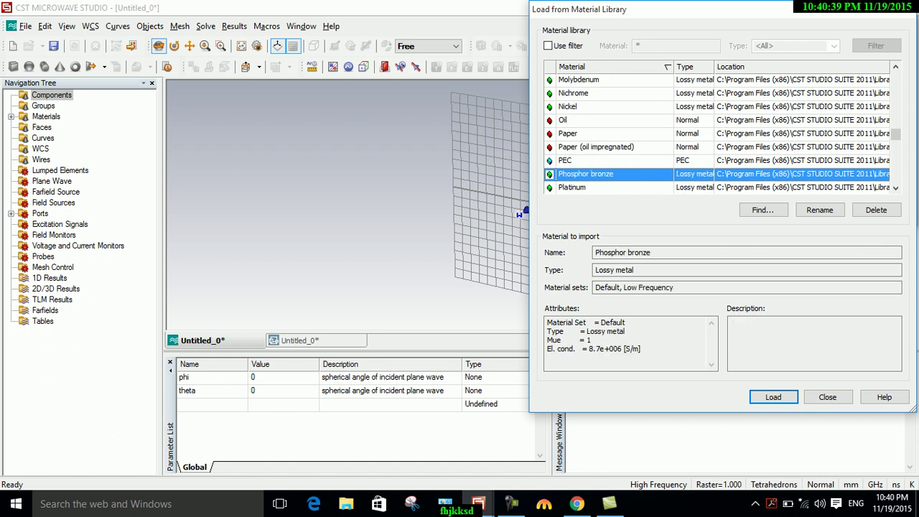
{"action": "key", "text": "Down"}
{"action": "key", "text": "Down"}
{"action": "key", "text": "Down"}
{"action": "key", "text": "Down"}
{"action": "key", "text": "Down"}
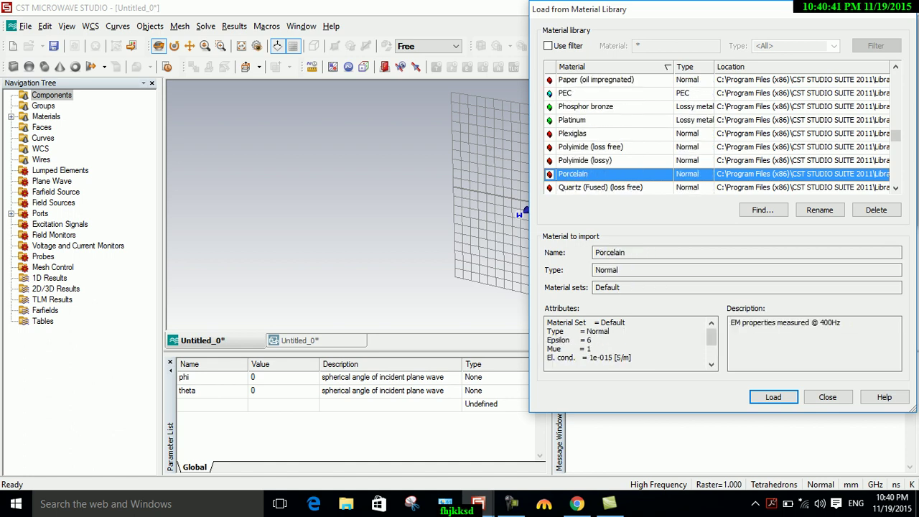
{"action": "key", "text": "Down"}
{"action": "key", "text": "Down"}
{"action": "key", "text": "Down"}
{"action": "key", "text": "Down"}
{"action": "key", "text": "Down"}
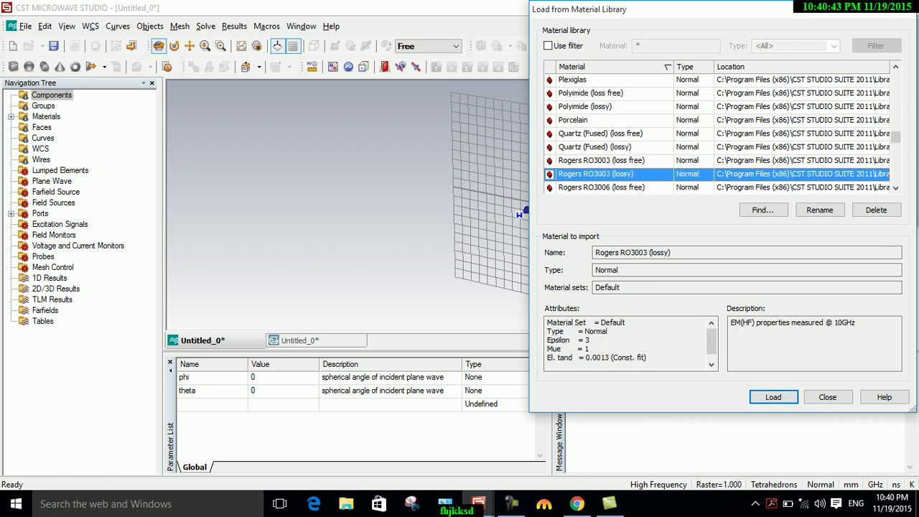
{"action": "key", "text": "Up"}
{"action": "key", "text": "Up"}
{"action": "key", "text": "Up"}
{"action": "key", "text": "Up"}
{"action": "key", "text": "Up"}
{"action": "key", "text": "Up"}
{"action": "key", "text": "Up"}
{"action": "key", "text": "Up"}
{"action": "key", "text": "Up"}
{"action": "key", "text": "Up"}
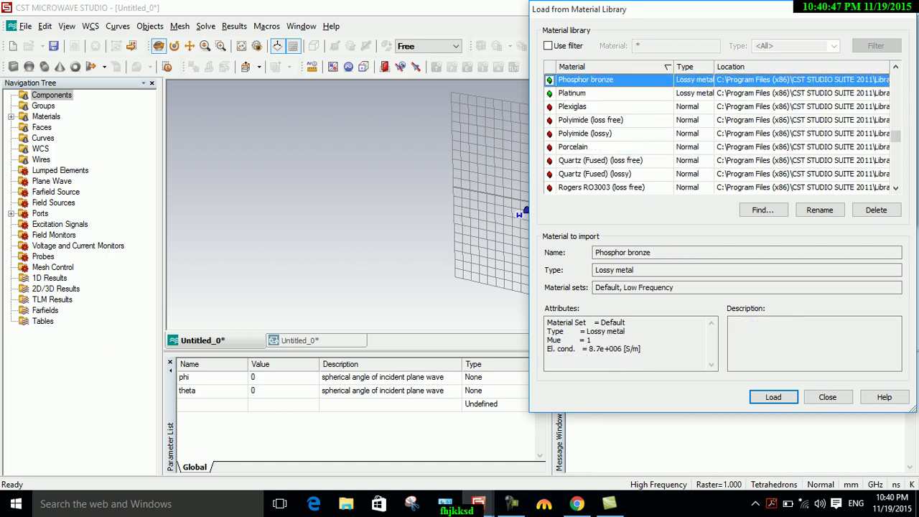
{"action": "key", "text": "Up"}
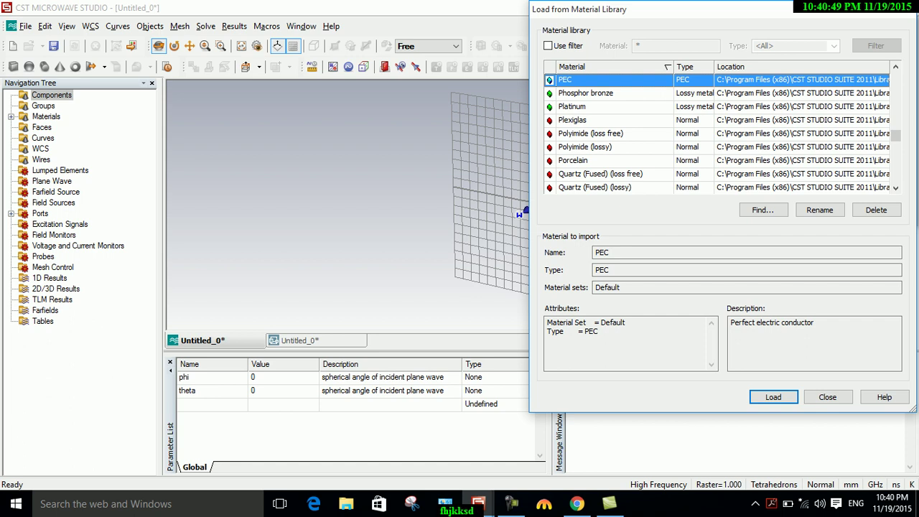
{"action": "key", "text": "Up"}
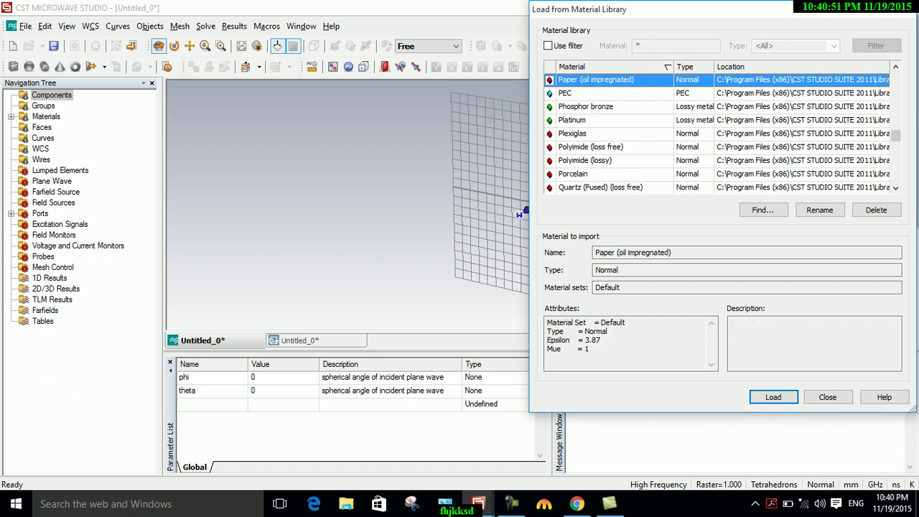
{"action": "key", "text": "Up"}
{"action": "key", "text": "Up"}
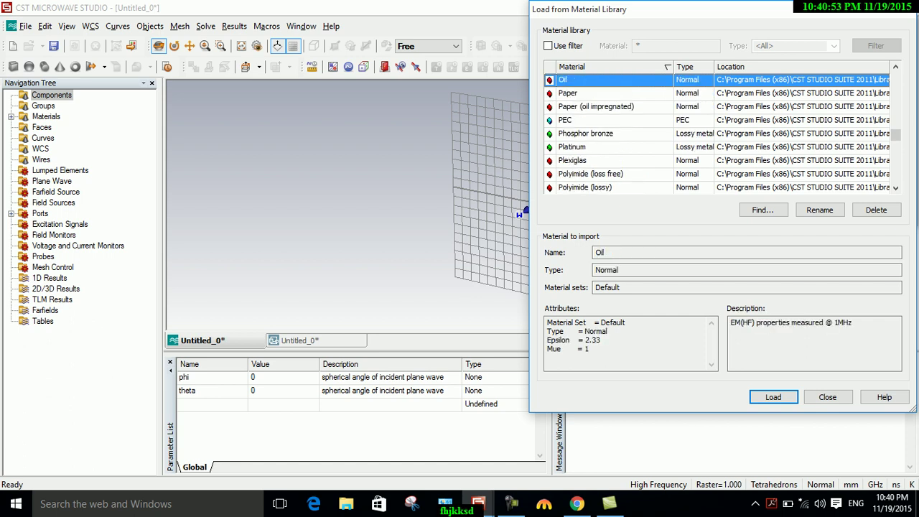
{"action": "key", "text": "Up"}
{"action": "key", "text": "Up"}
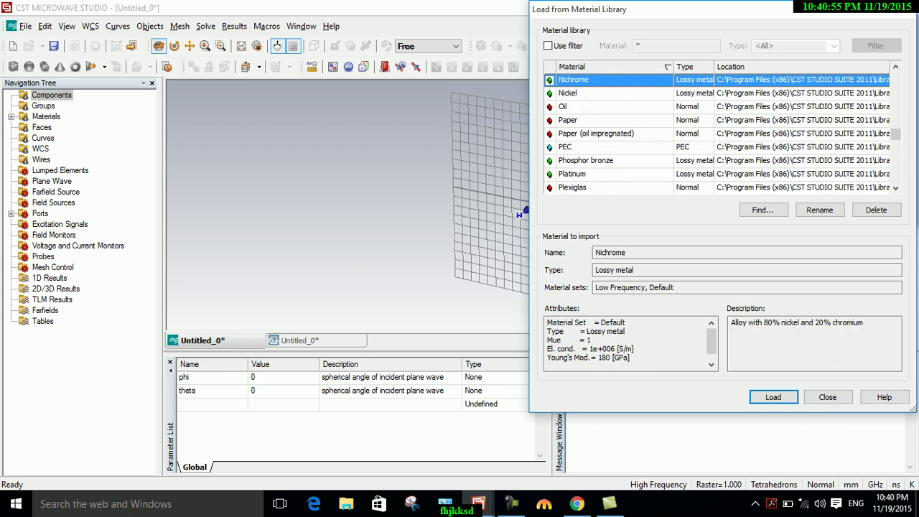
{"action": "key", "text": "Down"}
{"action": "key", "text": "Down"}
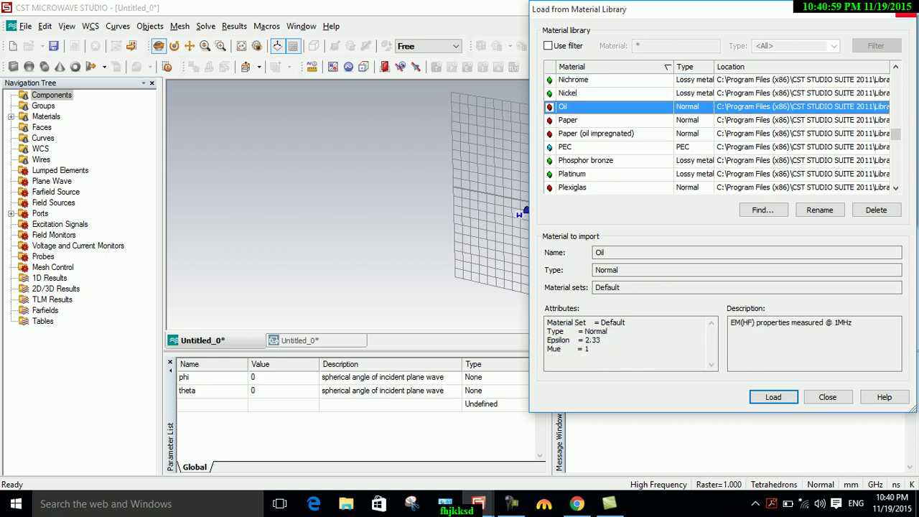
- Switch to Camtasia Studio and finish its production results wizard
{"action": "left_click", "coordinate": [906, 13]}
{"action": "key", "text": "alt+Tab"}
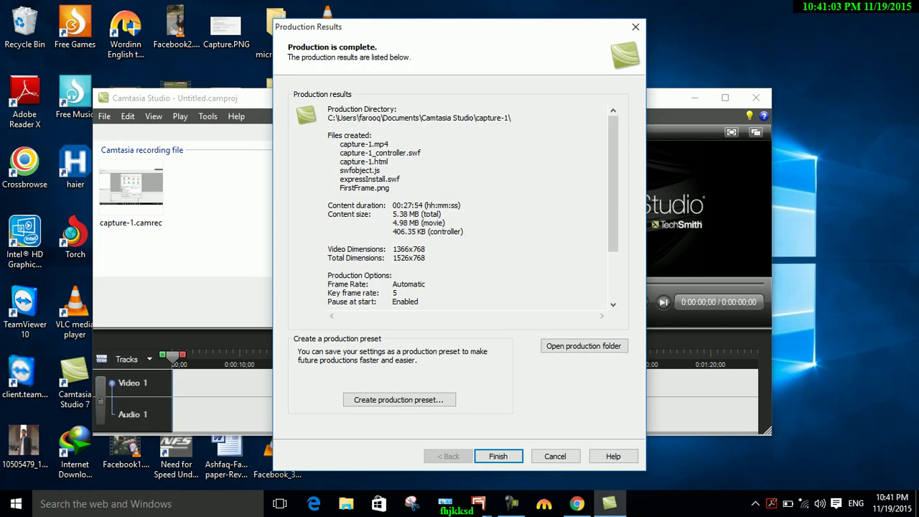
{"action": "left_click", "coordinate": [498, 456]}
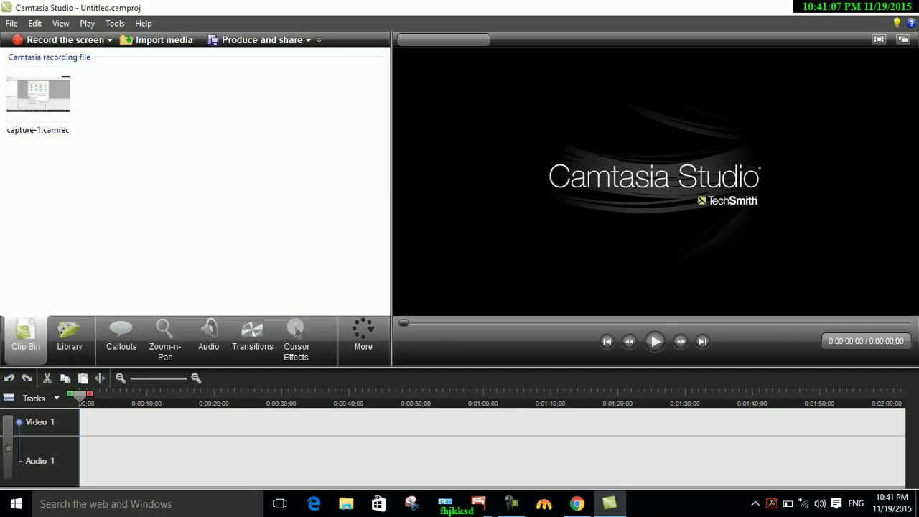
- Open the ms.cst project from the desktop and bring its window to the front
{"action": "key", "text": "super+d"}
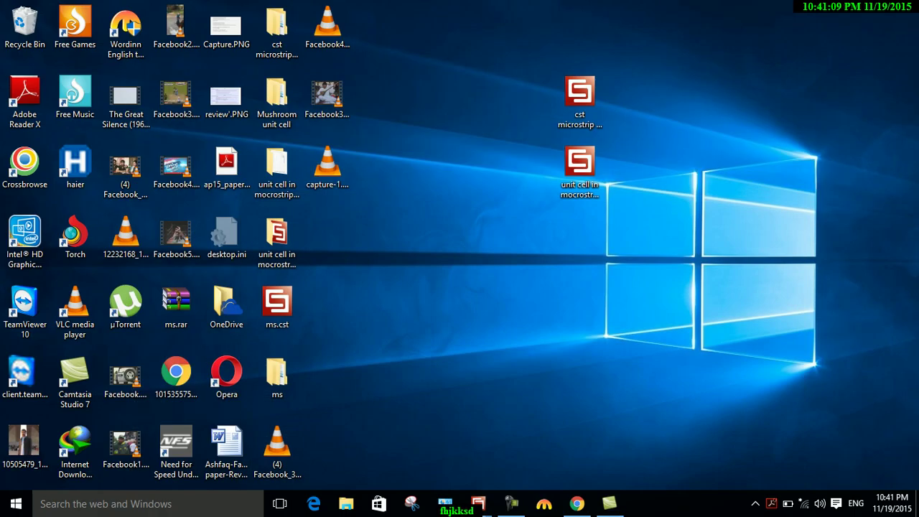
{"action": "left_click", "coordinate": [278, 306]}
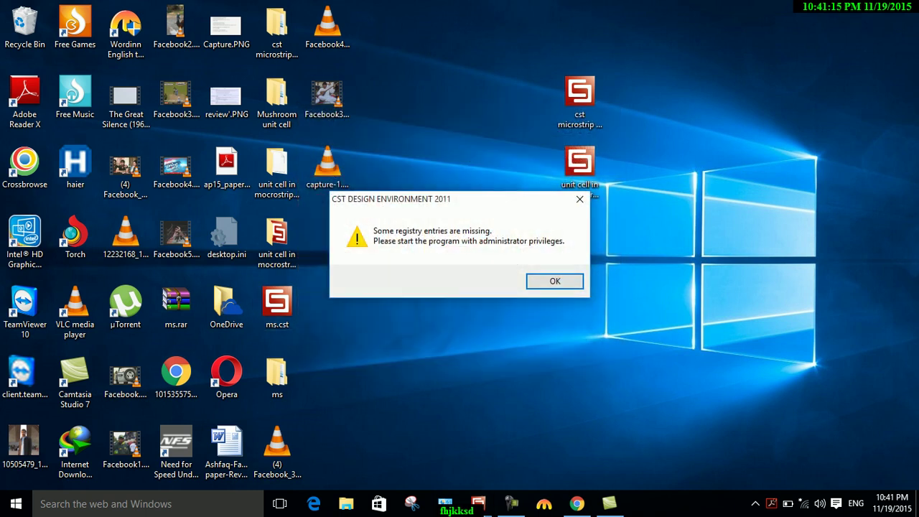
{"action": "key", "text": "Return"}
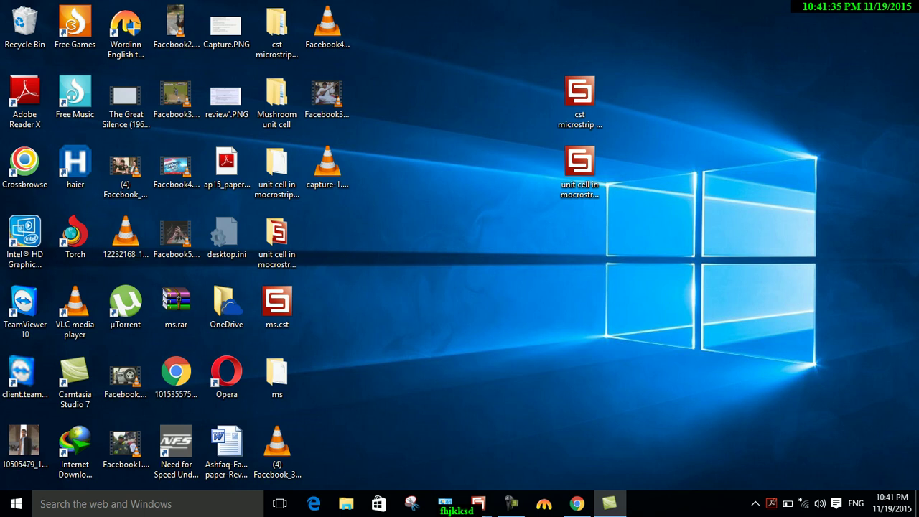
{"action": "mouse_move", "coordinate": [479, 504]}
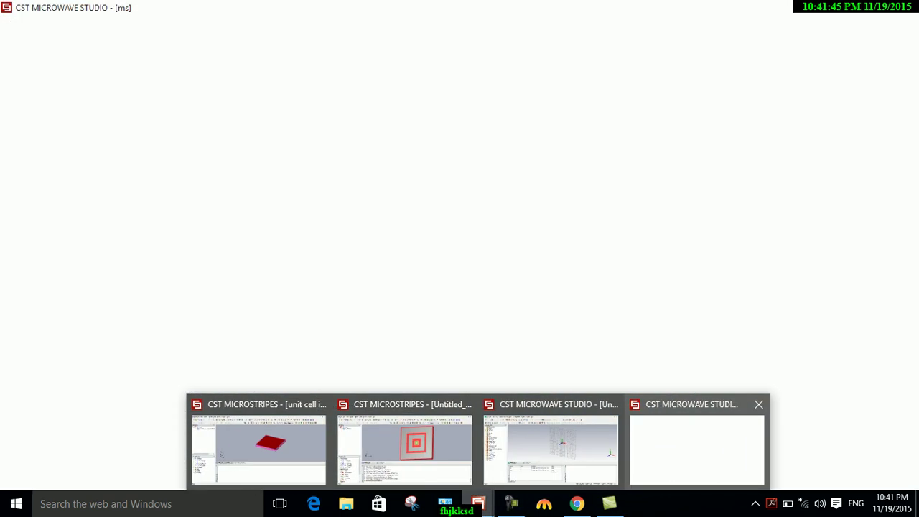
{"action": "left_click", "coordinate": [696, 448]}
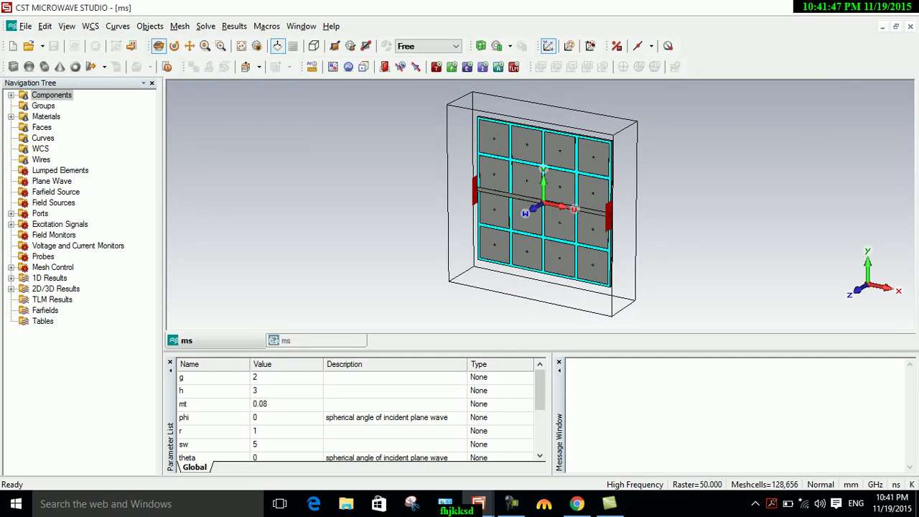
- Expand component1 in the ms project and inspect the material properties of its substrate
{"action": "left_click", "coordinate": [11, 95]}
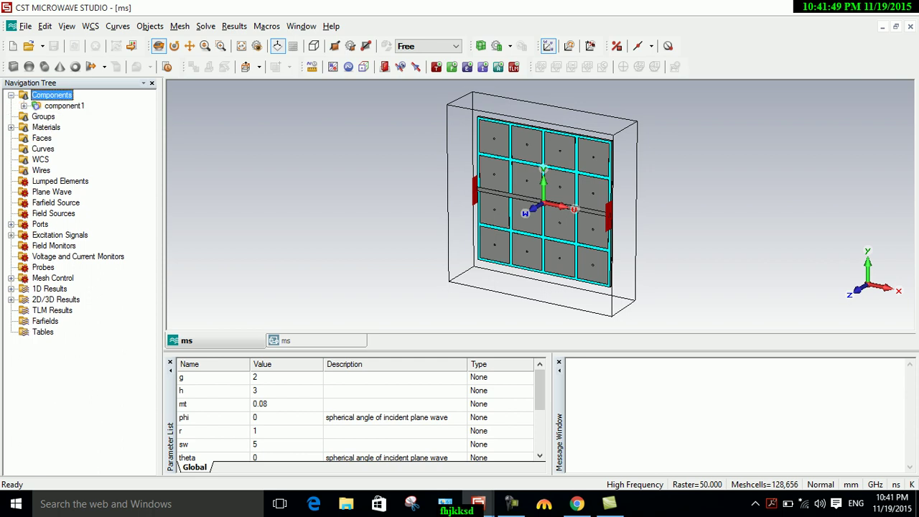
{"action": "left_click", "coordinate": [24, 106]}
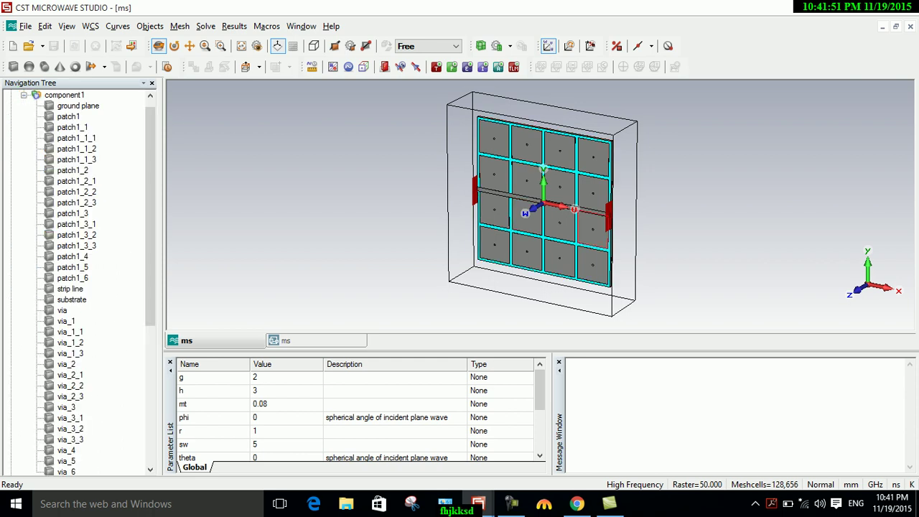
{"action": "left_click", "coordinate": [71, 299]}
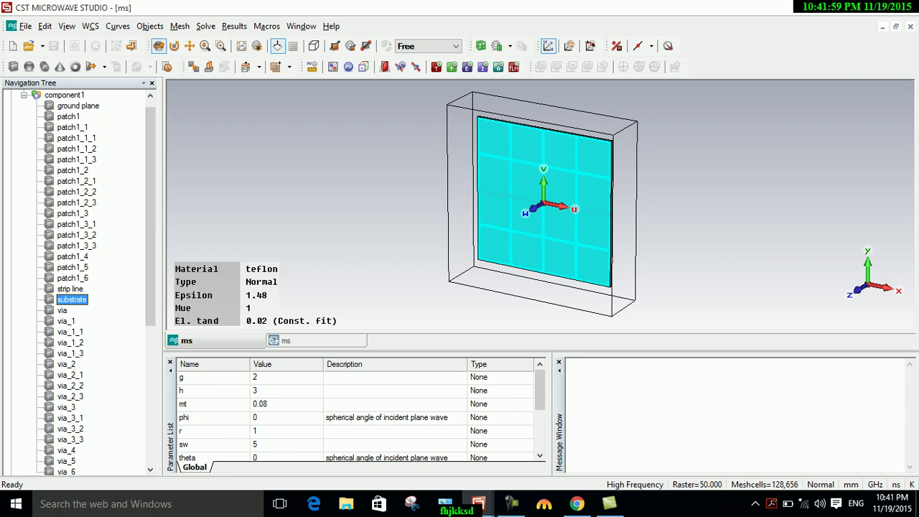
- Switch to the unit cell project in CST MICROSTRIPES and examine its variables and geometry objects
{"action": "mouse_move", "coordinate": [478, 503]}
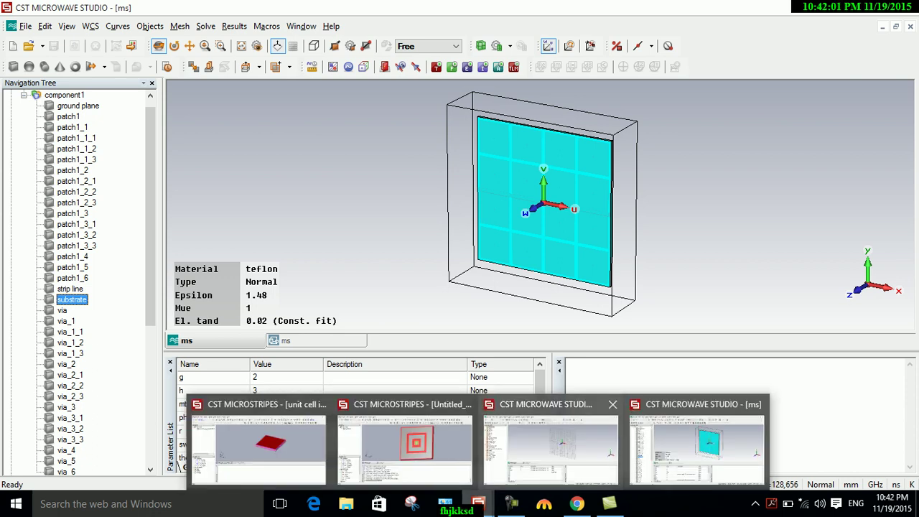
{"action": "left_click", "coordinate": [695, 445]}
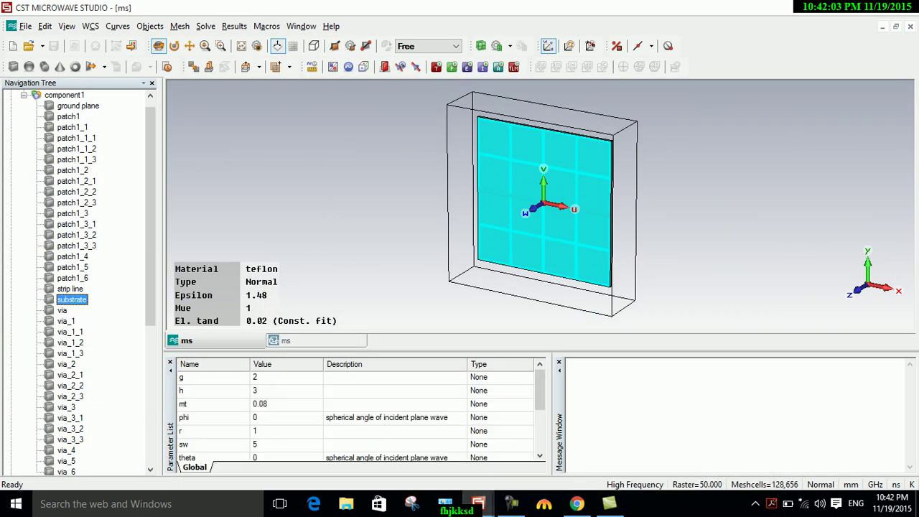
{"action": "mouse_move", "coordinate": [478, 503]}
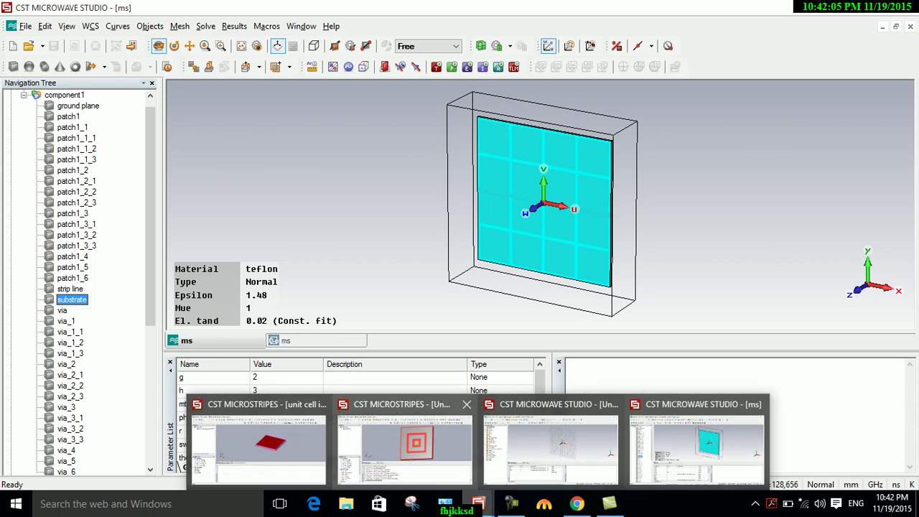
{"action": "left_click", "coordinate": [258, 441]}
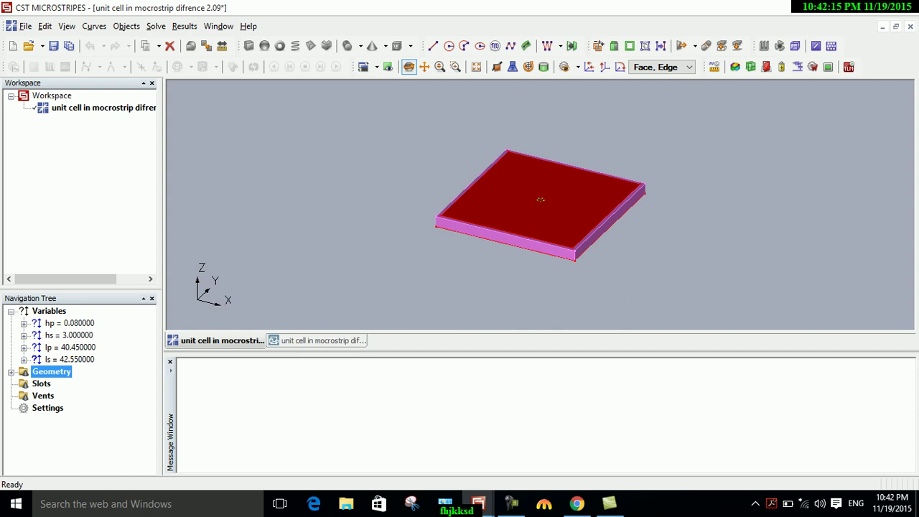
{"action": "key", "text": "Right"}
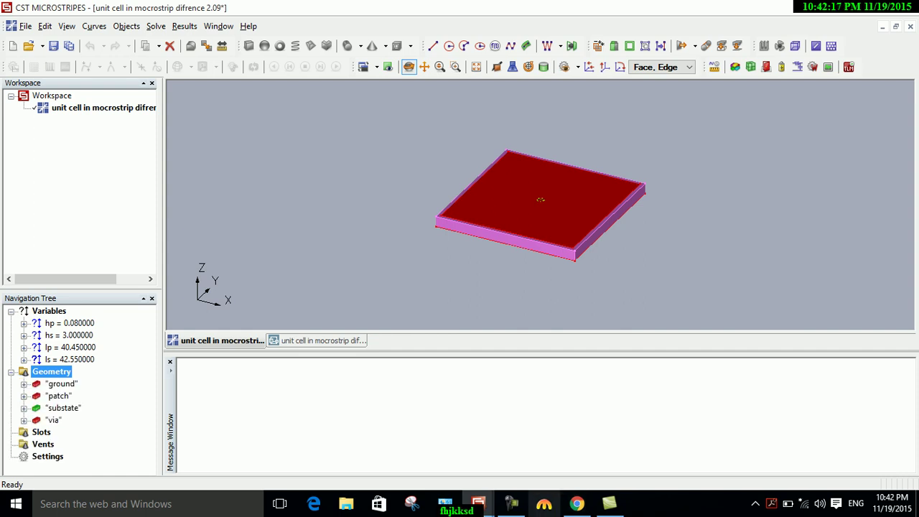
- Return to the Untitled_0 project in CST MICROWAVE STUDIO and load teflon from the material library as the substrate brick's material
{"action": "left_click", "coordinate": [511, 503]}
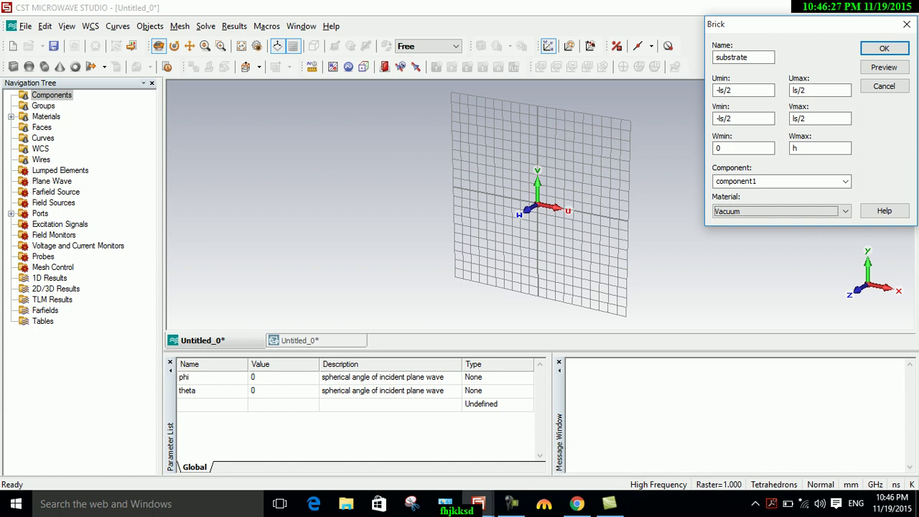
{"action": "left_click", "coordinate": [511, 503]}
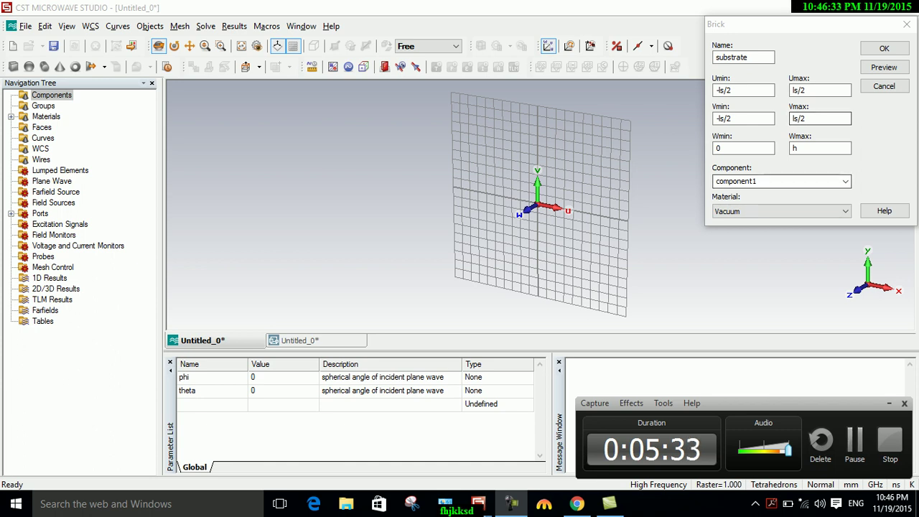
{"action": "left_click", "coordinate": [818, 211]}
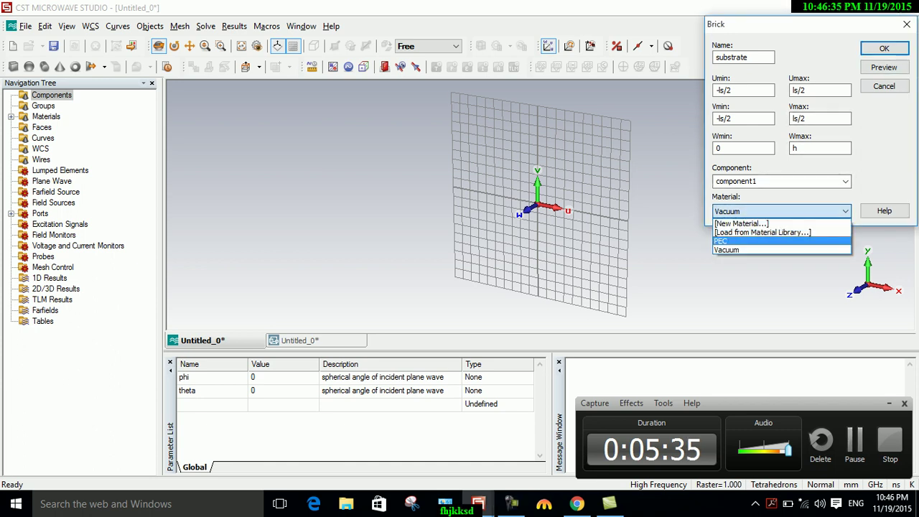
{"action": "left_click", "coordinate": [762, 232]}
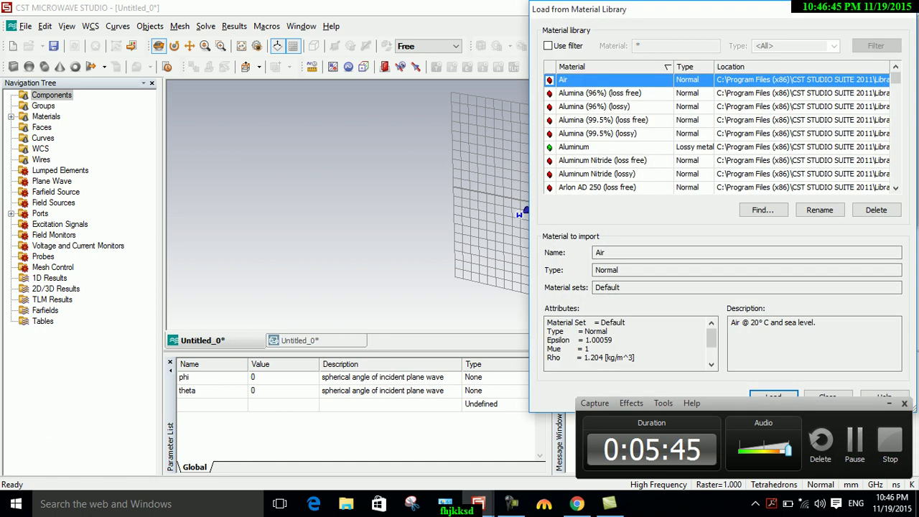
{"action": "left_click", "coordinate": [601, 160]}
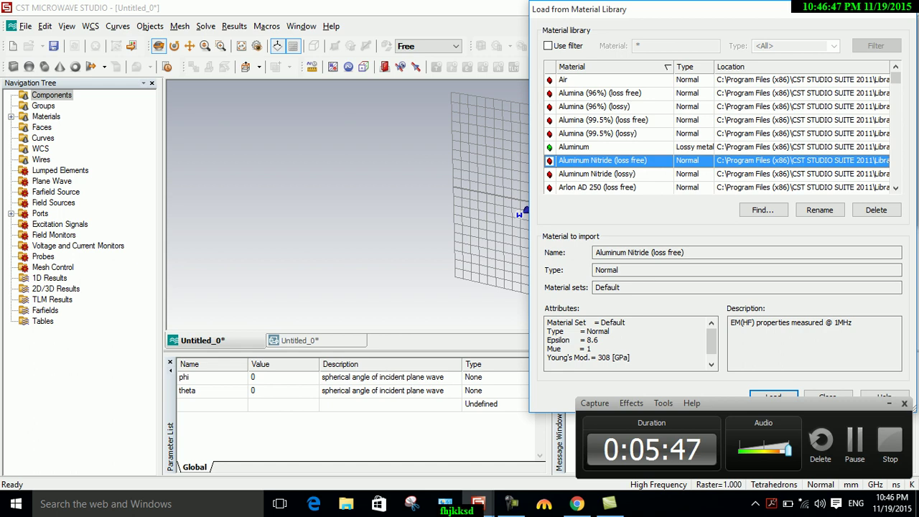
{"action": "key", "text": "t"}
{"action": "key", "text": "Down"}
{"action": "key", "text": "Down"}
{"action": "key", "text": "Down"}
{"action": "key", "text": "Down"}
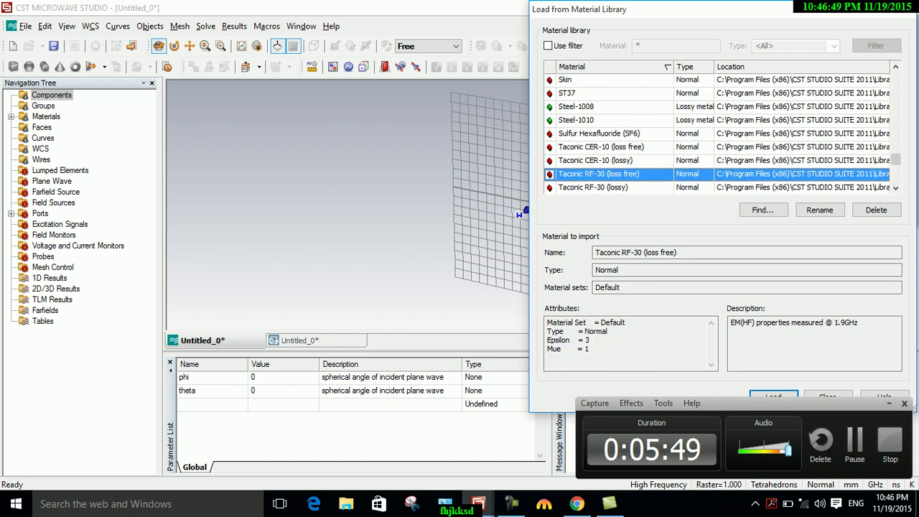
{"action": "key", "text": "Down"}
{"action": "key", "text": "Down"}
{"action": "key", "text": "Down"}
{"action": "key", "text": "Down"}
{"action": "key", "text": "Down"}
{"action": "key", "text": "Down"}
{"action": "key", "text": "Down"}
{"action": "key", "text": "Down"}
{"action": "key", "text": "Down"}
{"action": "key", "text": "Down"}
{"action": "key", "text": "Down"}
{"action": "key", "text": "Down"}
{"action": "key", "text": "Down"}
{"action": "key", "text": "Down"}
{"action": "key", "text": "Down"}
{"action": "key", "text": "Down"}
{"action": "key", "text": "Down"}
{"action": "key", "text": "Down"}
{"action": "key", "text": "Down"}
{"action": "key", "text": "Down"}
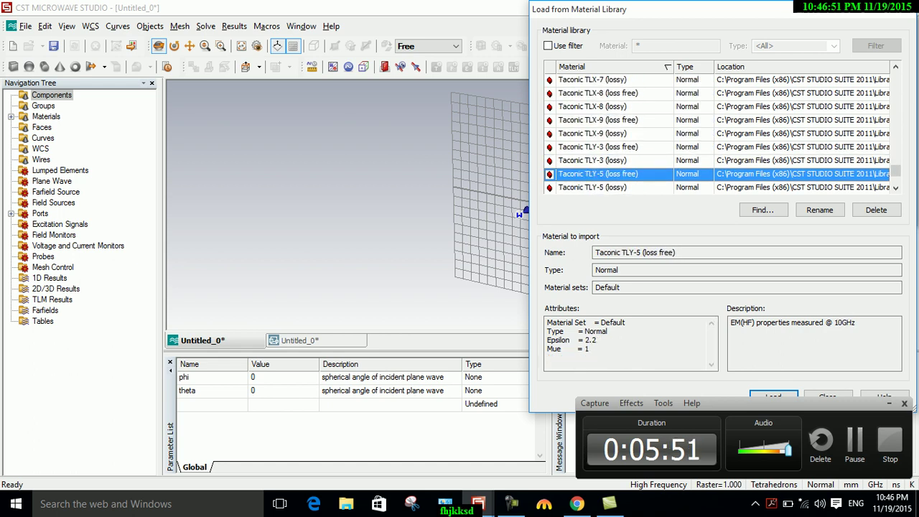
{"action": "key", "text": "Down"}
{"action": "key", "text": "Down"}
{"action": "key", "text": "Down"}
{"action": "key", "text": "Down"}
{"action": "key", "text": "Down"}
{"action": "key", "text": "Down"}
{"action": "key", "text": "Down"}
{"action": "key", "text": "Down"}
{"action": "key", "text": "Down"}
{"action": "key", "text": "Down"}
{"action": "key", "text": "Down"}
{"action": "key", "text": "Down"}
{"action": "key", "text": "Down"}
{"action": "key", "text": "Down"}
{"action": "key", "text": "Up"}
{"action": "key", "text": "Up"}
{"action": "key", "text": "Up"}
{"action": "key", "text": "Up"}
{"action": "key", "text": "Up"}
{"action": "key", "text": "Up"}
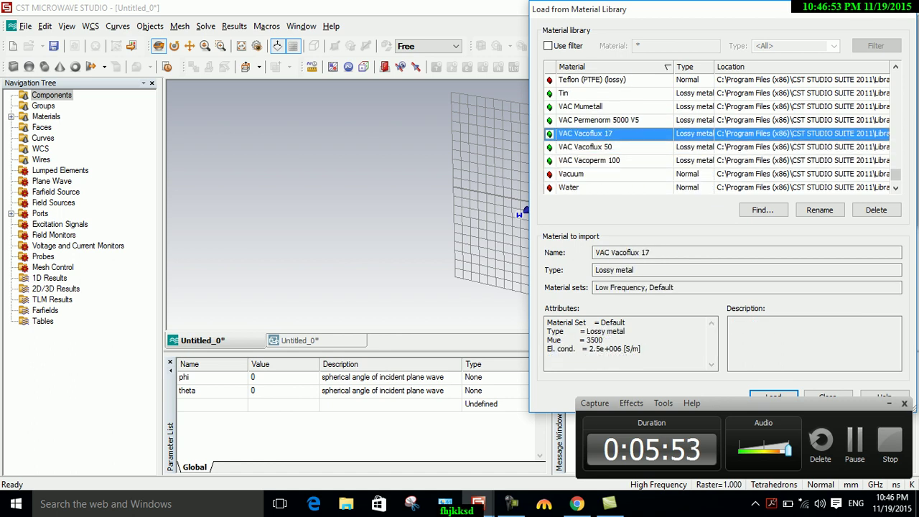
{"action": "key", "text": "Up"}
{"action": "key", "text": "Up"}
{"action": "key", "text": "Up"}
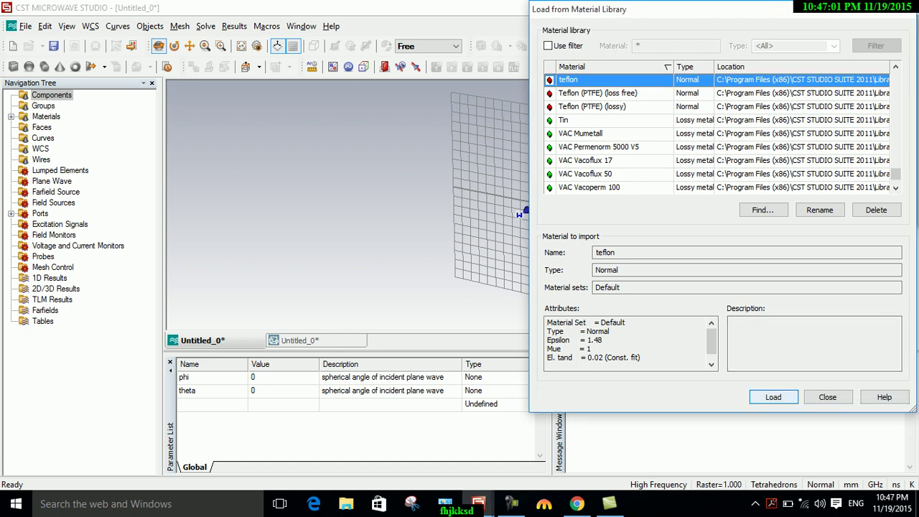
{"action": "left_click", "coordinate": [773, 397]}
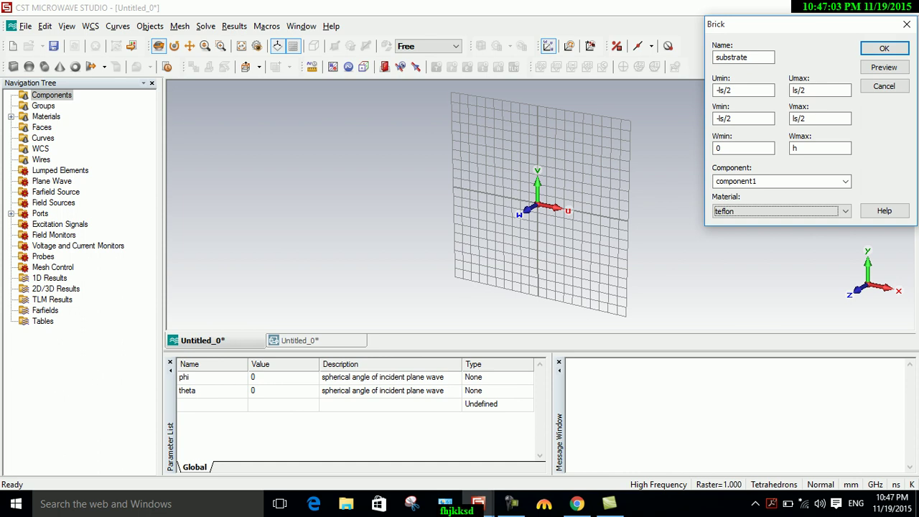
- Define the missing parameters ls as 42.55 and h as 3, and create the substrate brick
{"action": "left_click", "coordinate": [883, 67]}
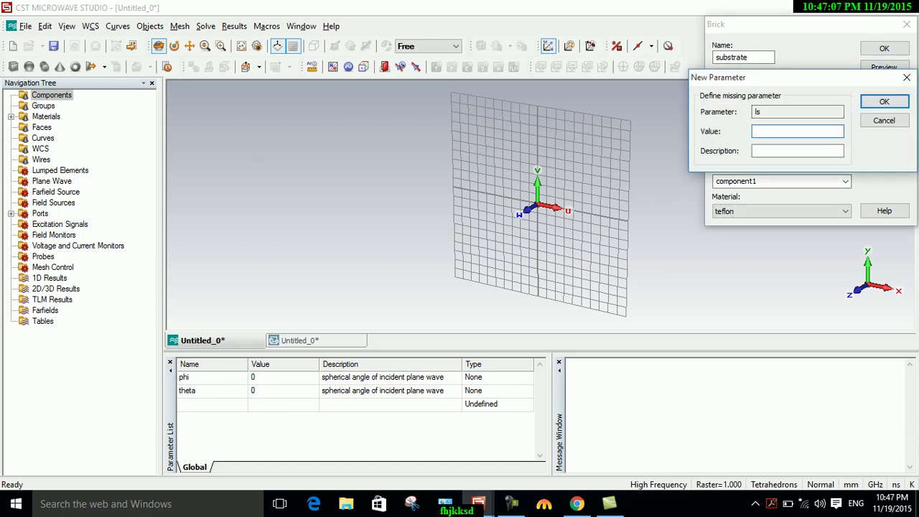
{"action": "type", "text": "42.55"}
{"action": "key", "text": "Return"}
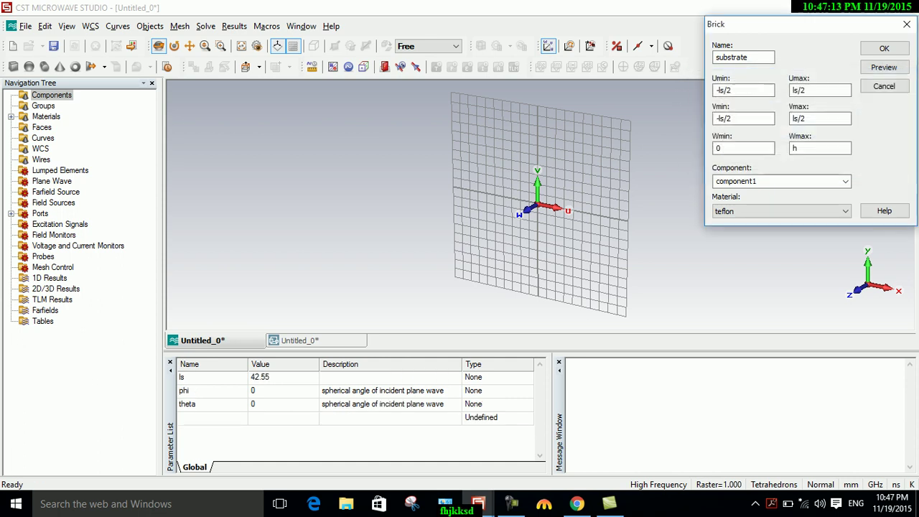
{"action": "type", "text": "3"}
{"action": "key", "text": "Return"}
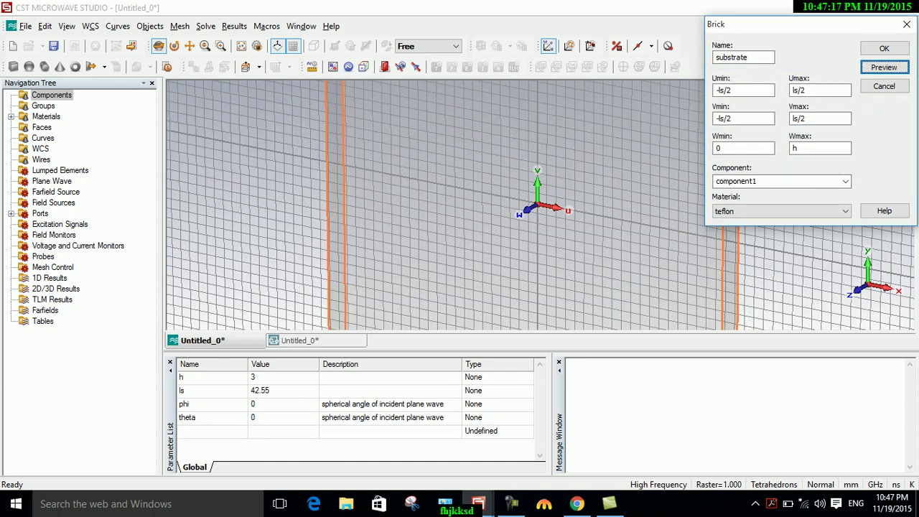
{"action": "left_click", "coordinate": [884, 48]}
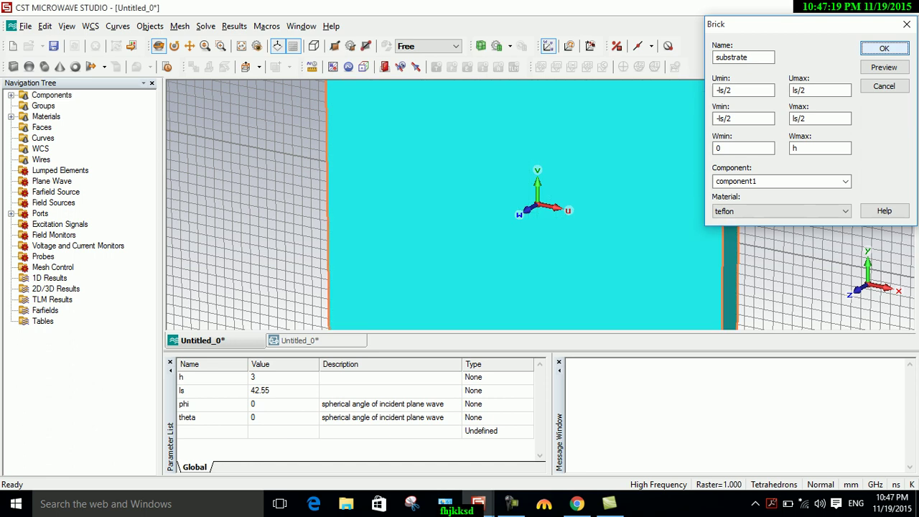
{"action": "key", "text": "Return"}
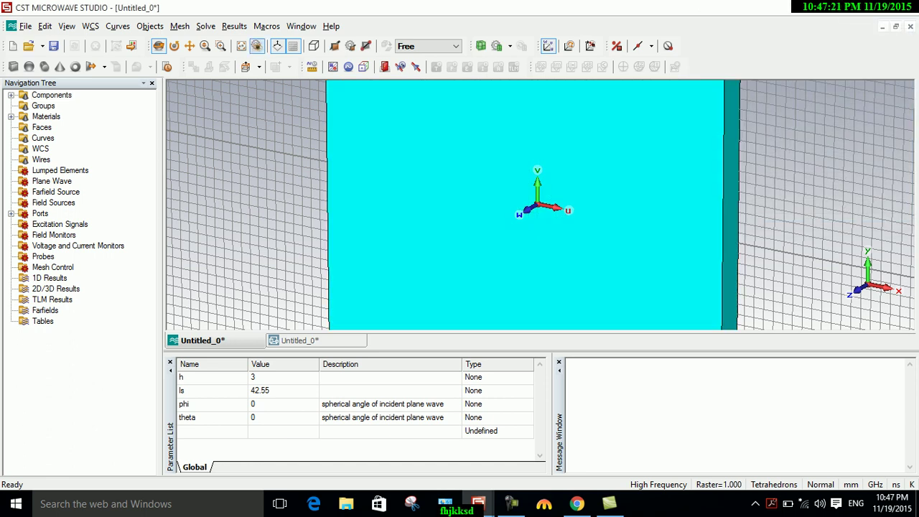
- Show the substrate in the Back view, pick its back face and align the local coordinate system with it
{"action": "left_click", "coordinate": [242, 46]}
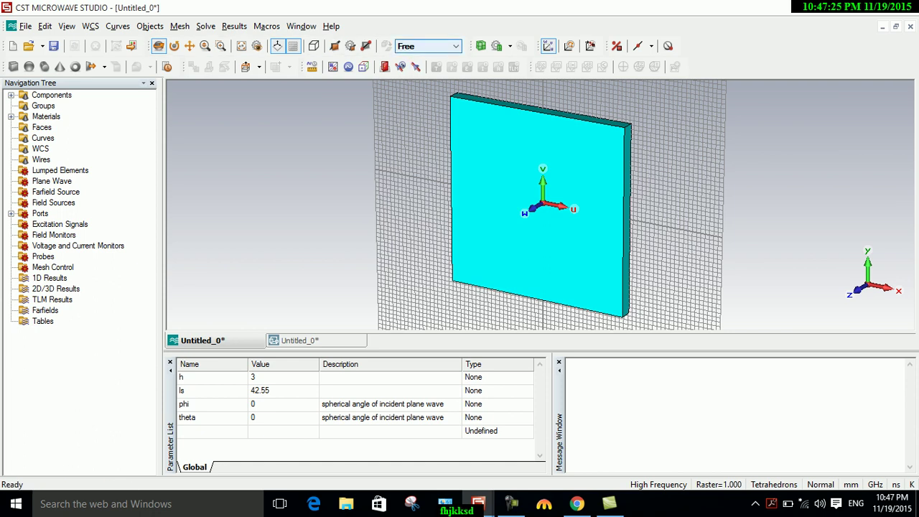
{"action": "left_click", "coordinate": [427, 46]}
{"action": "left_click", "coordinate": [406, 75]}
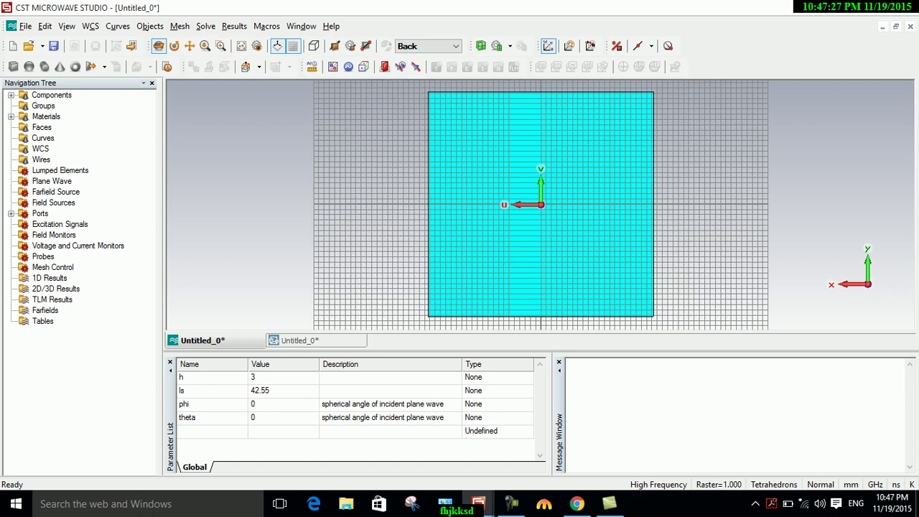
{"action": "key", "text": "f"}
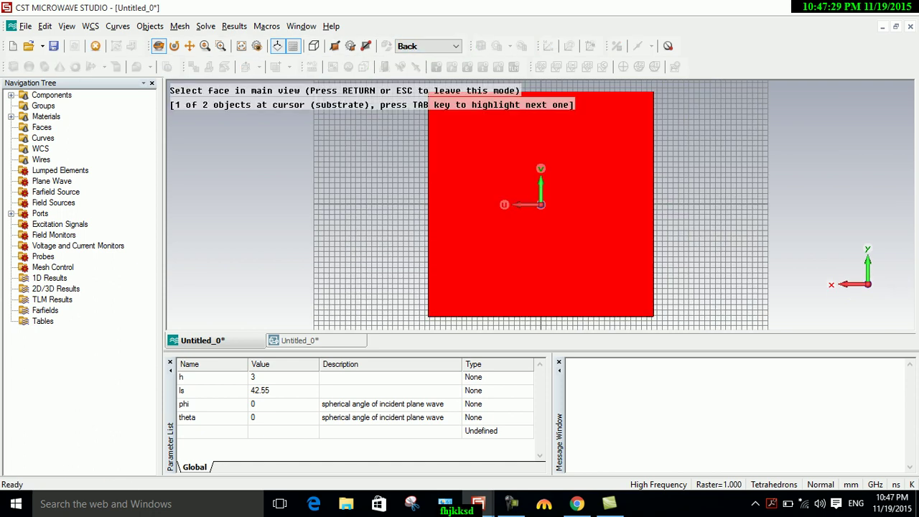
{"action": "key", "text": "Return"}
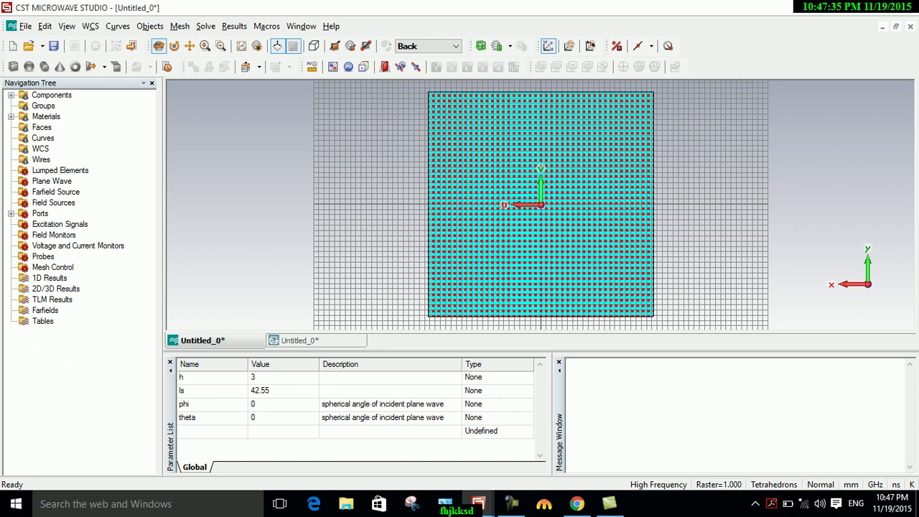
{"action": "key", "text": "w"}
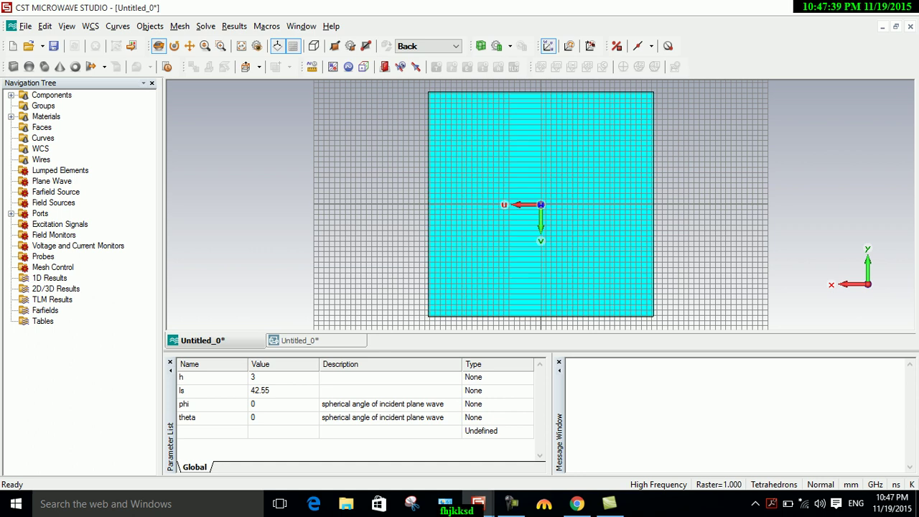
- Pick the substrate's back face and set up a face extrusion named ground with height mt
{"action": "key", "text": "f"}
{"action": "double_click", "coordinate": [541, 205]}
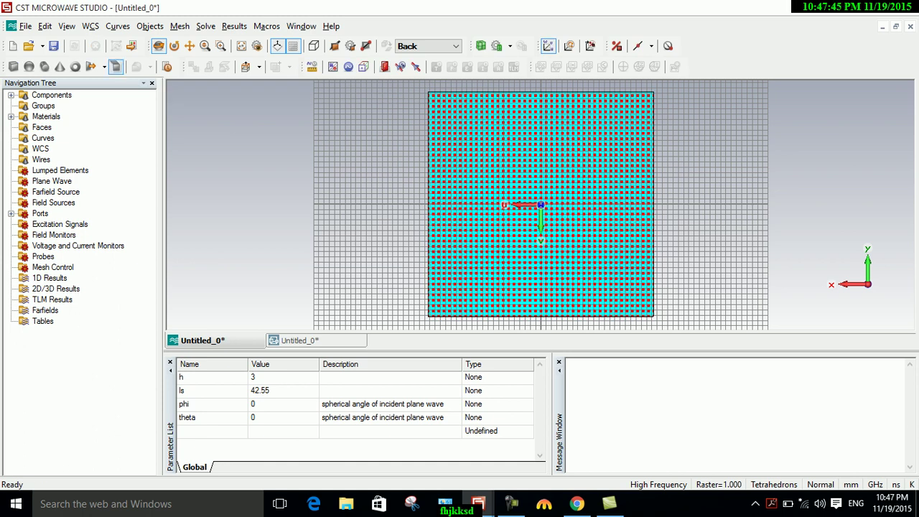
{"action": "left_click", "coordinate": [91, 67]}
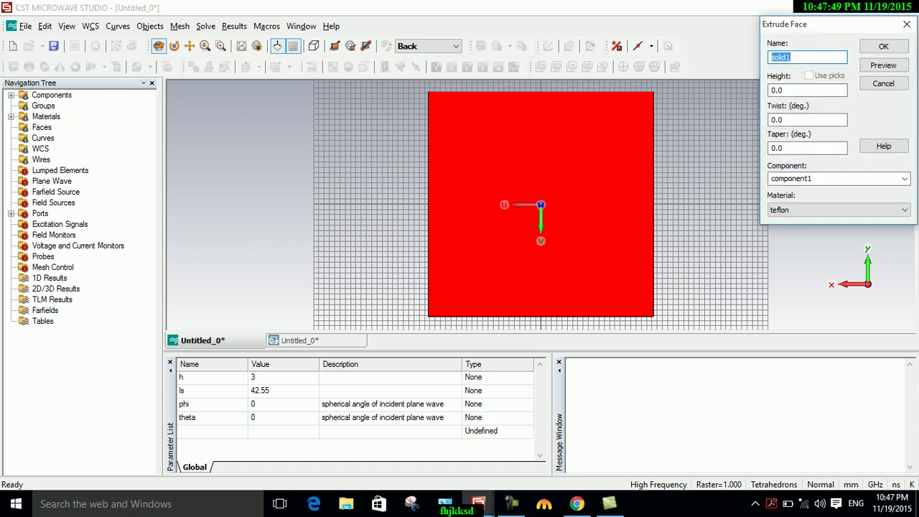
{"action": "type", "text": "grou"}
{"action": "type", "text": "nd"}
{"action": "key", "text": "Tab"}
{"action": "type", "text": "mt"}
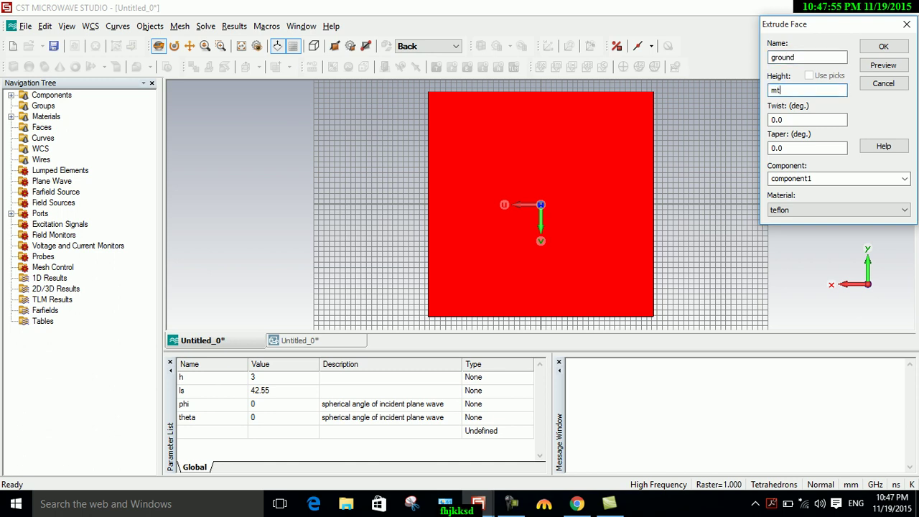
- Load teffeta from the material library as the material of the ground extrusion
{"action": "left_click", "coordinate": [838, 210]}
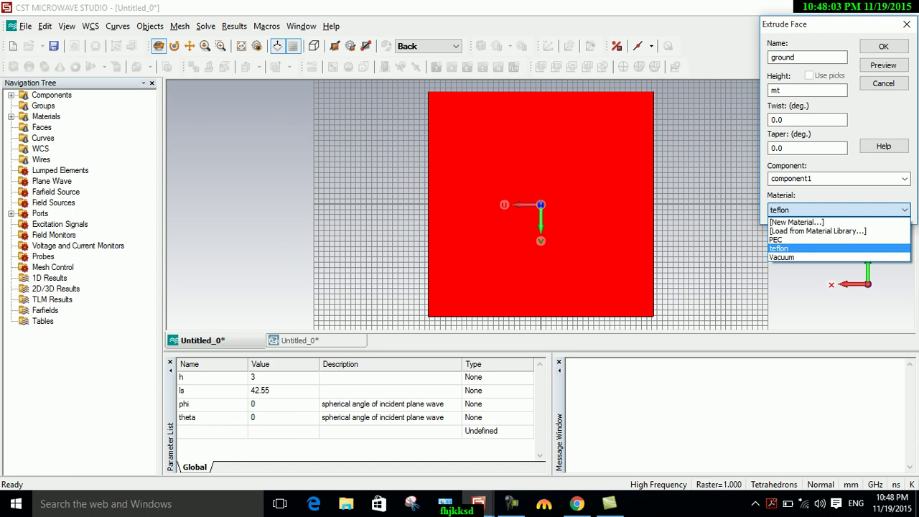
{"action": "key", "text": "Up"}
{"action": "key", "text": "Up"}
{"action": "key", "text": "Return"}
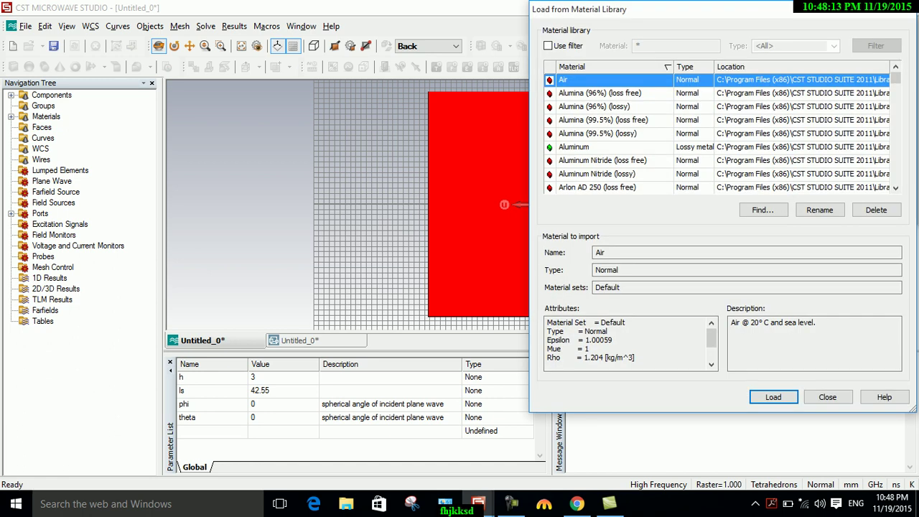
{"action": "left_click", "coordinate": [602, 120]}
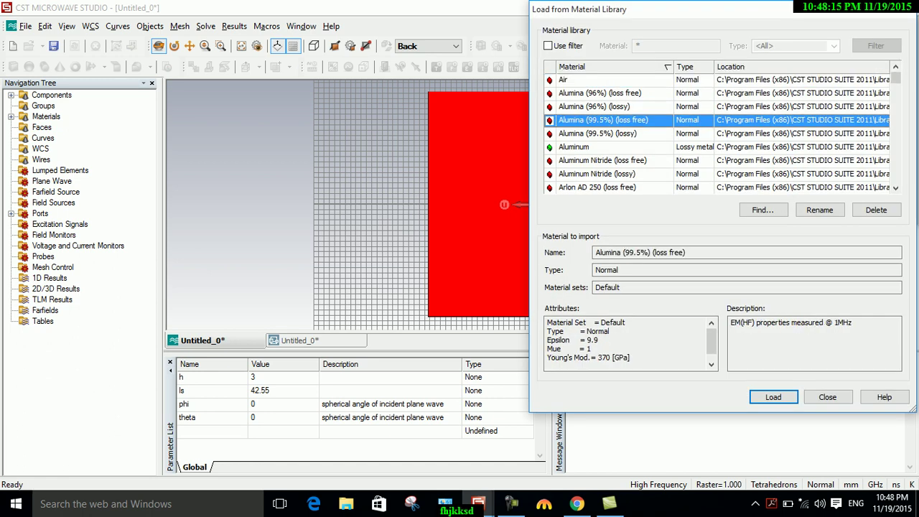
{"action": "key", "text": "e"}
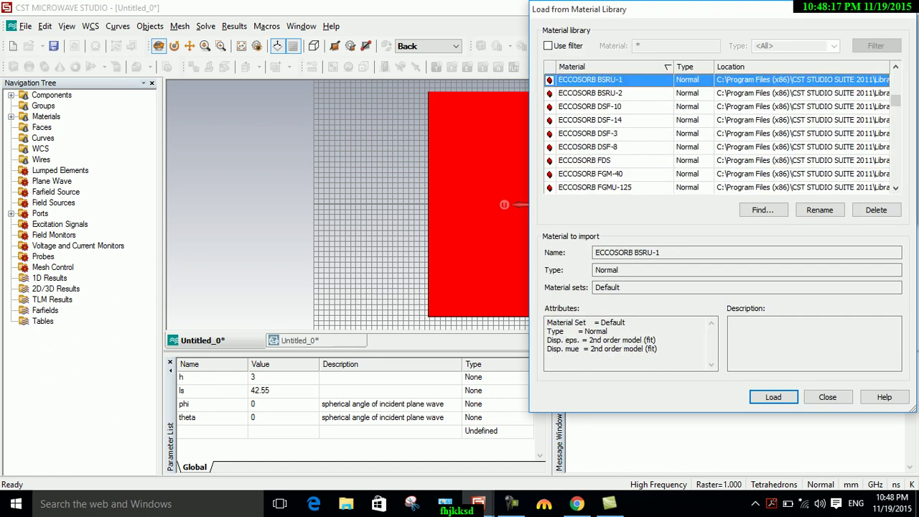
{"action": "key", "text": "t"}
{"action": "key", "text": "Down"}
{"action": "key", "text": "Down"}
{"action": "key", "text": "Down"}
{"action": "key", "text": "Down"}
{"action": "key", "text": "Down"}
{"action": "key", "text": "Down"}
{"action": "key", "text": "Down"}
{"action": "key", "text": "Down"}
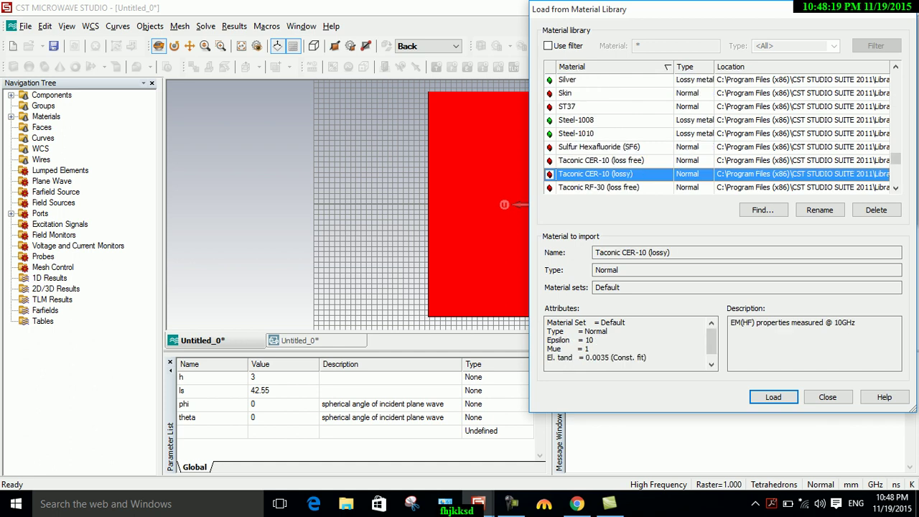
{"action": "key", "text": "Down"}
{"action": "key", "text": "Down"}
{"action": "key", "text": "Down"}
{"action": "key", "text": "Down"}
{"action": "key", "text": "Down"}
{"action": "key", "text": "Down"}
{"action": "key", "text": "Down"}
{"action": "key", "text": "Down"}
{"action": "key", "text": "Down"}
{"action": "key", "text": "Down"}
{"action": "key", "text": "Down"}
{"action": "key", "text": "Down"}
{"action": "key", "text": "Down"}
{"action": "key", "text": "Down"}
{"action": "key", "text": "Down"}
{"action": "key", "text": "Down"}
{"action": "key", "text": "Down"}
{"action": "key", "text": "Down"}
{"action": "key", "text": "Down"}
{"action": "key", "text": "Down"}
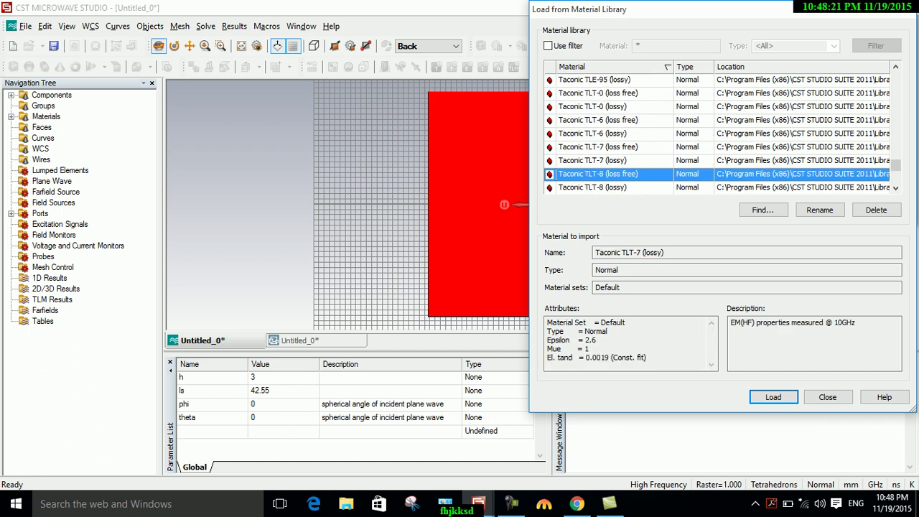
{"action": "key", "text": "Up"}
{"action": "key", "text": "Up"}
{"action": "key", "text": "Up"}
{"action": "key", "text": "Up"}
{"action": "key", "text": "Up"}
{"action": "key", "text": "Up"}
{"action": "key", "text": "Up"}
{"action": "key", "text": "Up"}
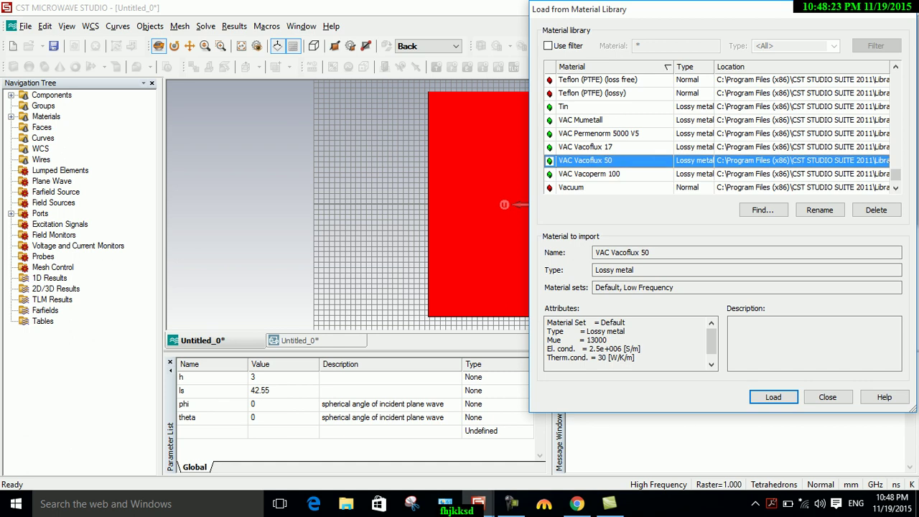
{"action": "key", "text": "Up"}
{"action": "key", "text": "Up"}
{"action": "key", "text": "Up"}
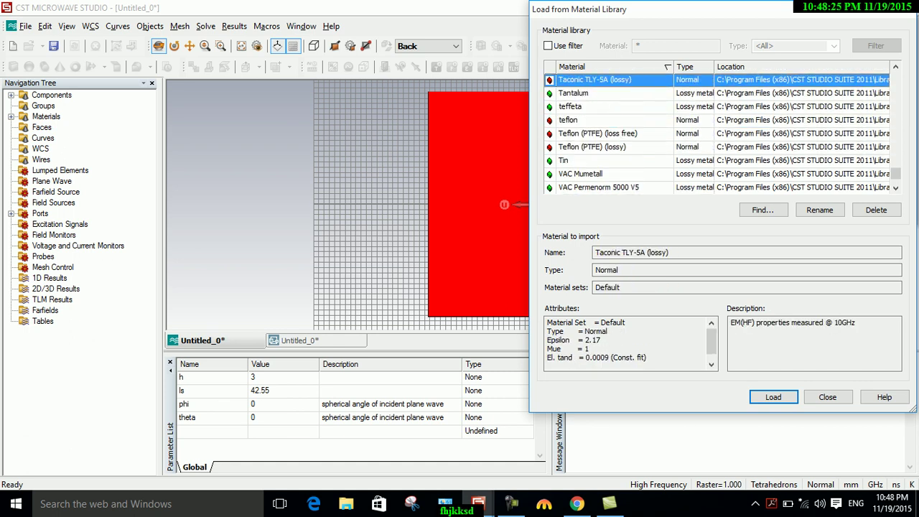
{"action": "key", "text": "Down"}
{"action": "key", "text": "Down"}
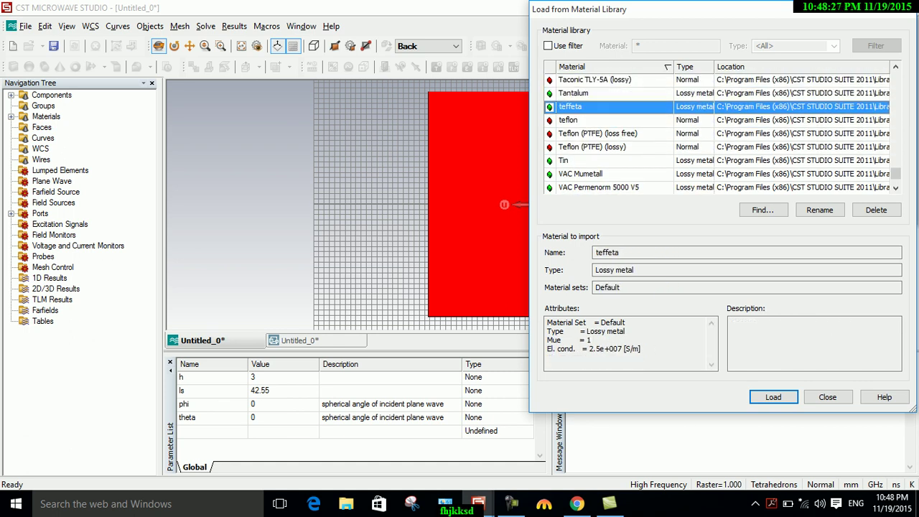
{"action": "key", "text": "Return"}
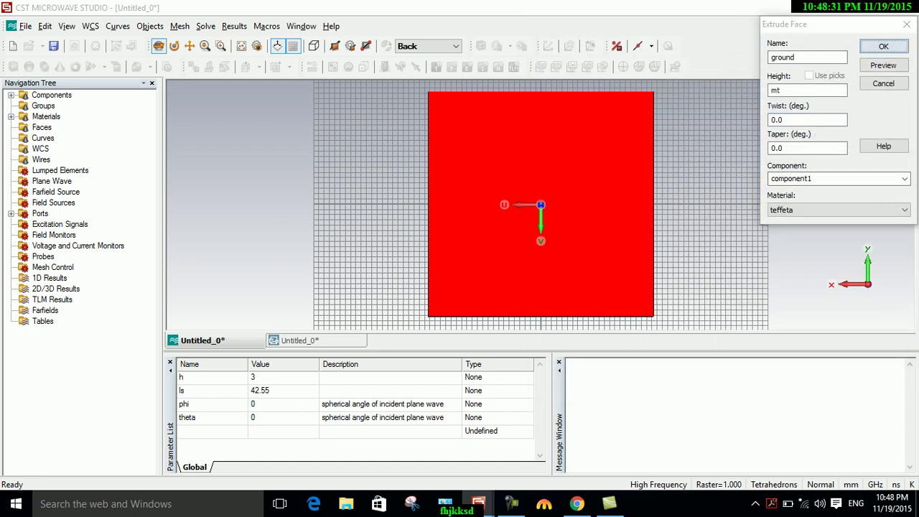
- Define the missing parameter mt as 0.08 and create the ground layer
{"action": "key", "text": "Return"}
{"action": "type", "text": "0.0"}
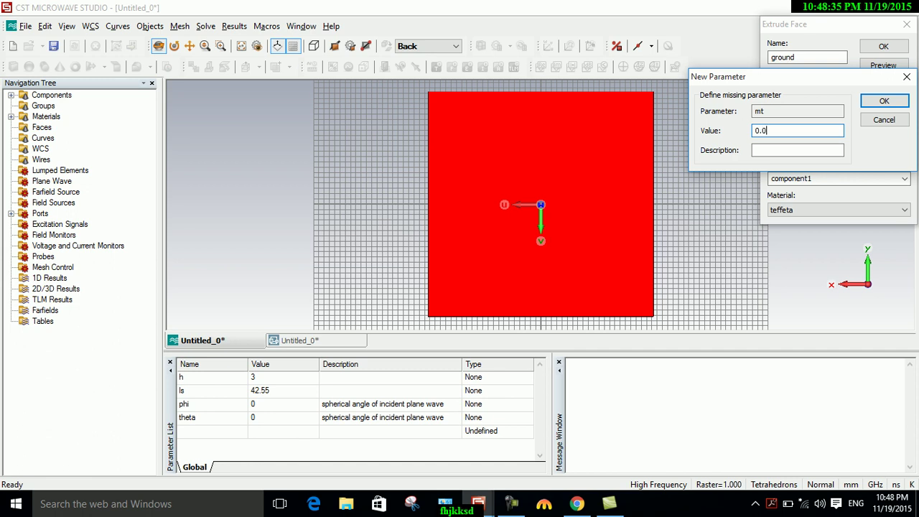
{"action": "type", "text": "8"}
{"action": "key", "text": "Return"}
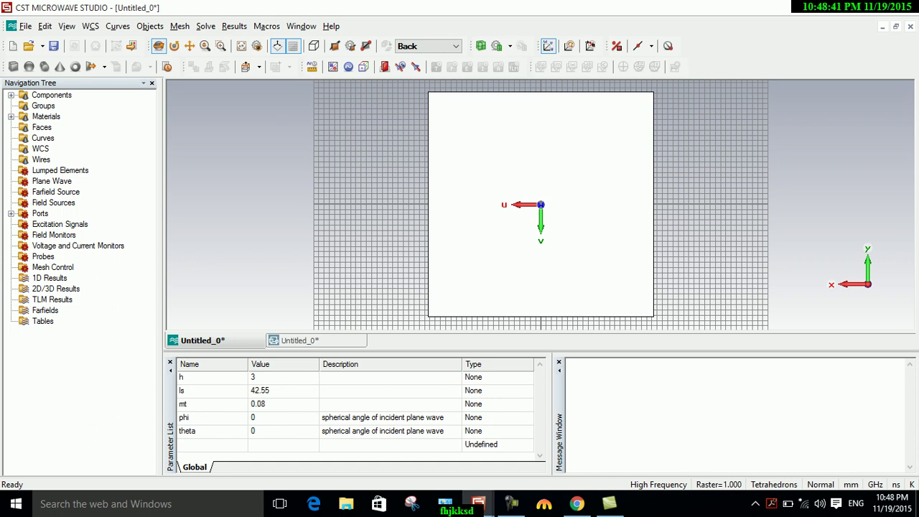
- Show the model in the Front view, pick the substrate's front face and align the local coordinate system with it
{"action": "left_click", "coordinate": [428, 46]}
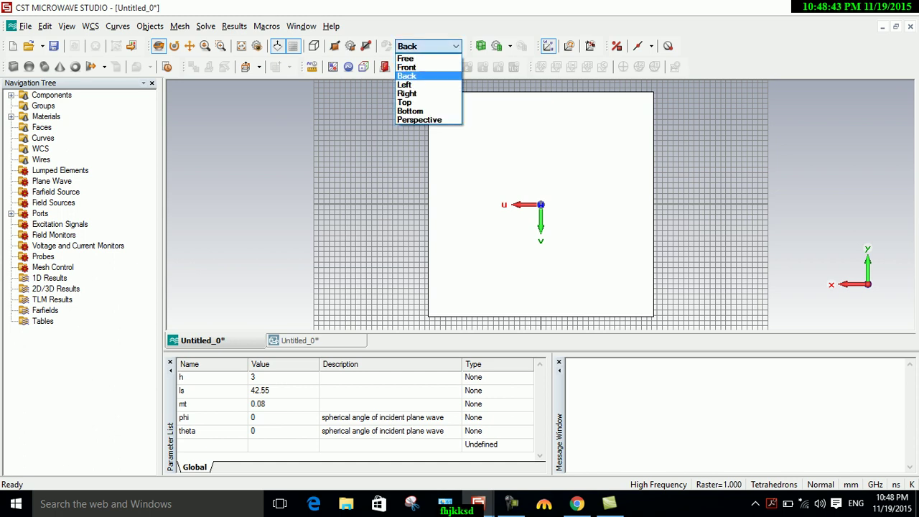
{"action": "left_click", "coordinate": [406, 67]}
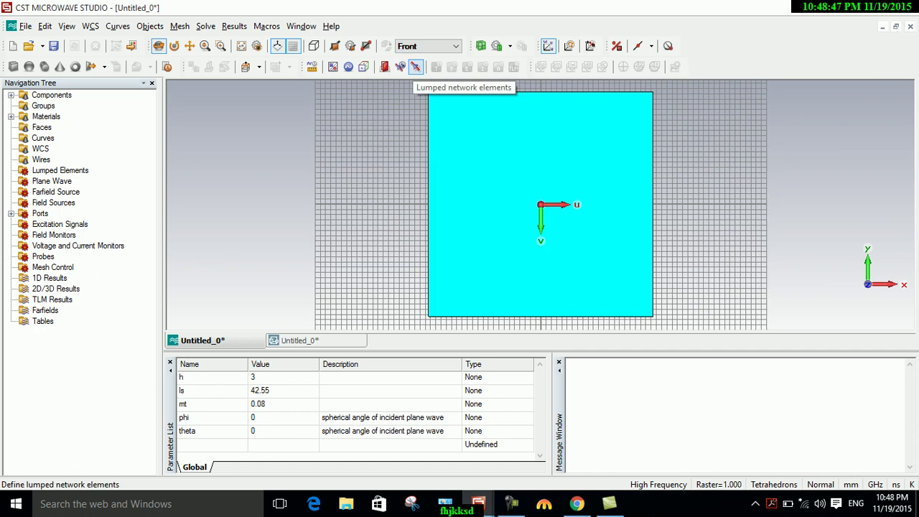
{"action": "left_click", "coordinate": [414, 66]}
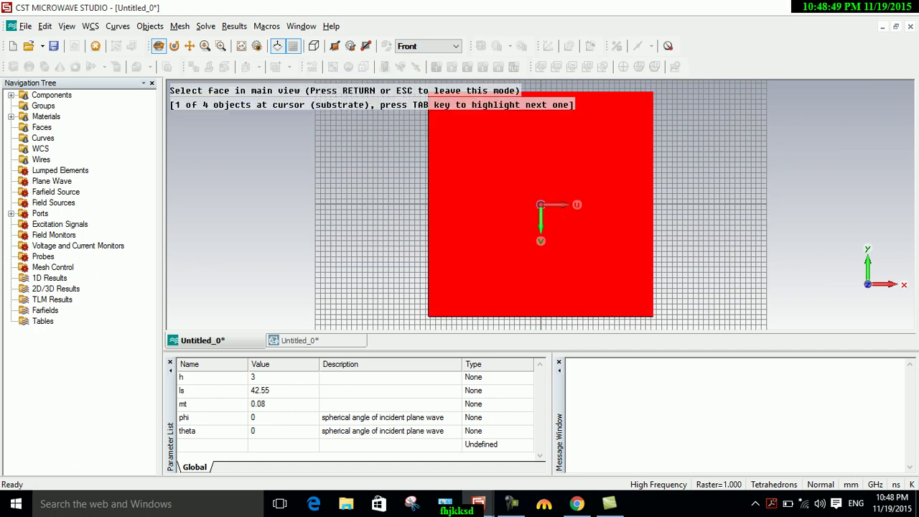
{"action": "double_click", "coordinate": [540, 203]}
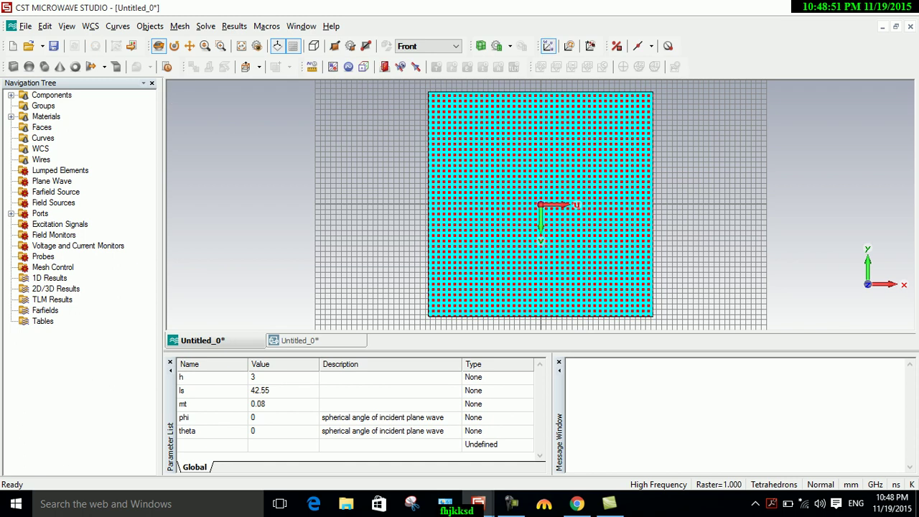
{"action": "key", "text": "w"}
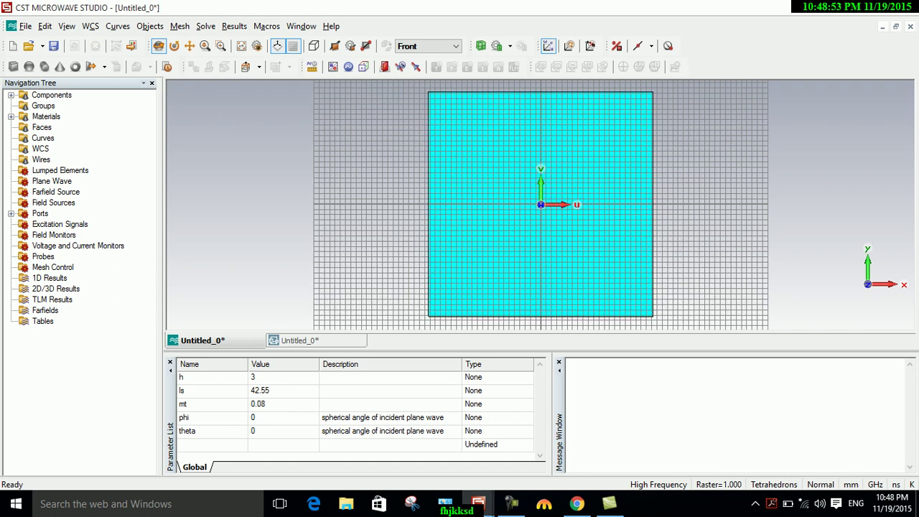
- Set up a brick named patch on the substrate's front face with a U range from -ls/2+g/2 to ls/2-g/2
{"action": "left_click", "coordinate": [13, 66]}
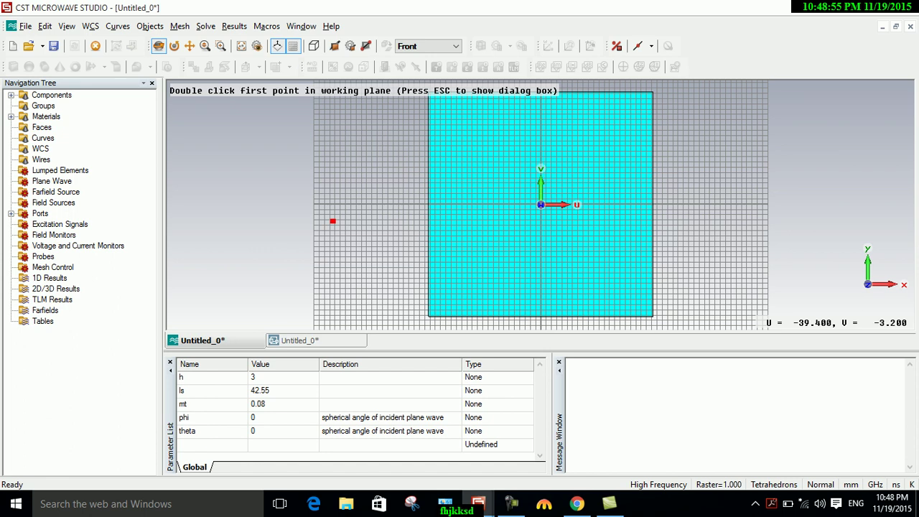
{"action": "key", "text": "Escape"}
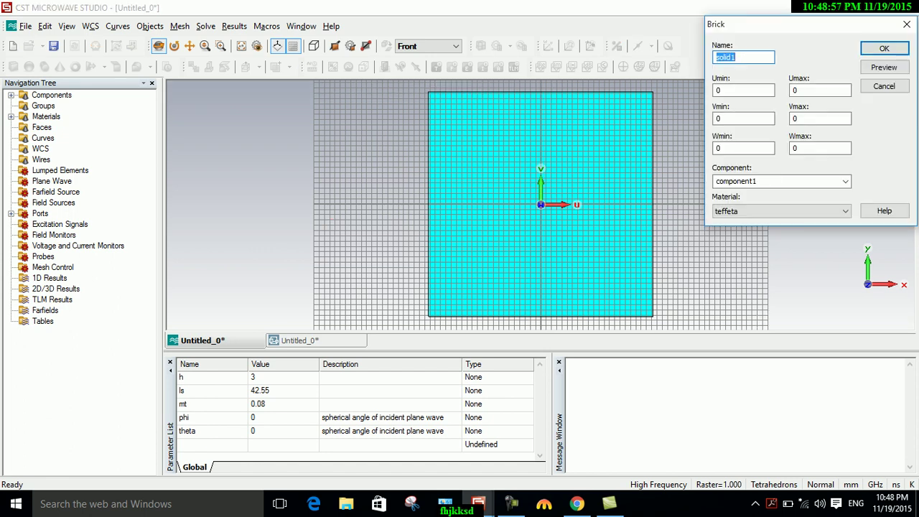
{"action": "type", "text": "path"}
{"action": "key", "text": "BackSpace"}
{"action": "type", "text": "ch"}
{"action": "key", "text": "Tab"}
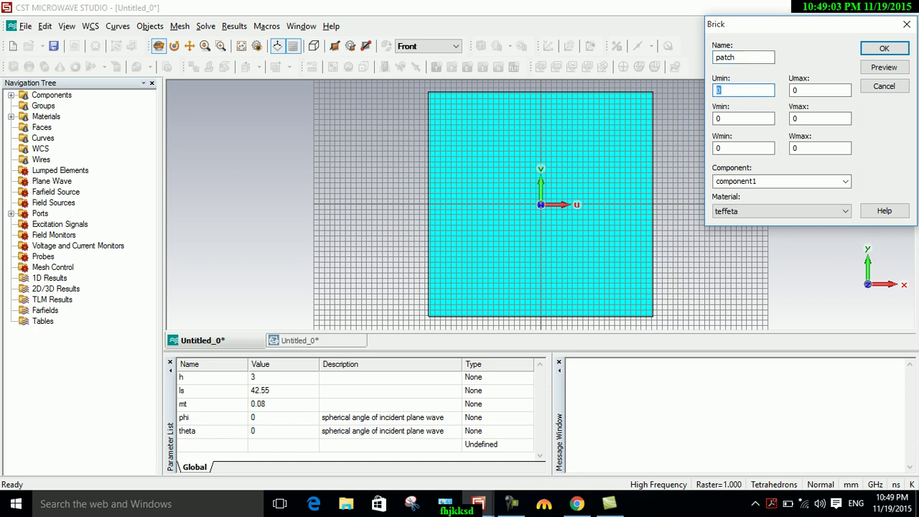
{"action": "type", "text": "-ls/2-g/2"}
{"action": "key", "text": "Tab"}
{"action": "type", "text": "ls/2"}
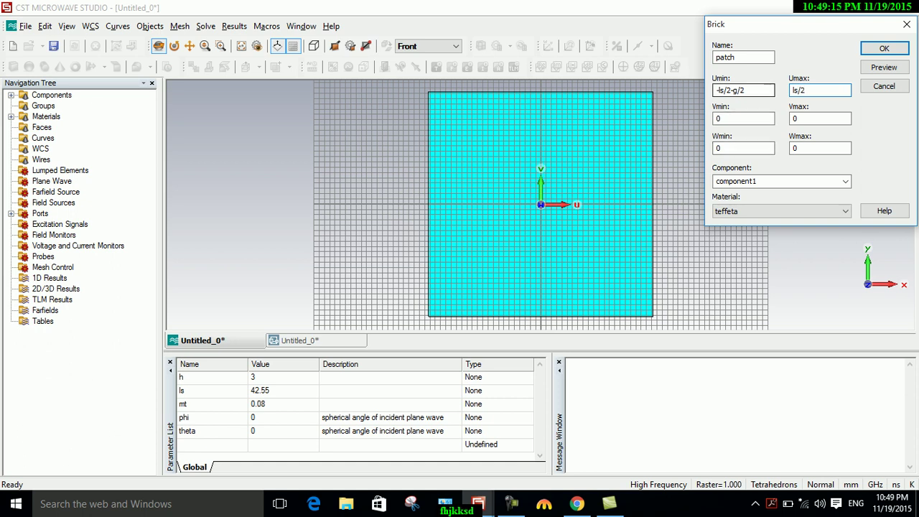
{"action": "left_click", "coordinate": [732, 90]}
{"action": "key", "text": "BackSpace"}
{"action": "type", "text": "+"}
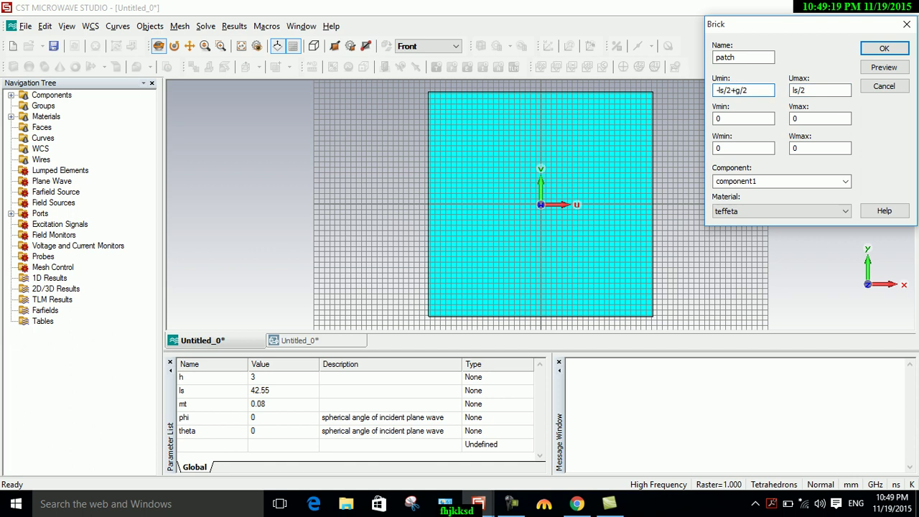
{"action": "key", "text": "Tab"}
{"action": "type", "text": "-g/2"}
{"action": "key", "text": "Tab"}
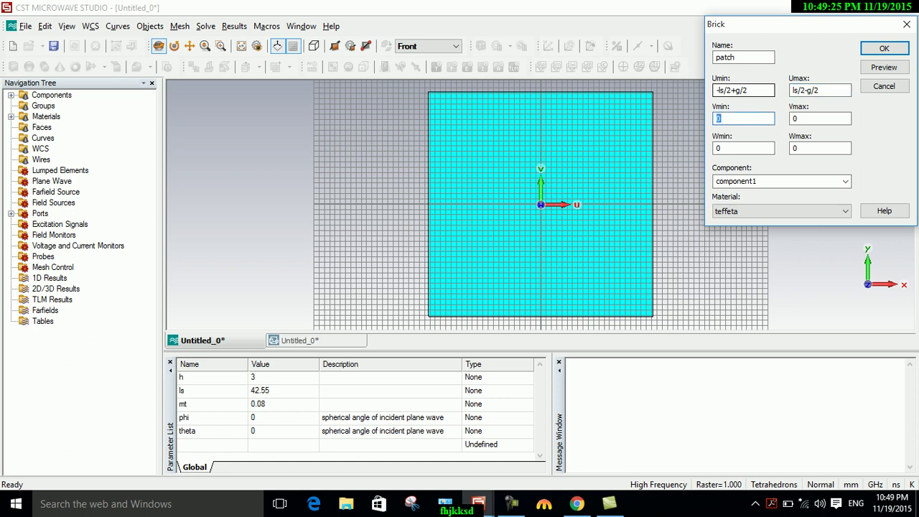
- Set the patch brick's V range from -ls/2+g/2 to ls/2-g/2 and its Wmax to mt
{"action": "type", "text": "-ls/2+g/2"}
{"action": "key", "text": "Tab"}
{"action": "type", "text": "ls/"}
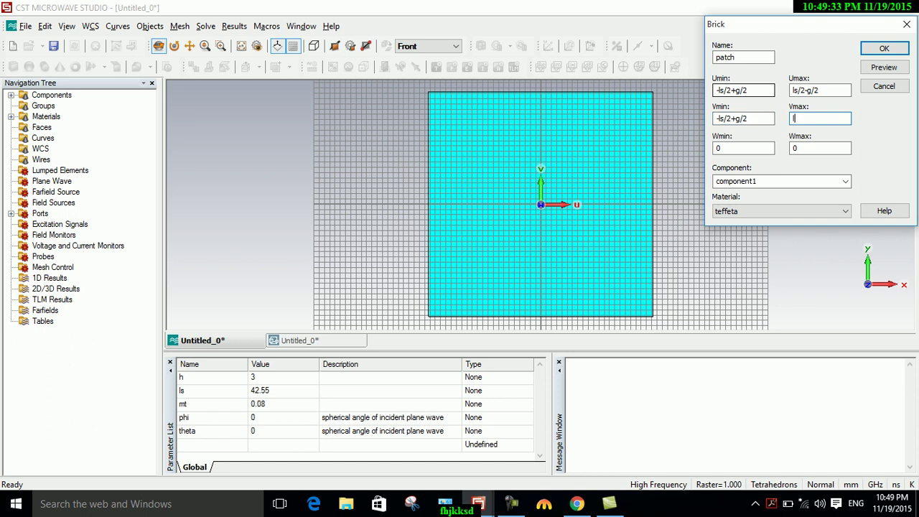
{"action": "type", "text": "2-g/2"}
{"action": "key", "text": "Tab"}
{"action": "key", "text": "Tab"}
{"action": "type", "text": "mt"}
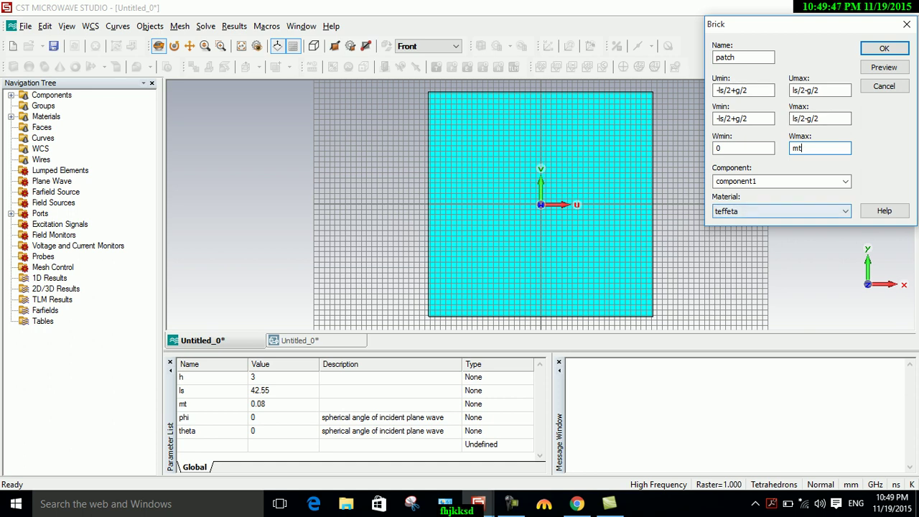
- Define the missing parameter g as 2 and create the patch brick
{"action": "left_click", "coordinate": [883, 48]}
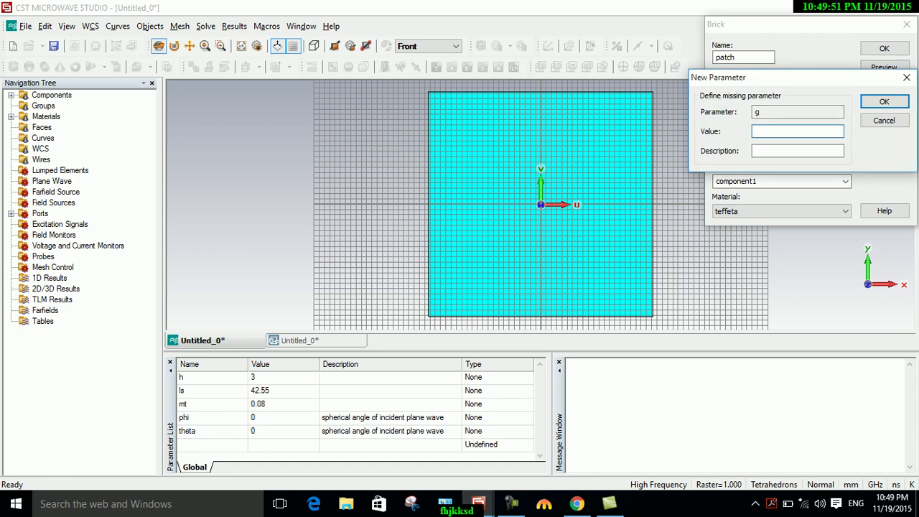
{"action": "type", "text": "2"}
{"action": "key", "text": "Return"}
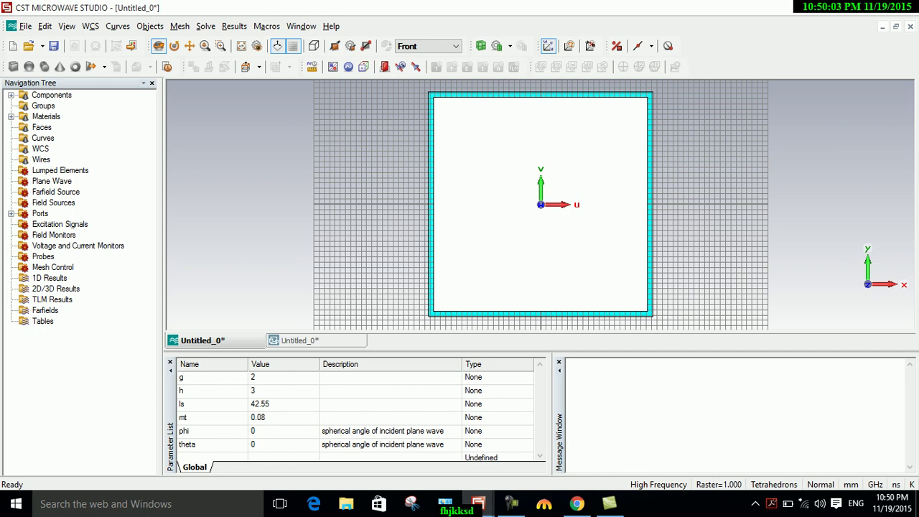
{"action": "left_click", "coordinate": [43, 67]}
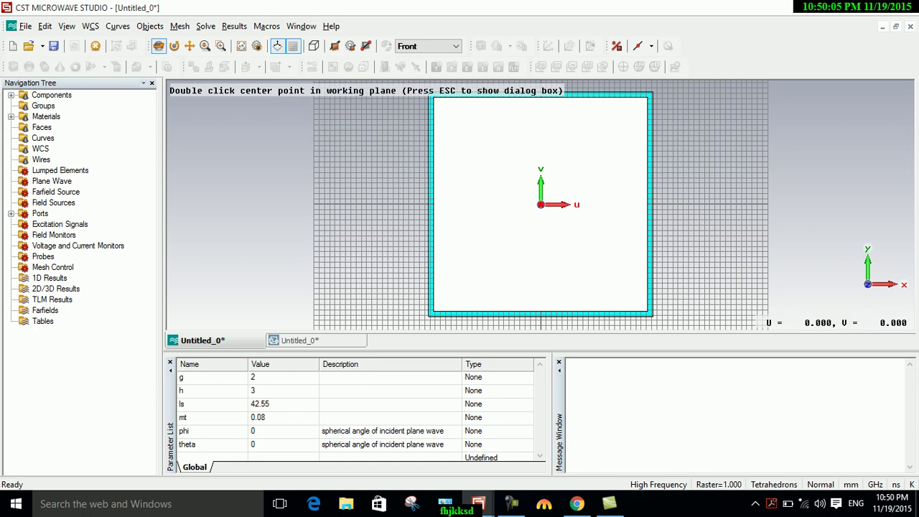
{"action": "key", "text": "Escape"}
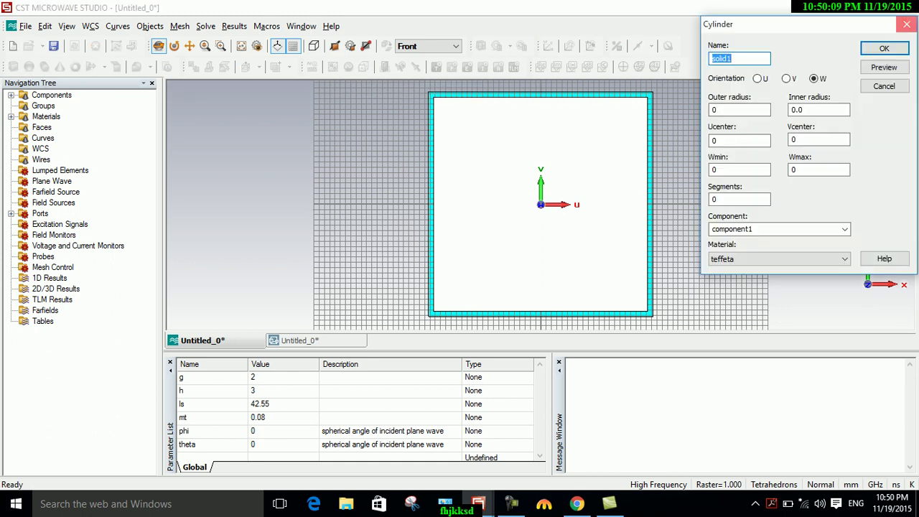
{"action": "key", "text": "Escape"}
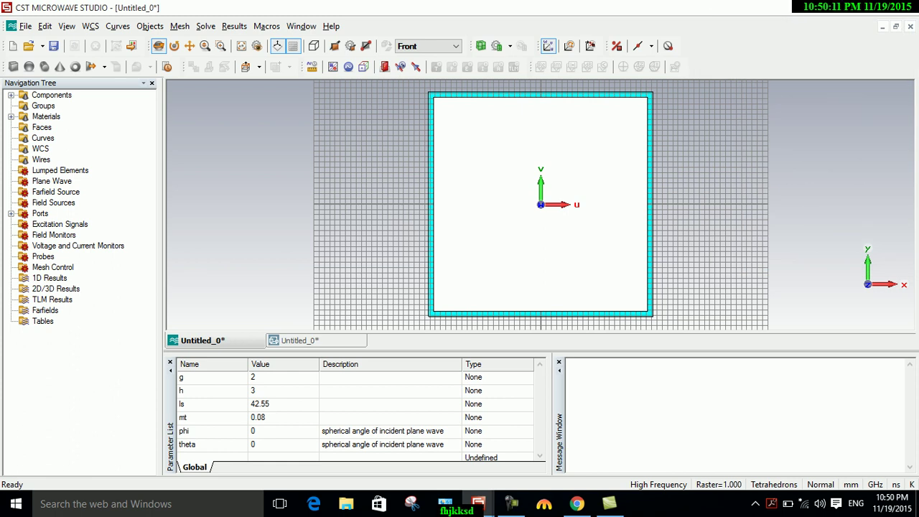
- Pick the patch's front face and align the local coordinate system with it
{"action": "key", "text": "f"}
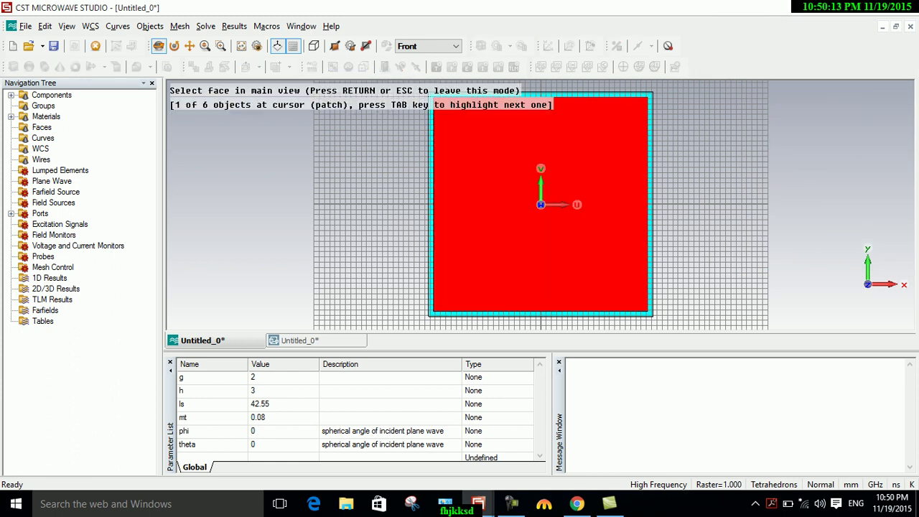
{"action": "key", "text": "Return"}
{"action": "key", "text": "w"}
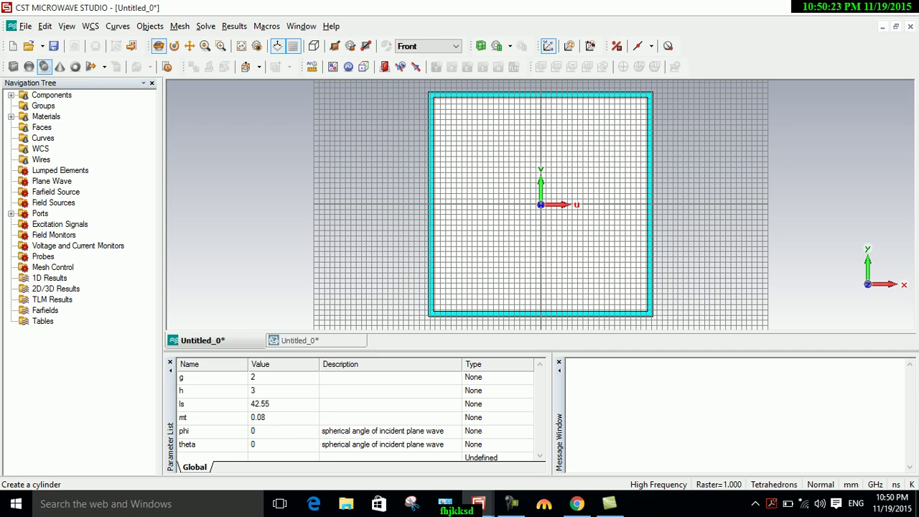
- Set up a W-oriented cylinder named via at the patch centre with outer radius rad
{"action": "left_click", "coordinate": [44, 66]}
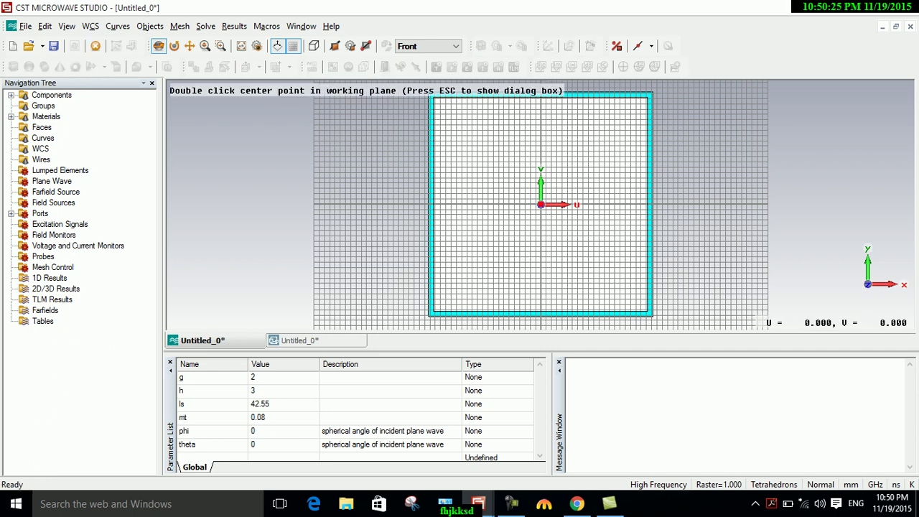
{"action": "key", "text": "Escape"}
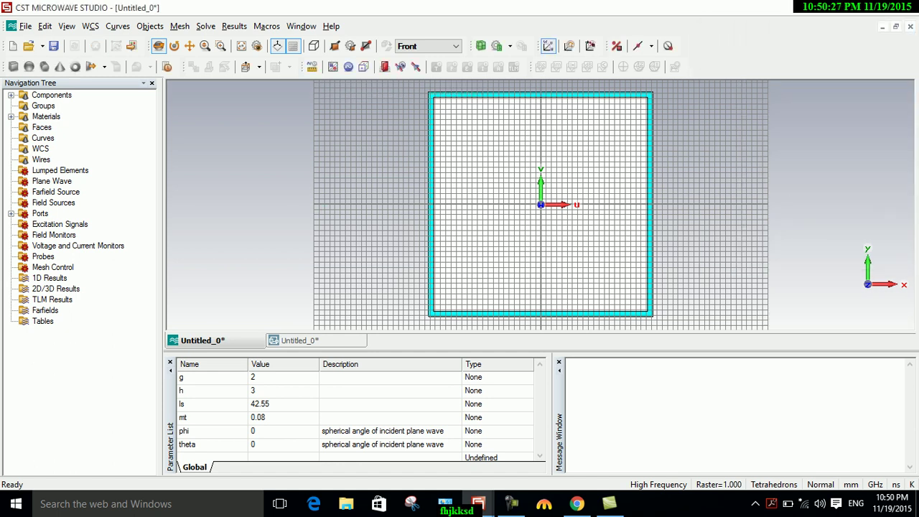
{"action": "left_click", "coordinate": [44, 66]}
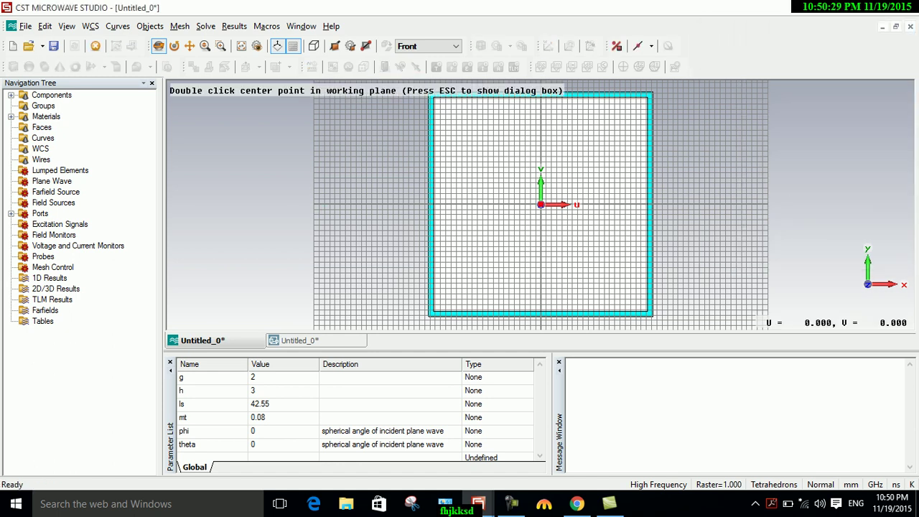
{"action": "key", "text": "Escape"}
{"action": "type", "text": "via"}
{"action": "key", "text": "Tab"}
{"action": "key", "text": "Tab"}
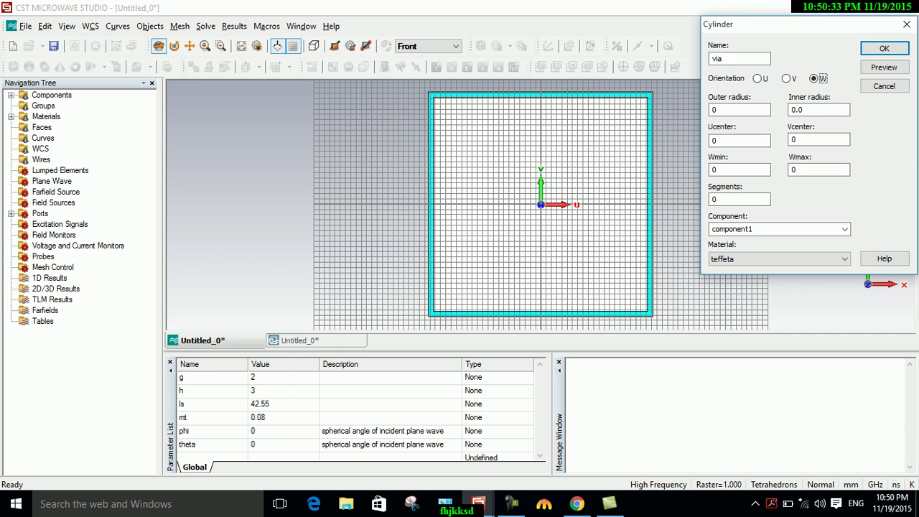
{"action": "type", "text": "rad`"}
{"action": "key", "text": "Tab"}
{"action": "key", "text": "Tab"}
{"action": "key", "text": "Tab"}
{"action": "key", "text": "Tab"}
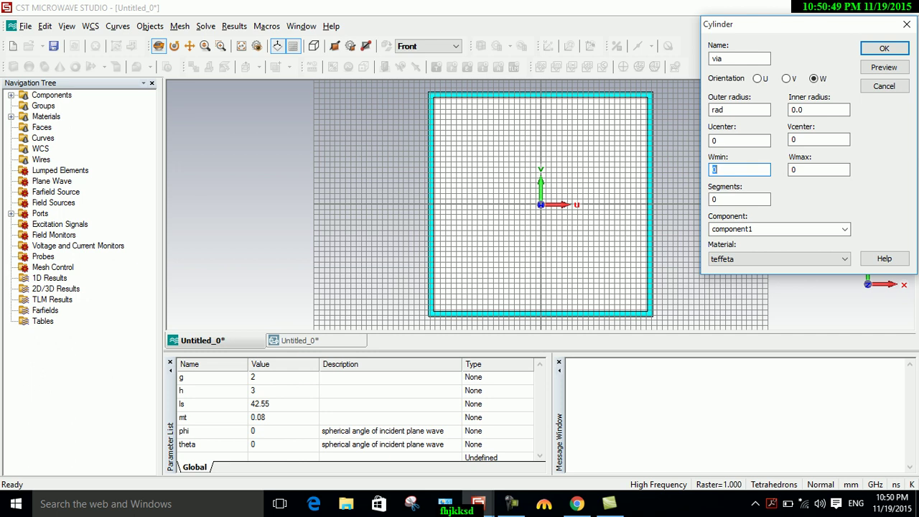
- Set the via cylinder's Wmax to -2*mt-h and define the missing parameter rad as 1
{"action": "key", "text": "Tab"}
{"action": "type", "text": "-2"}
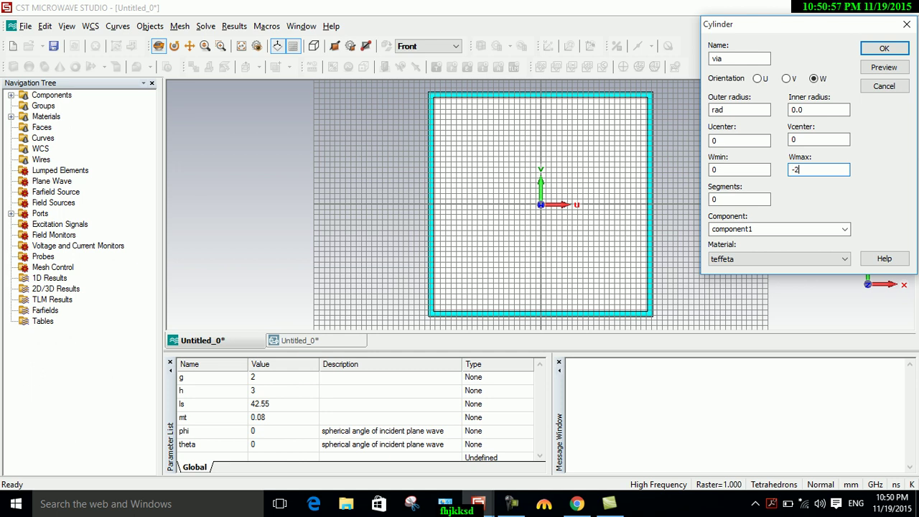
{"action": "type", "text": "*mt_h"}
{"action": "key", "text": "BackSpace"}
{"action": "key", "text": "BackSpace"}
{"action": "type", "text": "-h"}
{"action": "left_click", "coordinate": [884, 66]}
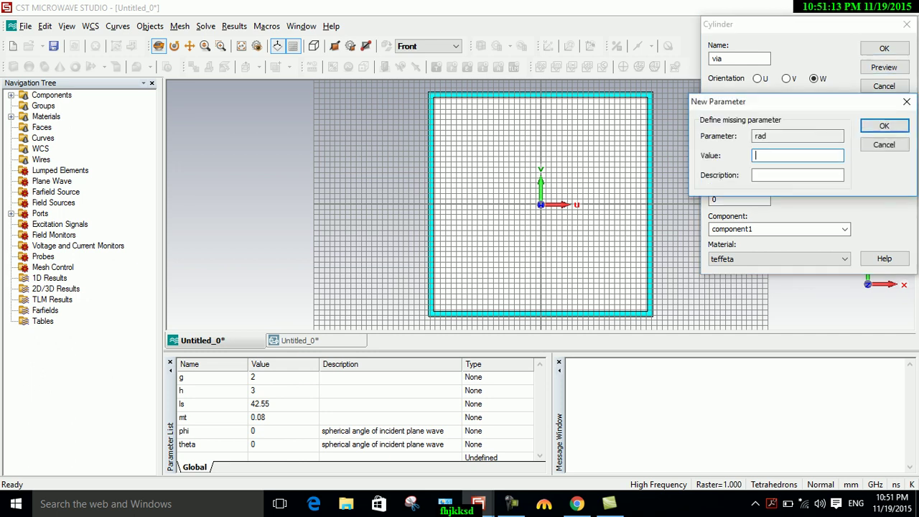
{"action": "type", "text": "1"}
{"action": "key", "text": "Return"}
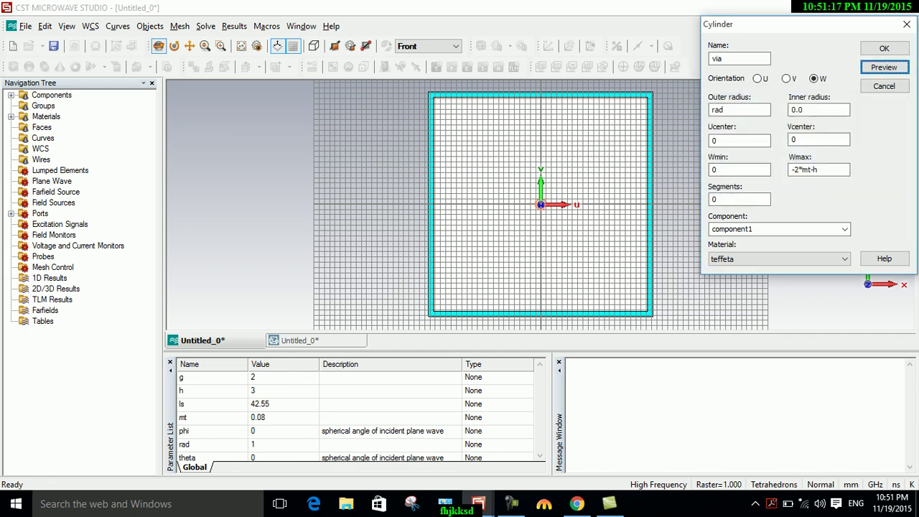
- Check the previewed via up close and from the back and front views, and create the cylinder
{"action": "left_click", "coordinate": [220, 46]}
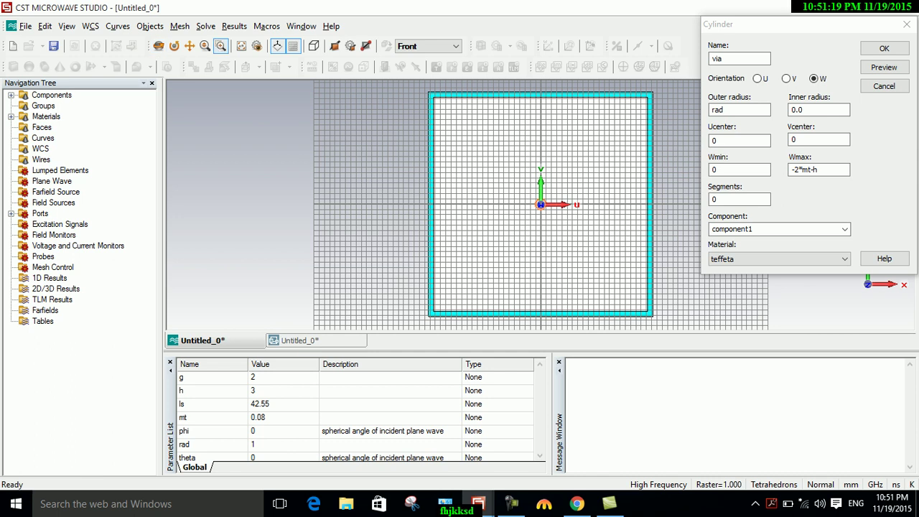
{"action": "left_click_drag", "start_coordinate": [521, 189], "coordinate": [578, 233]}
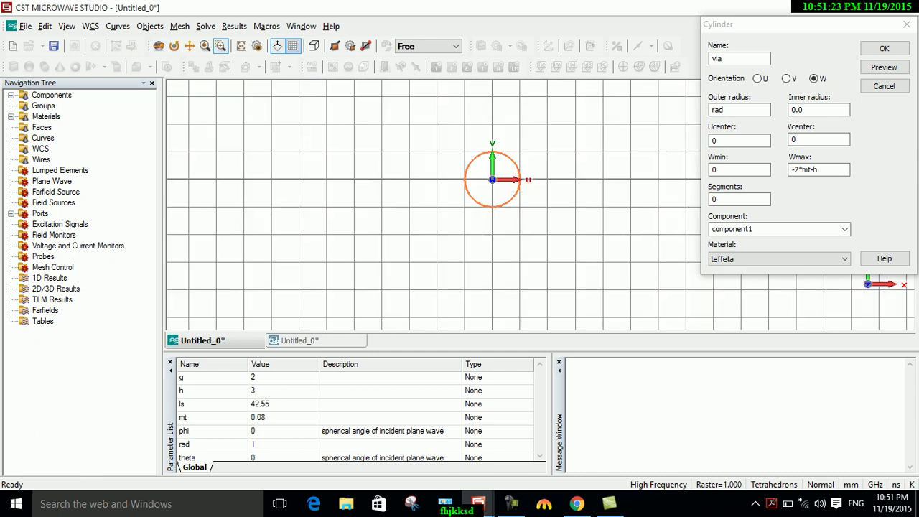
{"action": "left_click", "coordinate": [241, 46]}
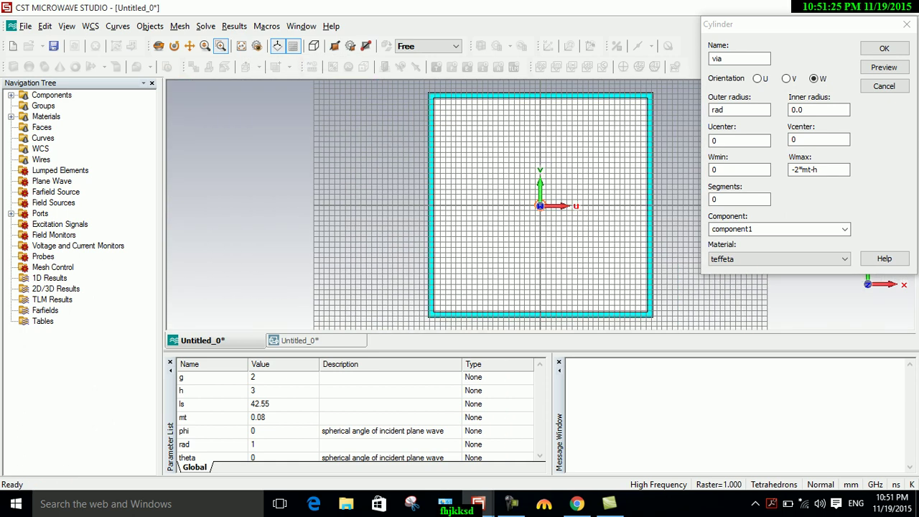
{"action": "left_click", "coordinate": [428, 45]}
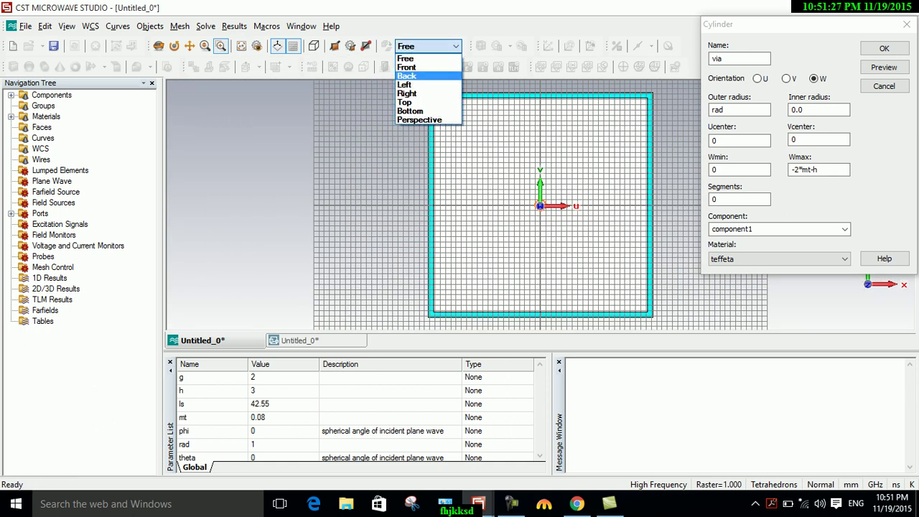
{"action": "key", "text": "Return"}
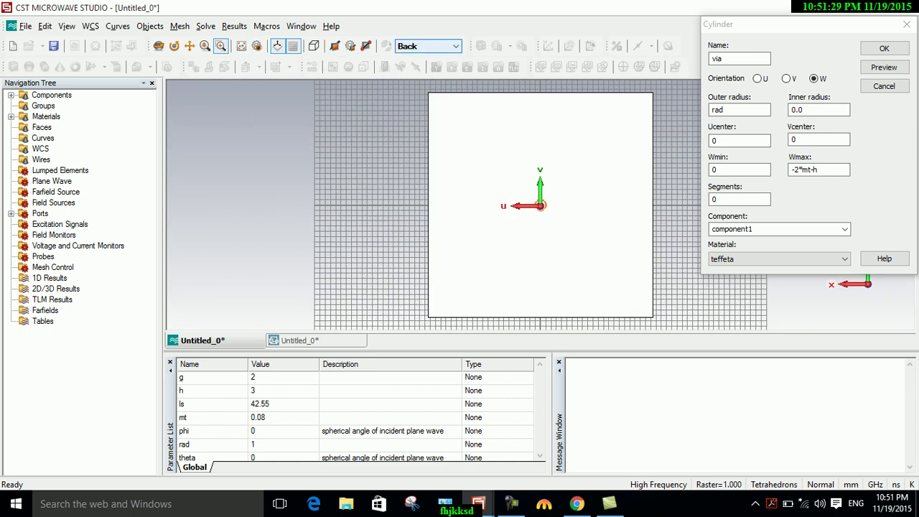
{"action": "left_click", "coordinate": [427, 46]}
{"action": "key", "text": "Return"}
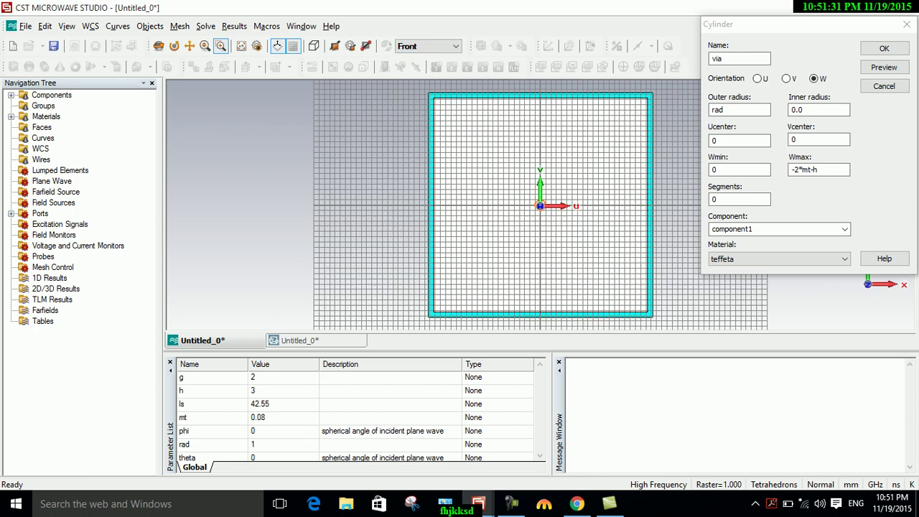
{"action": "left_click", "coordinate": [883, 48]}
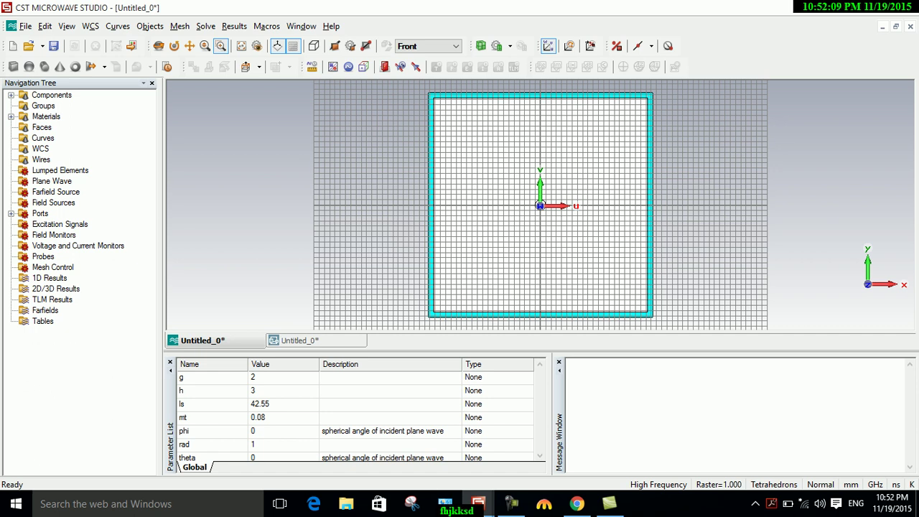
- Reopen the patch's brick definition and set its Umin and Vmin to -lp/2+g/2
{"action": "left_click", "coordinate": [11, 95]}
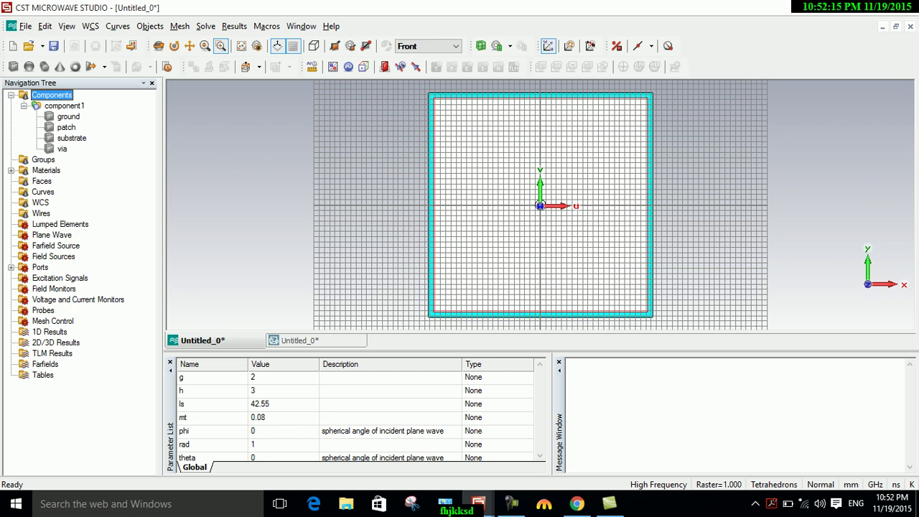
{"action": "double_click", "coordinate": [66, 127]}
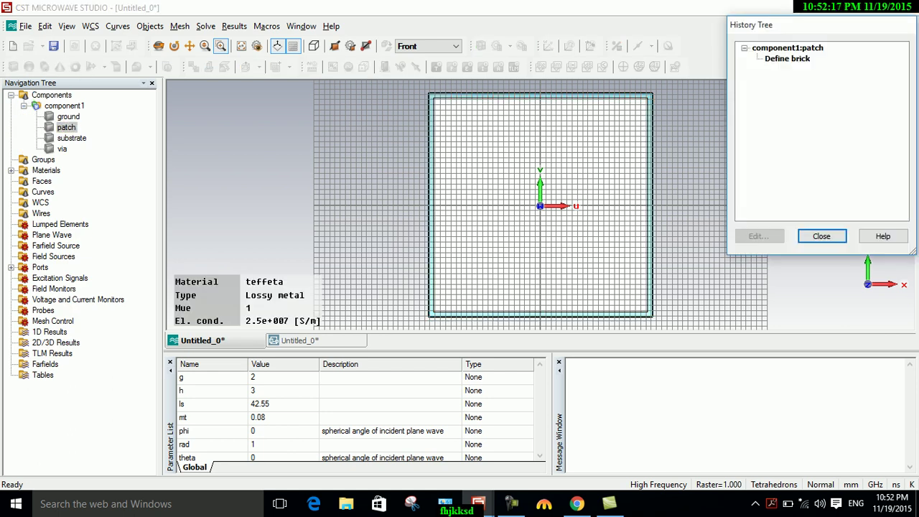
{"action": "double_click", "coordinate": [786, 58]}
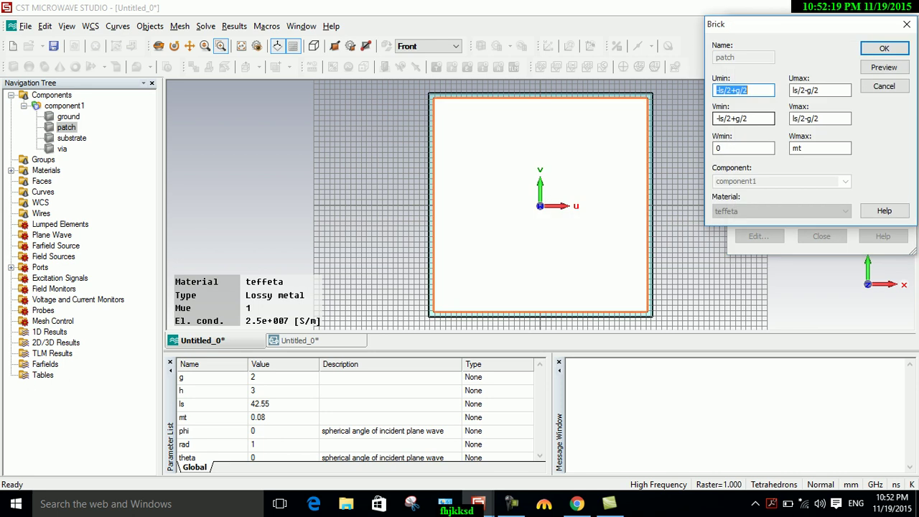
{"action": "left_click", "coordinate": [719, 118]}
{"action": "type", "text": "p"}
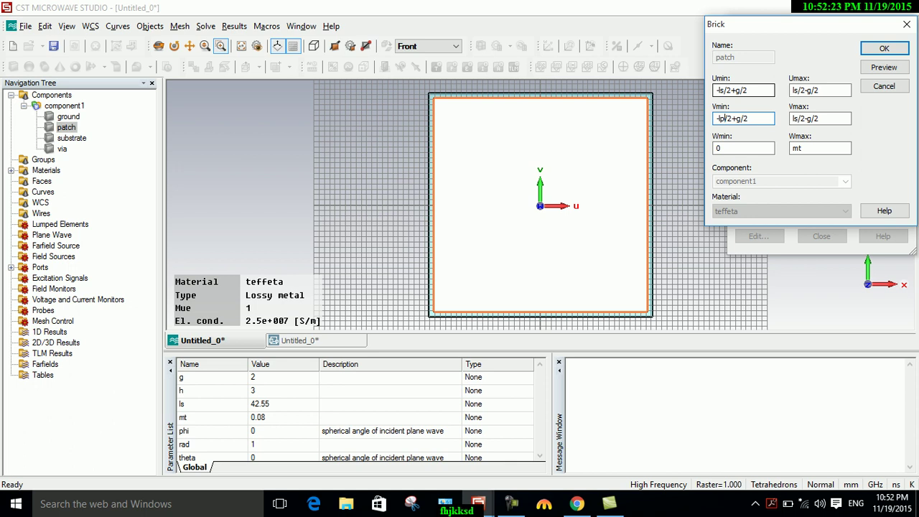
{"action": "left_click", "coordinate": [719, 90]}
{"action": "key", "text": "Delete"}
{"action": "type", "text": "p"}
- Set the patch brick's Umax and Vmax to lp/2-g/2
{"action": "left_click", "coordinate": [819, 90]}
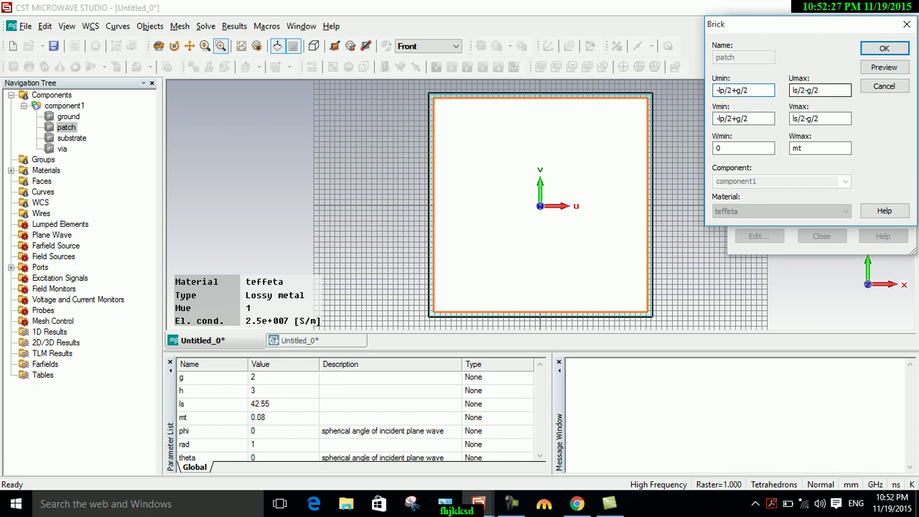
{"action": "left_click", "coordinate": [793, 89]}
{"action": "key", "text": "Delete"}
{"action": "type", "text": "p"}
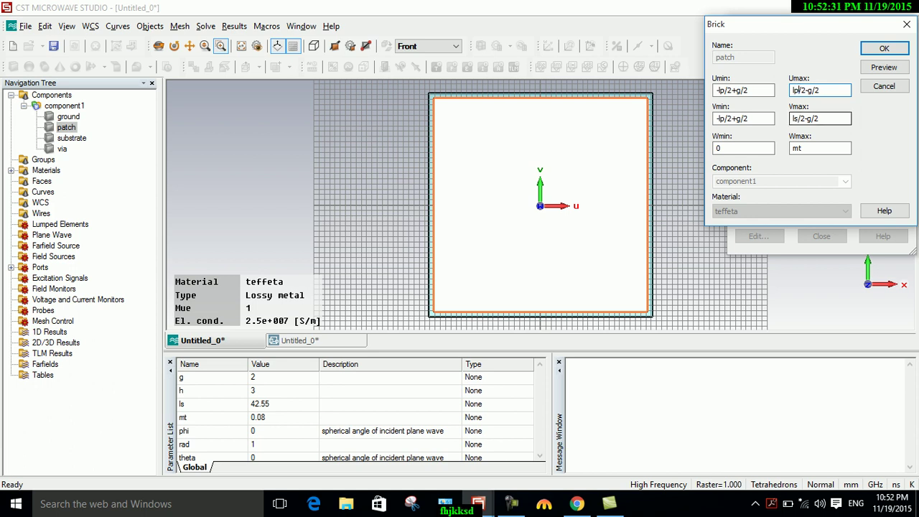
{"action": "left_click", "coordinate": [797, 118]}
{"action": "key", "text": "BackSpace"}
{"action": "type", "text": "p"}
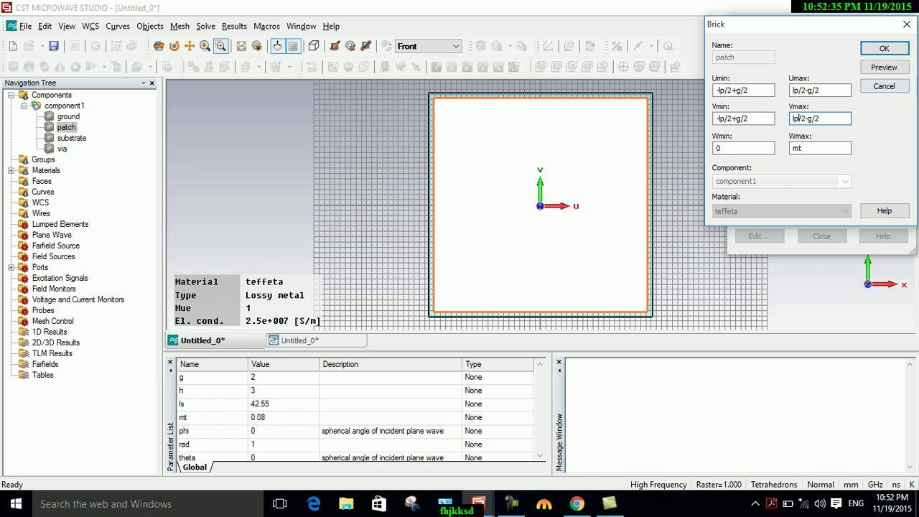
- Define the missing parameter lp as 42.55 and apply the edited patch definition
{"action": "key", "text": "Return"}
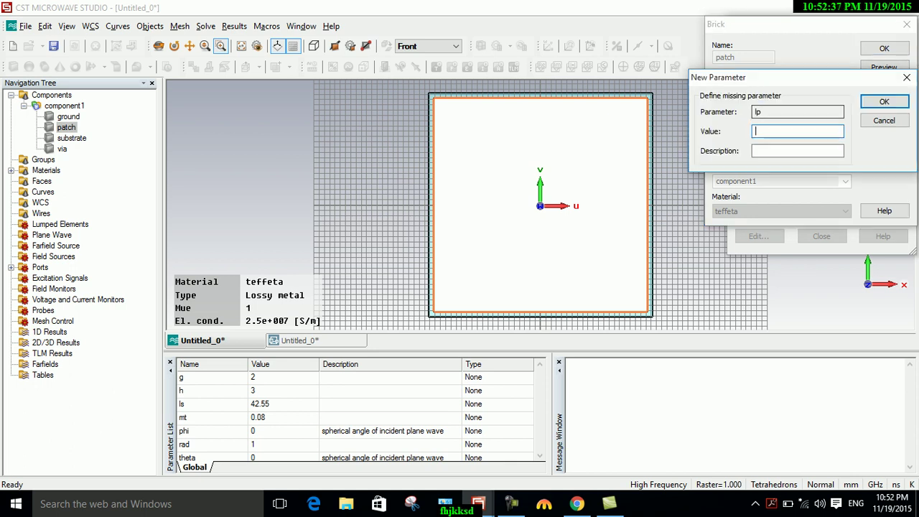
{"action": "type", "text": "42"}
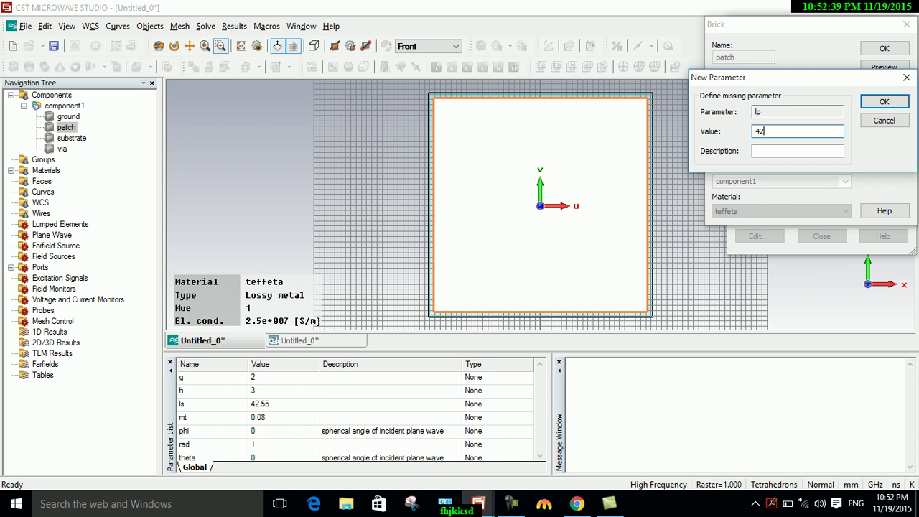
{"action": "type", "text": ".55"}
{"action": "key", "text": "Return"}
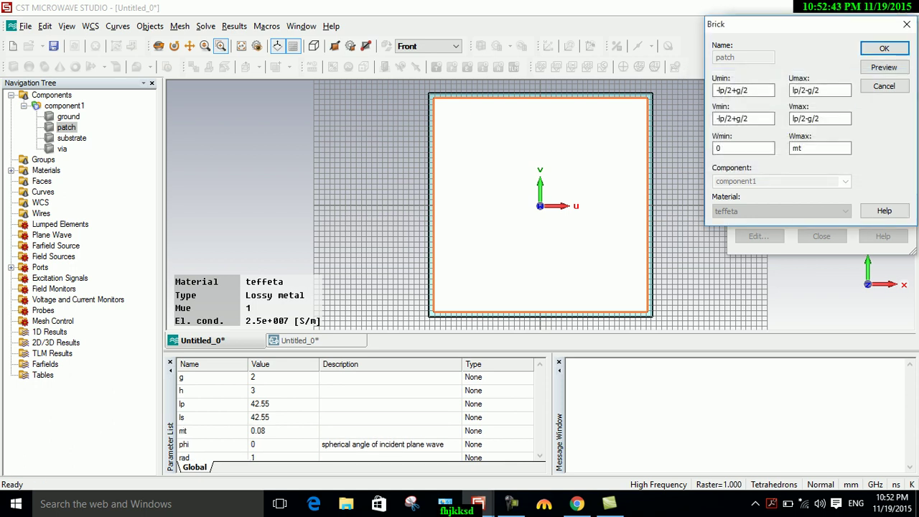
{"action": "key", "text": "Return"}
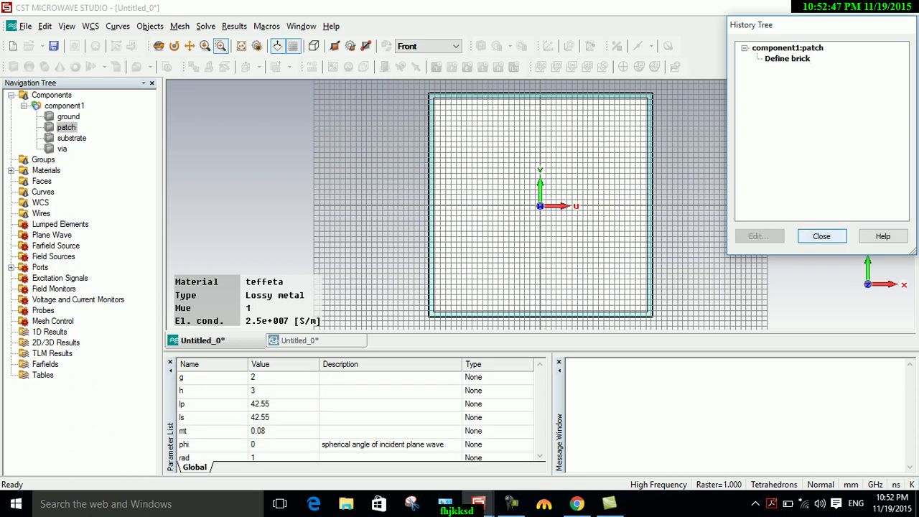
{"action": "left_click", "coordinate": [821, 236]}
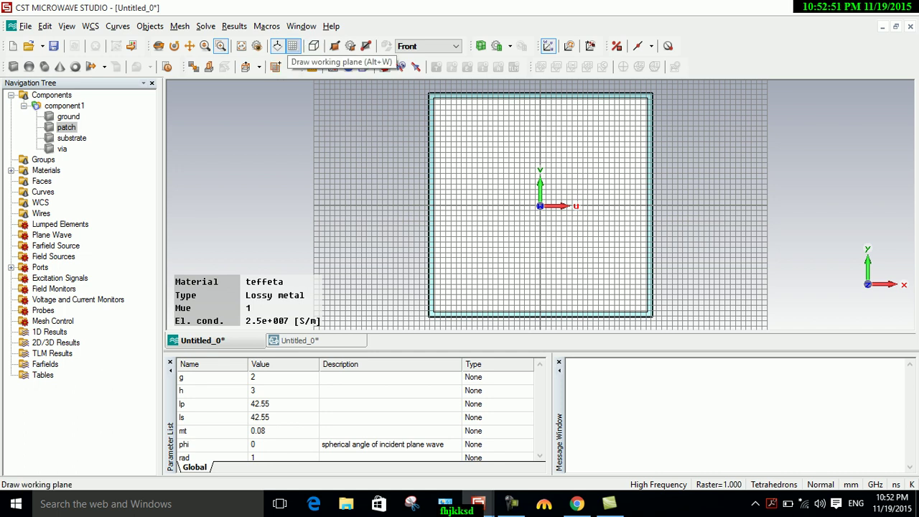
- Examine the via's outline at the patch centre with the working plane temporarily hidden
{"action": "left_click", "coordinate": [293, 45]}
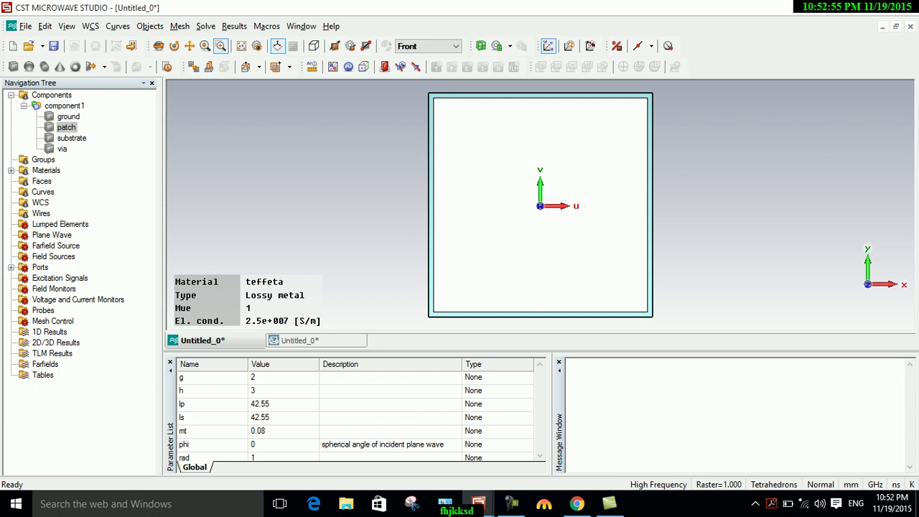
{"action": "left_click_drag", "start_coordinate": [522, 191], "coordinate": [565, 226]}
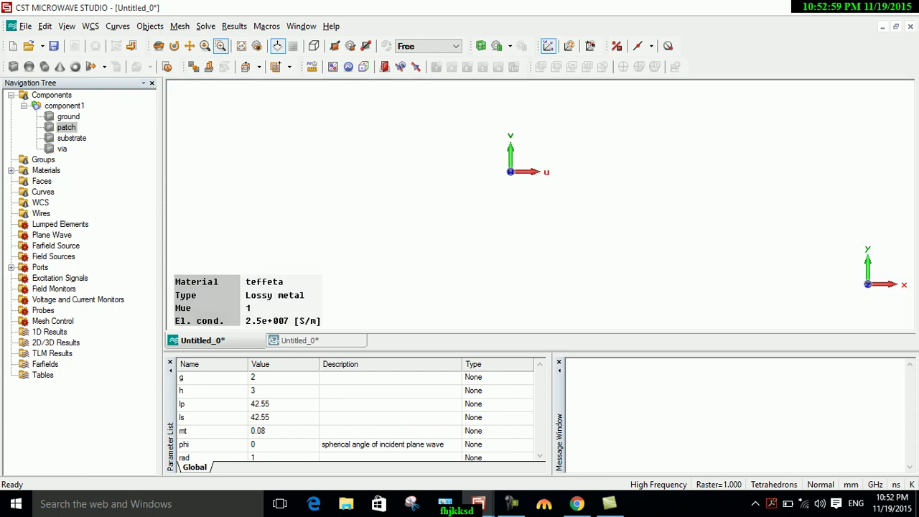
{"action": "left_click", "coordinate": [51, 94]}
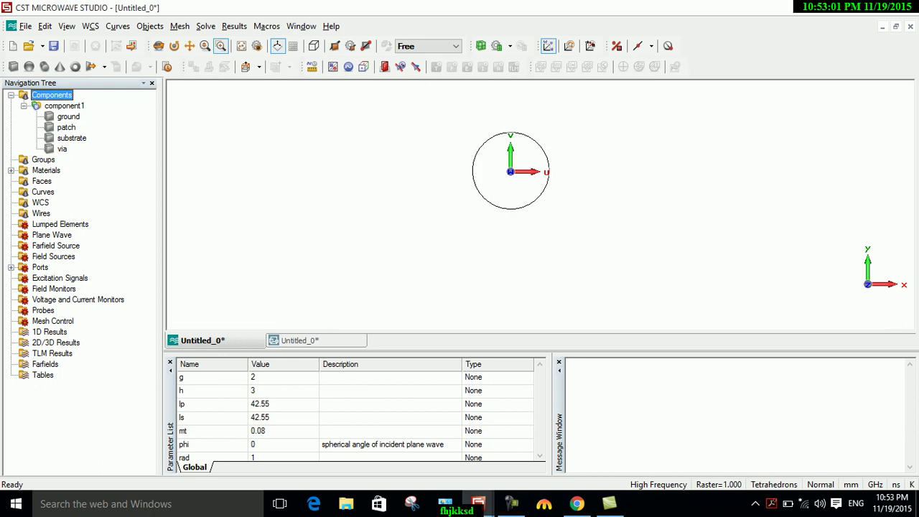
{"action": "left_click", "coordinate": [241, 45]}
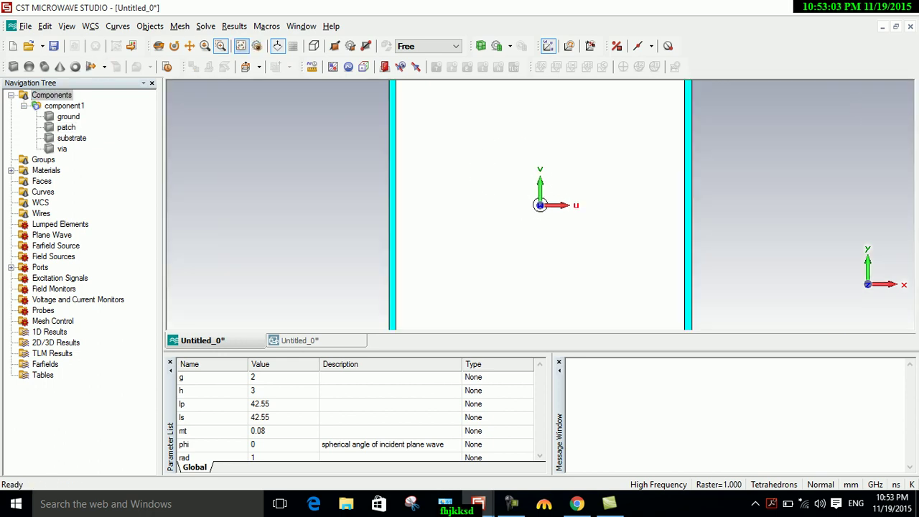
{"action": "left_click", "coordinate": [293, 45]}
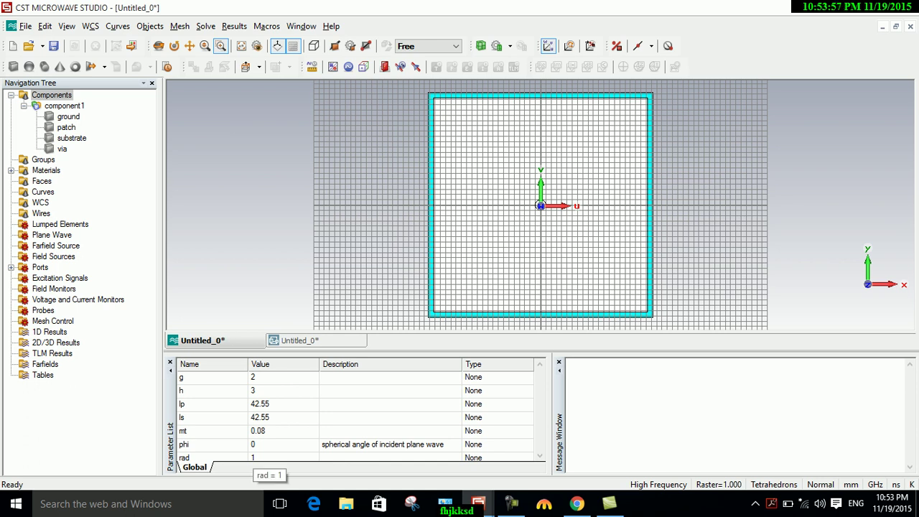
- Set the parameter ls to 172.2 and update the model with the parametric change
{"action": "left_click", "coordinate": [267, 418]}
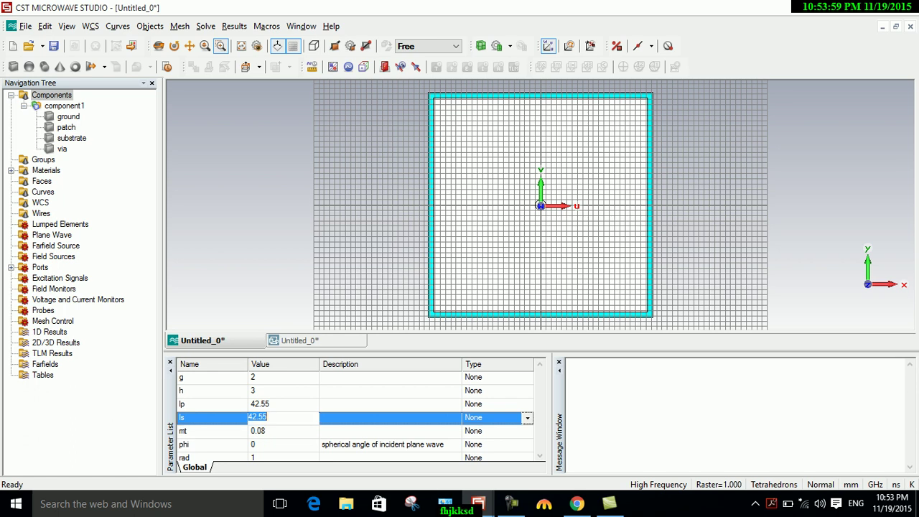
{"action": "type", "text": "172.2"}
{"action": "key", "text": "Return"}
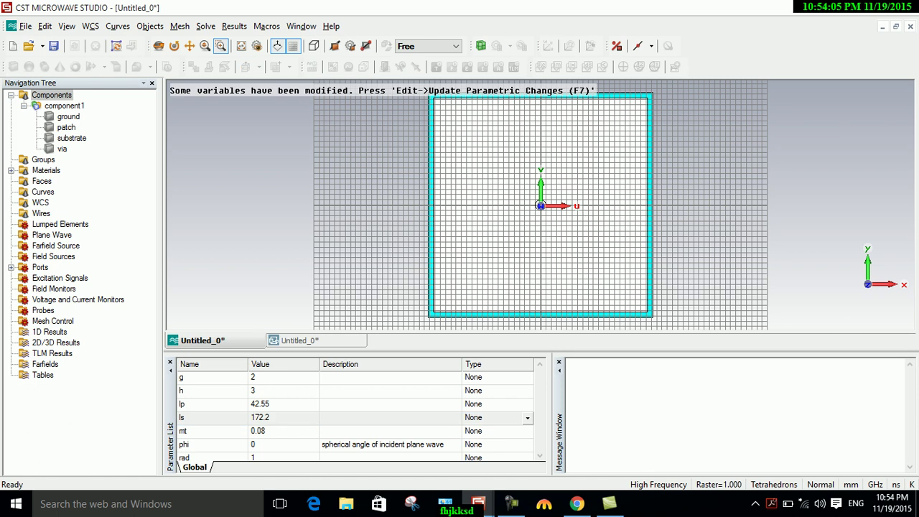
{"action": "key", "text": "F7"}
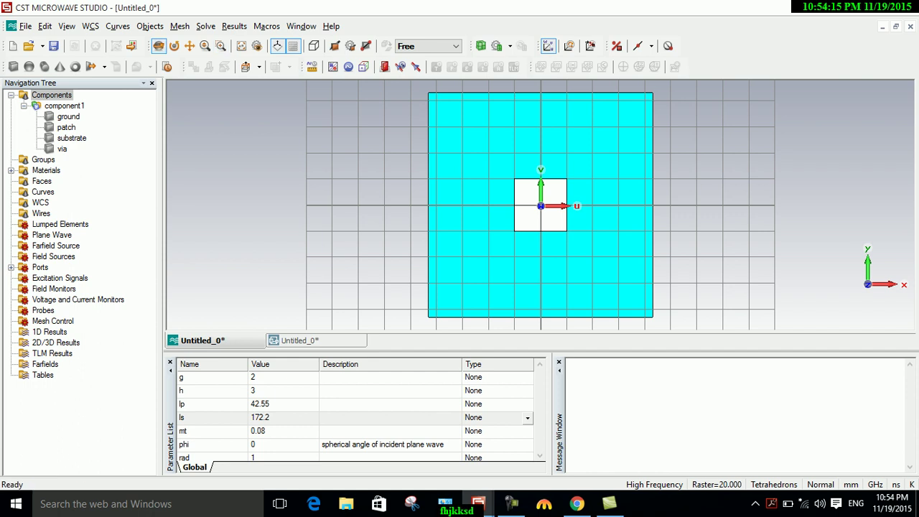
{"action": "left_click_drag", "start_coordinate": [540, 215], "coordinate": [536, 206]}
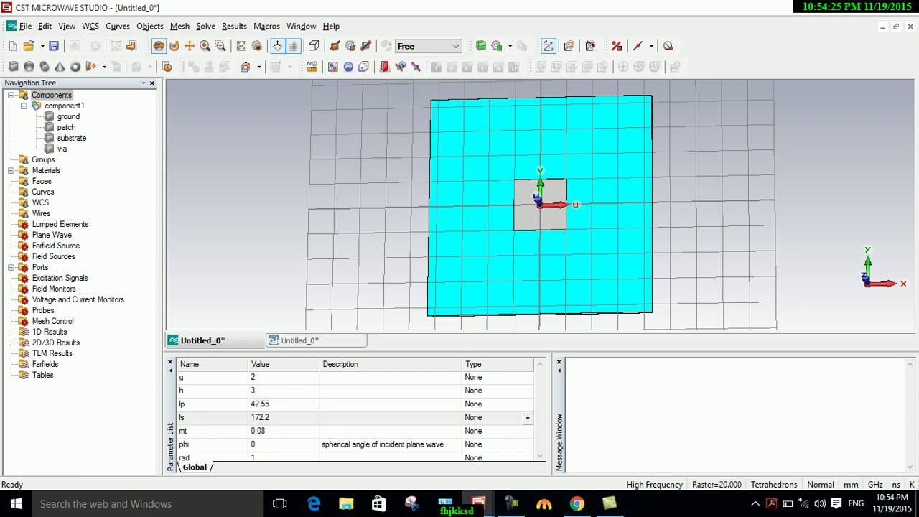
{"action": "mouse_move", "coordinate": [540, 205]}
{"action": "left_mouse_down"}
{"action": "mouse_move", "coordinate": [409, 223]}
{"action": "mouse_move", "coordinate": [539, 208]}
{"action": "left_mouse_up"}
{"action": "mouse_move", "coordinate": [546, 216]}
{"action": "left_mouse_down"}
{"action": "mouse_move", "coordinate": [529, 219]}
{"action": "mouse_move", "coordinate": [534, 209]}
{"action": "left_mouse_up"}
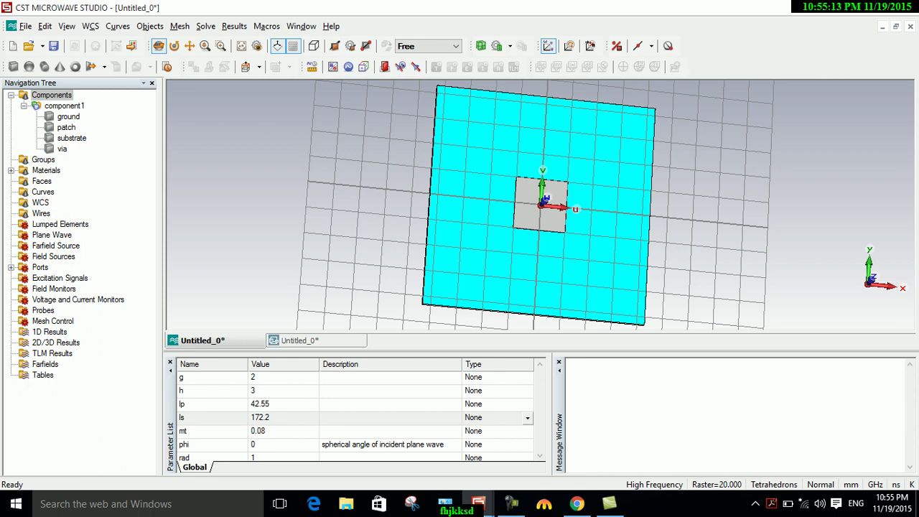
{"action": "left_click_drag", "start_coordinate": [539, 216], "coordinate": [502, 195]}
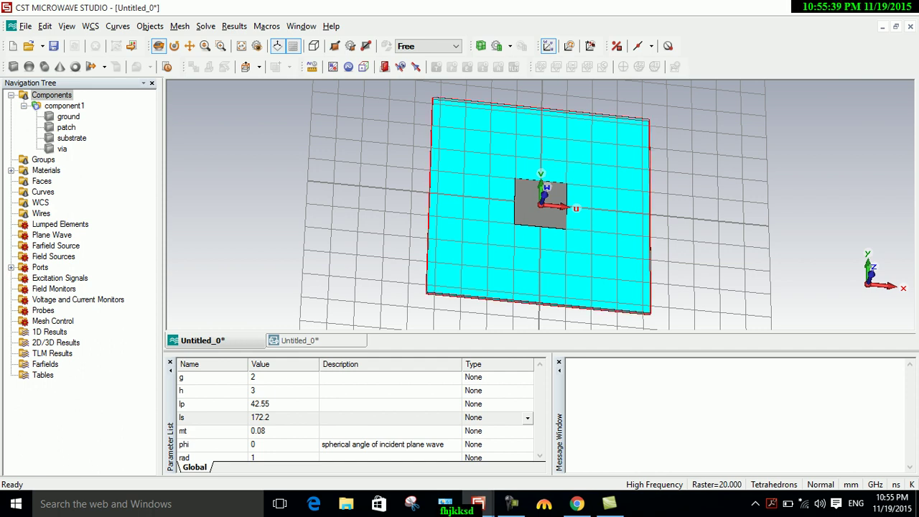
- Preview a translated copy of the patch and via with a V shift of ls/2-g
{"action": "left_click", "coordinate": [66, 127]}
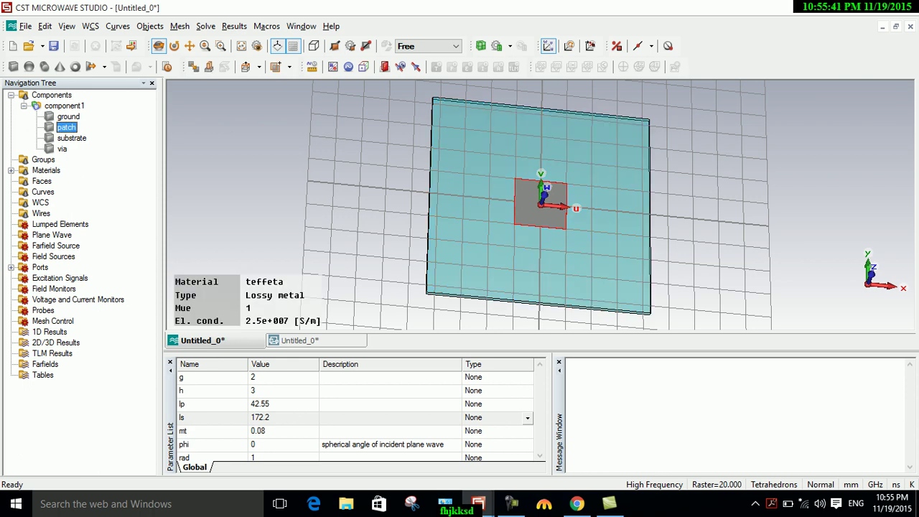
{"action": "left_click", "coordinate": [62, 148], "text": "ctrl"}
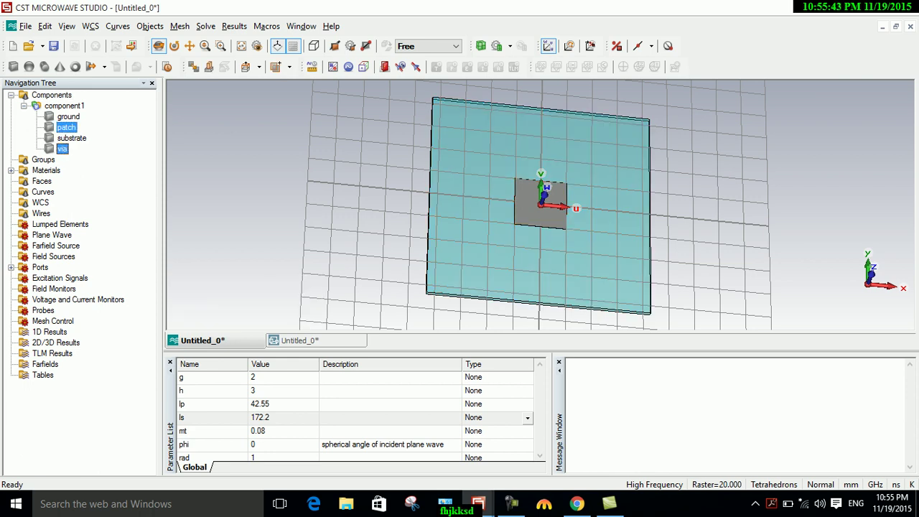
{"action": "right_click", "coordinate": [62, 148]}
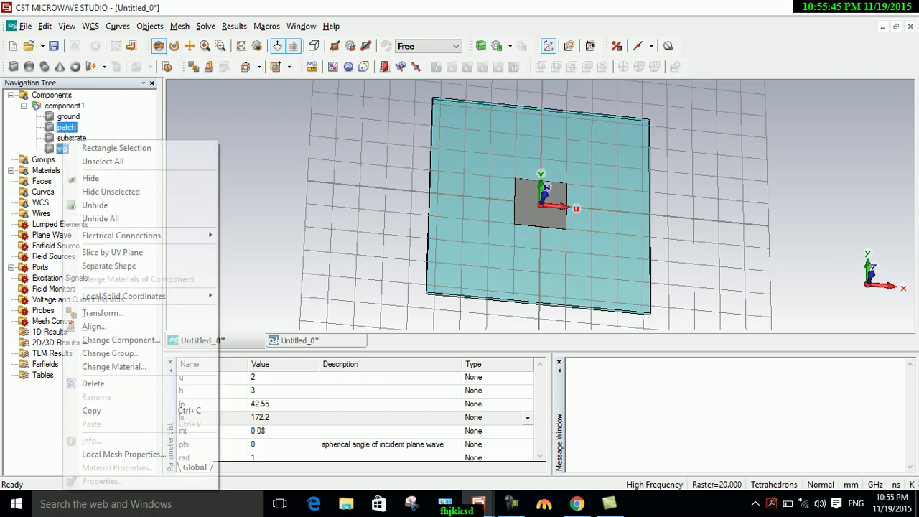
{"action": "left_click", "coordinate": [103, 313]}
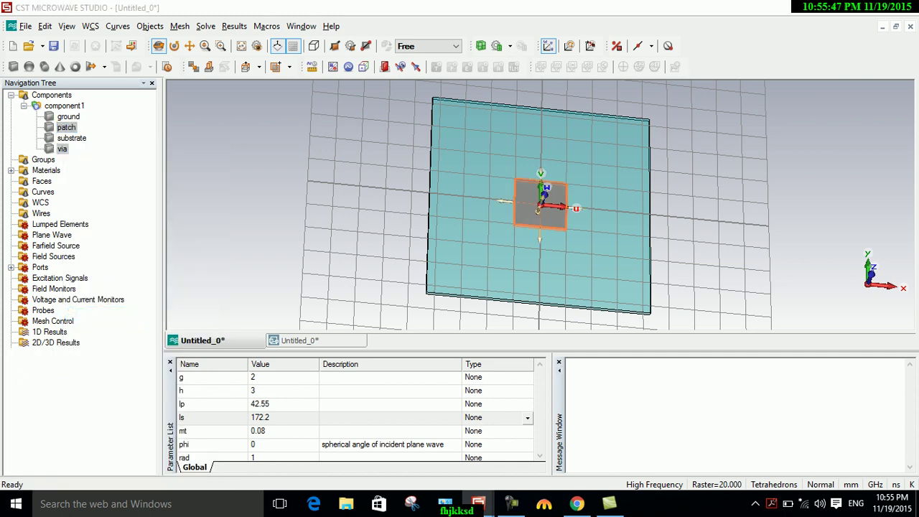
{"action": "left_click", "coordinate": [757, 54]}
{"action": "left_click", "coordinate": [709, 153]}
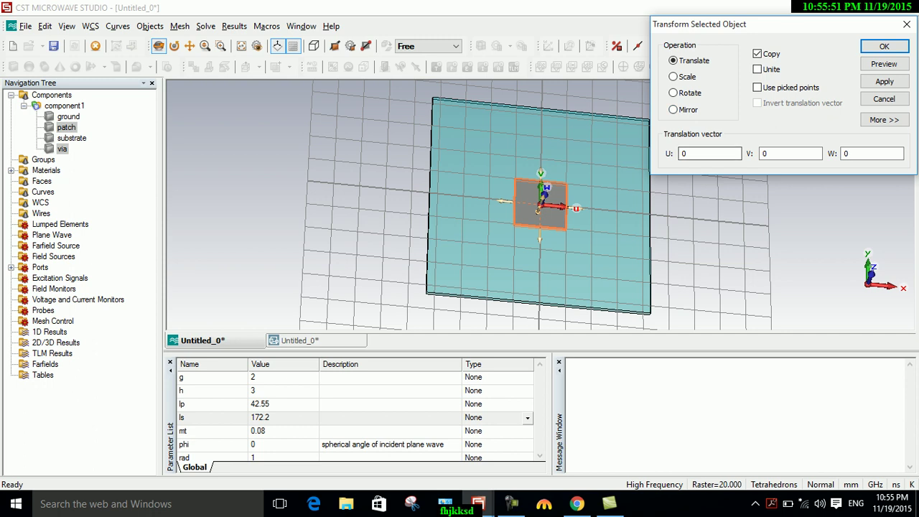
{"action": "left_click", "coordinate": [789, 152]}
{"action": "left_click_drag", "start_coordinate": [454, 150], "coordinate": [453, 155]}
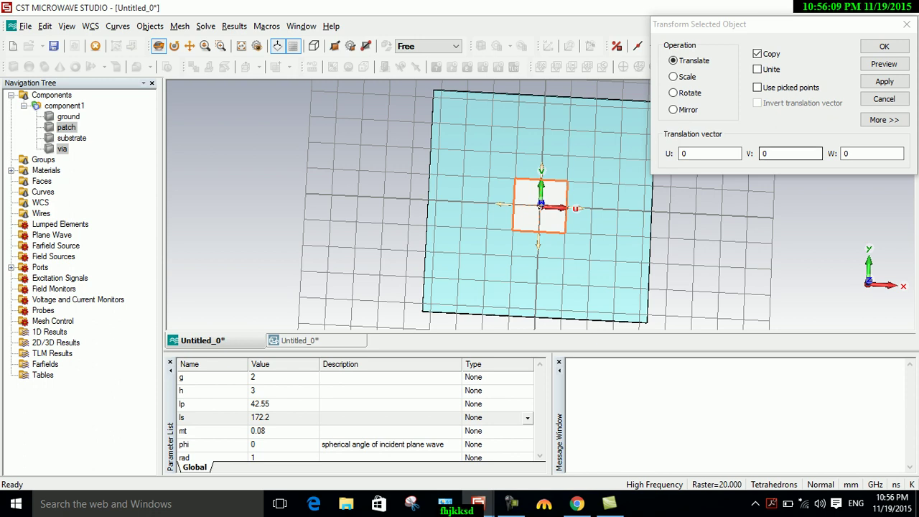
{"action": "double_click", "coordinate": [790, 153]}
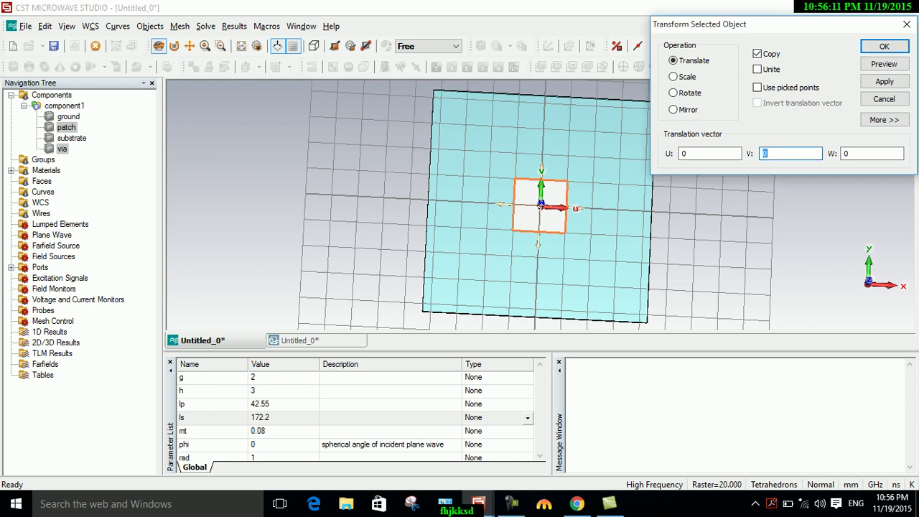
{"action": "type", "text": "ls/2-g"}
{"action": "left_click", "coordinate": [884, 64]}
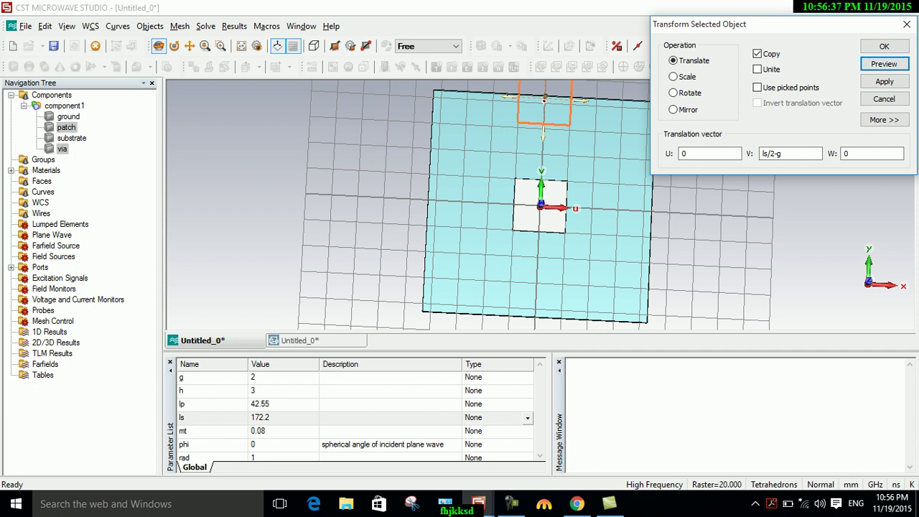
- Set the copy's V shift to ls/2-lp-g and preview its position on the substrate
{"action": "left_click", "coordinate": [776, 153]}
{"action": "key", "text": "BackSpace"}
{"action": "type", "text": "-lp"}
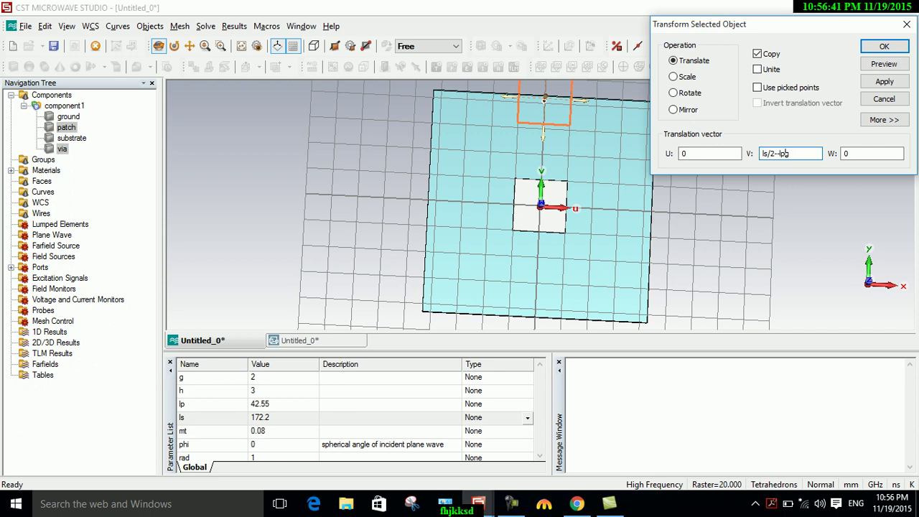
{"action": "type", "text": "-"}
{"action": "left_click", "coordinate": [884, 64]}
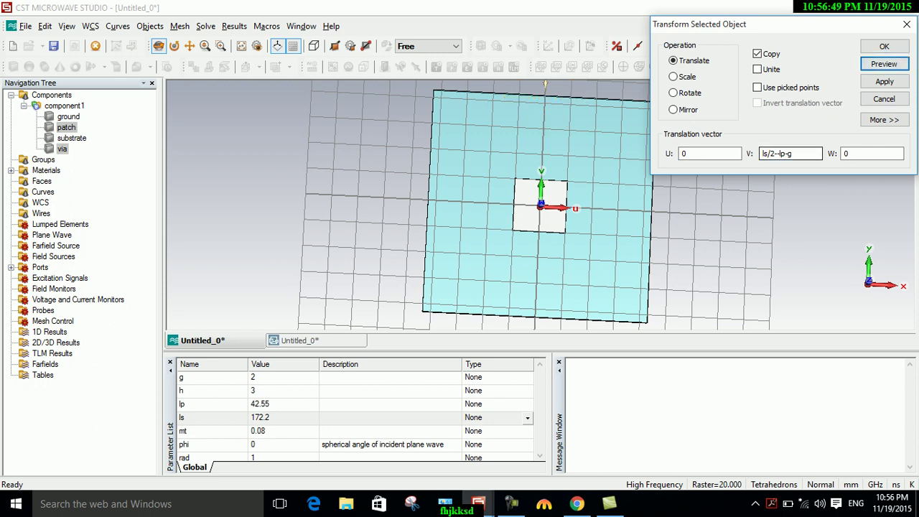
{"action": "left_click", "coordinate": [776, 153]}
{"action": "key", "text": "BackSpace"}
{"action": "key", "text": "BackSpace"}
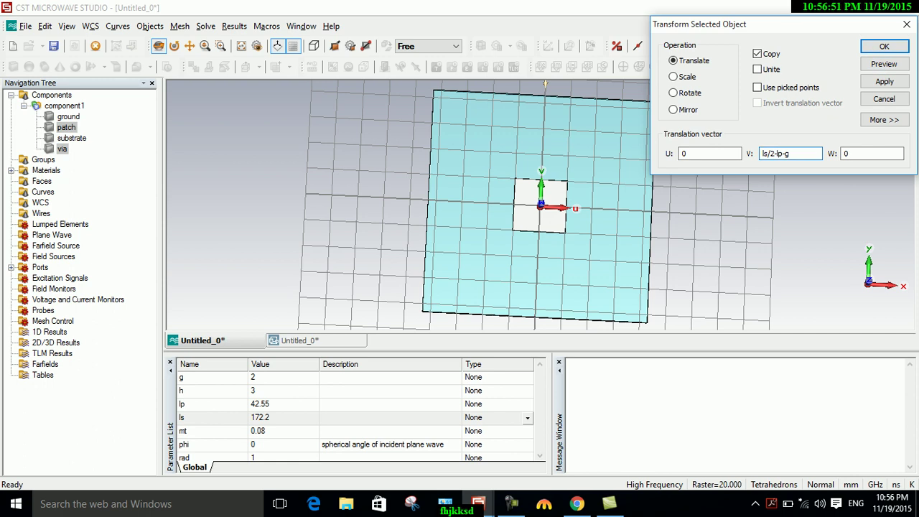
{"action": "left_click", "coordinate": [883, 64]}
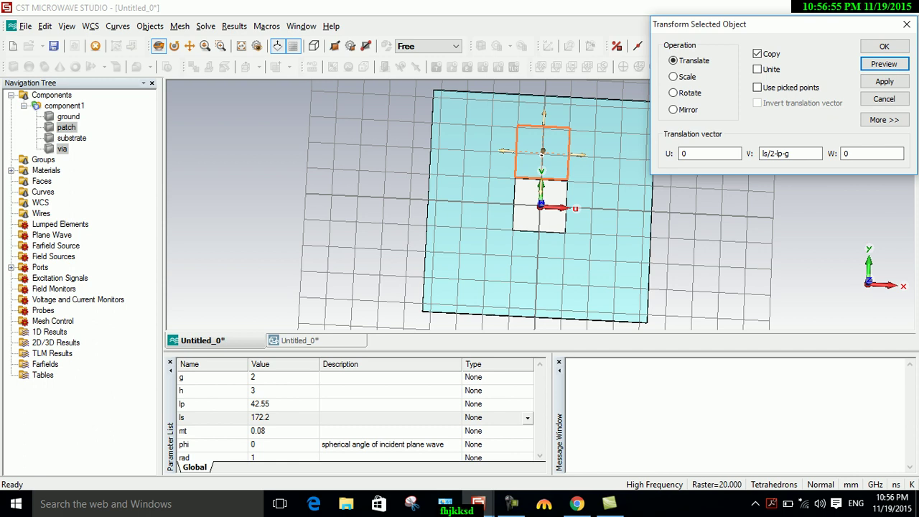
- Set the copy's V shift to ls/2-lp/2-g and preview it
{"action": "left_click", "coordinate": [780, 153]}
{"action": "type", "text": "/2"}
{"action": "left_click", "coordinate": [884, 64]}
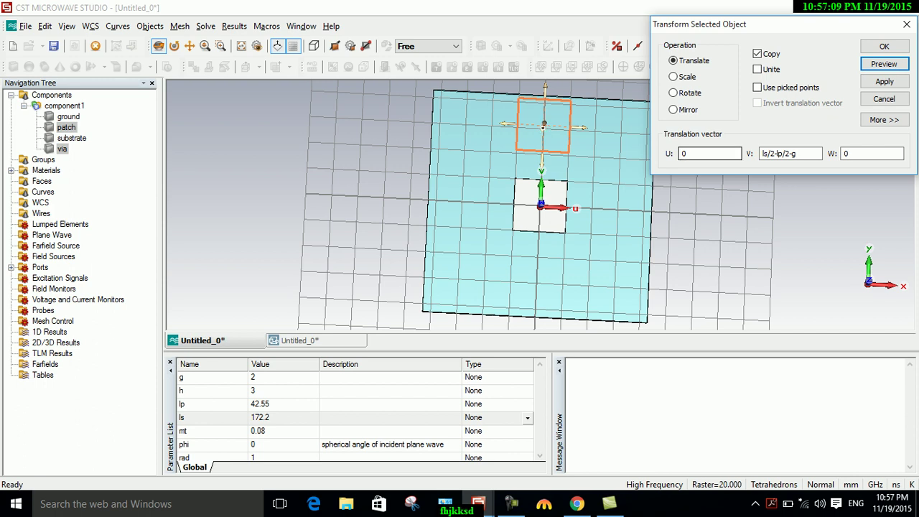
- Set the copy's U shift to -(ls/2-lp/2-g) and preview it in the substrate corner
{"action": "double_click", "coordinate": [684, 153]}
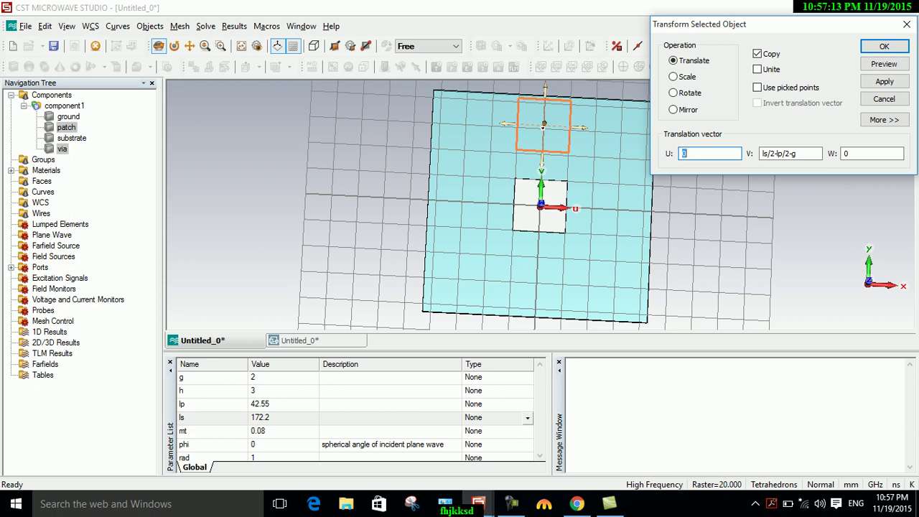
{"action": "type", "text": "-"}
{"action": "type", "text": "("}
{"action": "type", "text": "ls/"}
{"action": "type", "text": "2"}
{"action": "type", "text": "-"}
{"action": "type", "text": "lp"}
{"action": "type", "text": "/2"}
{"action": "type", "text": "og"}
{"action": "key", "text": "BackSpace"}
{"action": "key", "text": "BackSpace"}
{"action": "type", "text": "-g)"}
{"action": "left_click", "coordinate": [883, 64]}
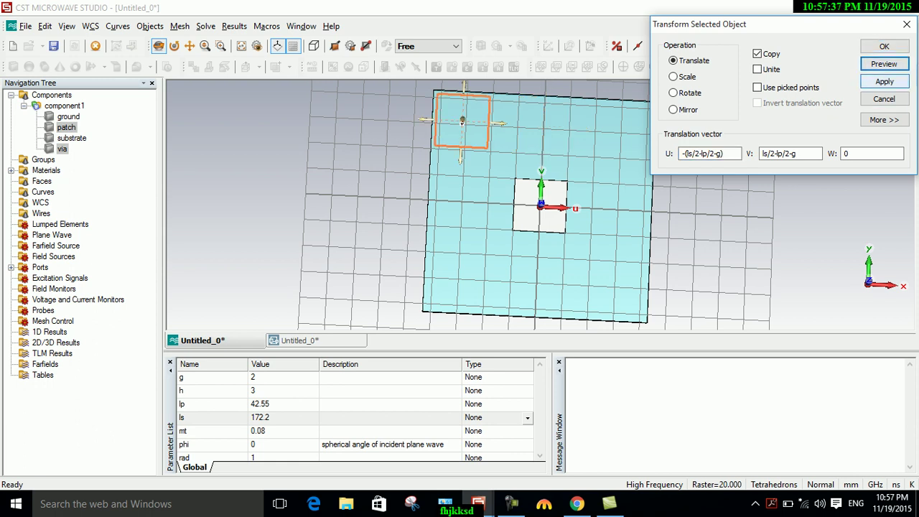
- Apply the translated copy of the patch and via, close the transform, and undo the copy
{"action": "left_click", "coordinate": [883, 81]}
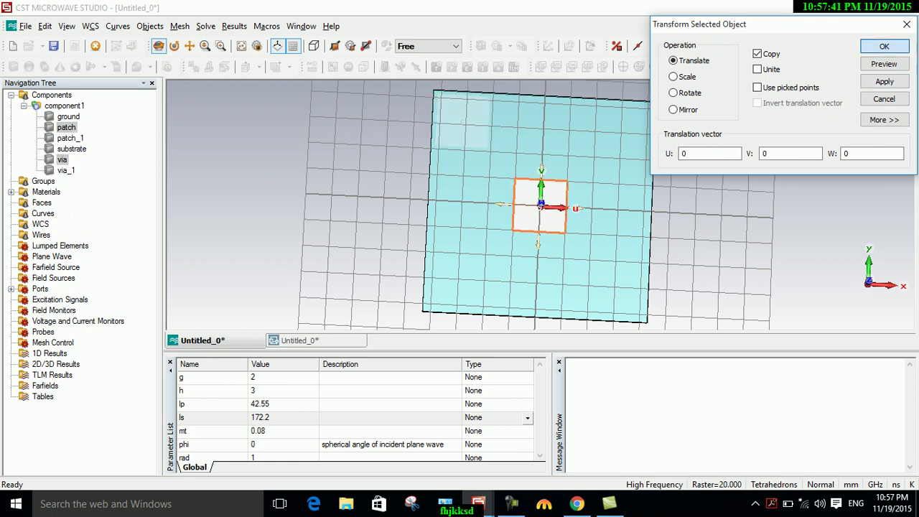
{"action": "left_click", "coordinate": [883, 46]}
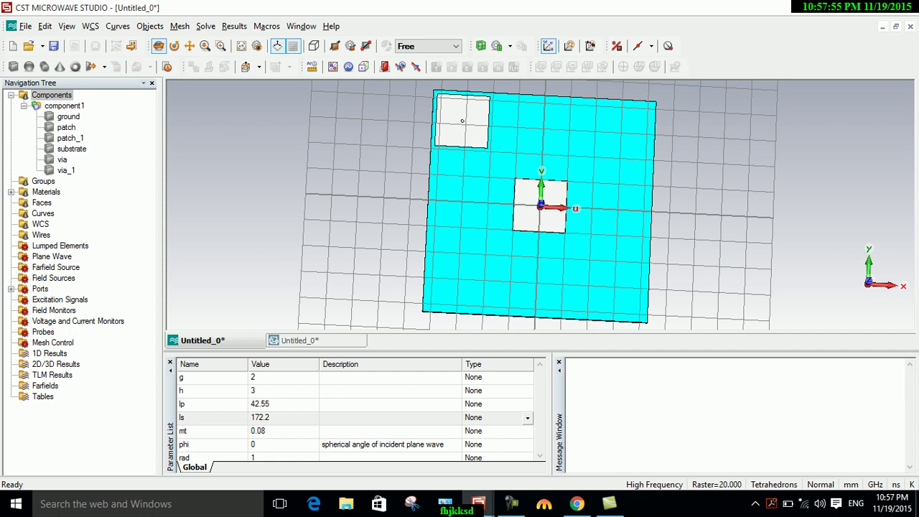
{"action": "key", "text": "ctrl+z"}
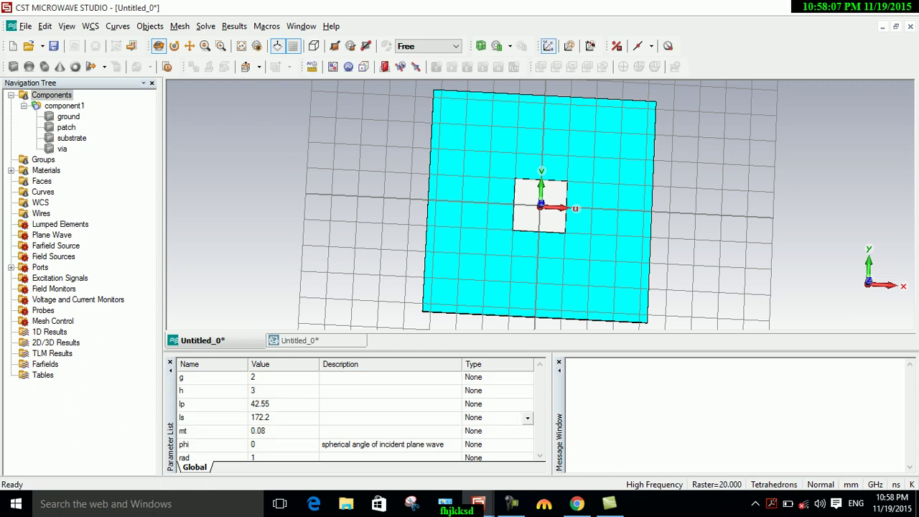
- Start translating the patch and via together without copying, with a V shift of ls/2-lp/2-g
{"action": "left_click", "coordinate": [62, 149]}
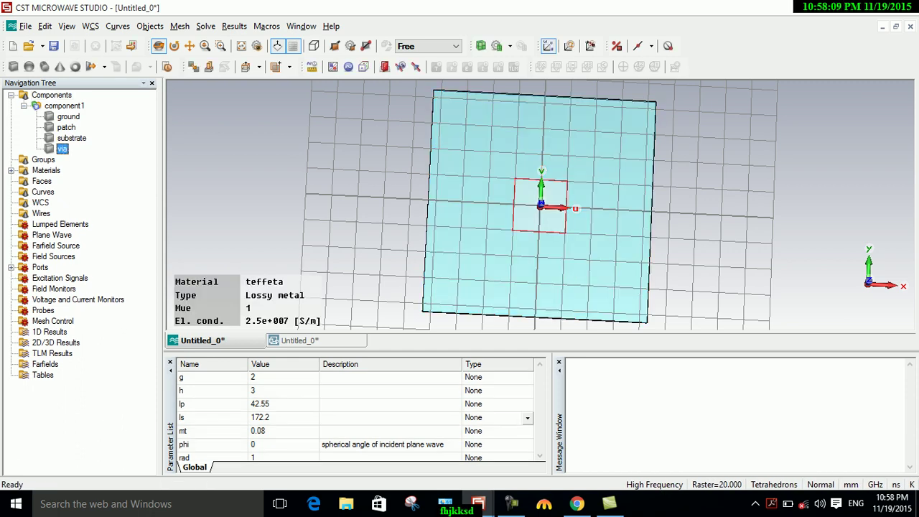
{"action": "left_click", "coordinate": [66, 127], "text": "ctrl"}
{"action": "right_click", "coordinate": [66, 128]}
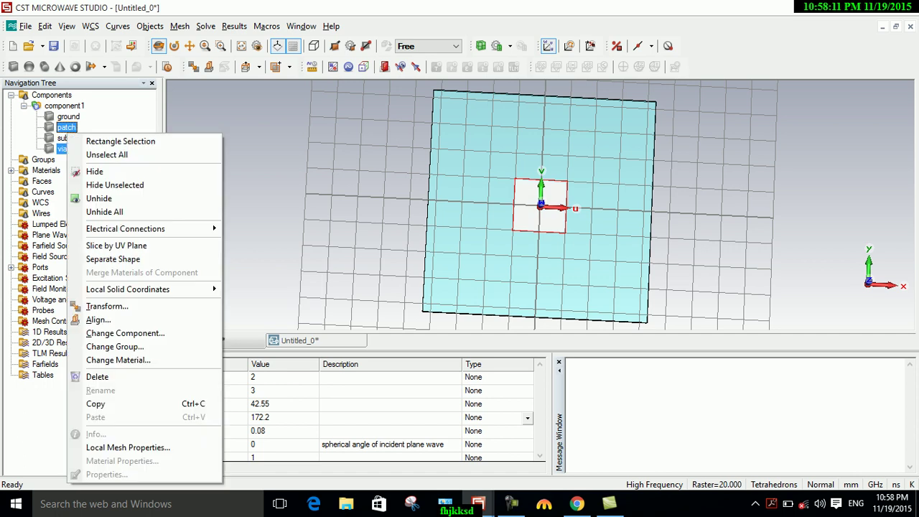
{"action": "left_click", "coordinate": [106, 306]}
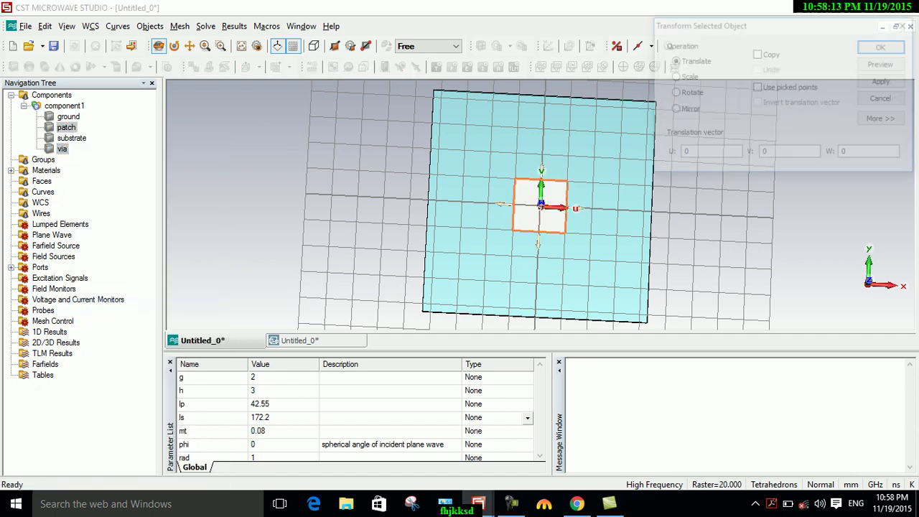
{"action": "key", "text": "Tab"}
{"action": "key", "text": "Tab"}
{"action": "type", "text": "ls"}
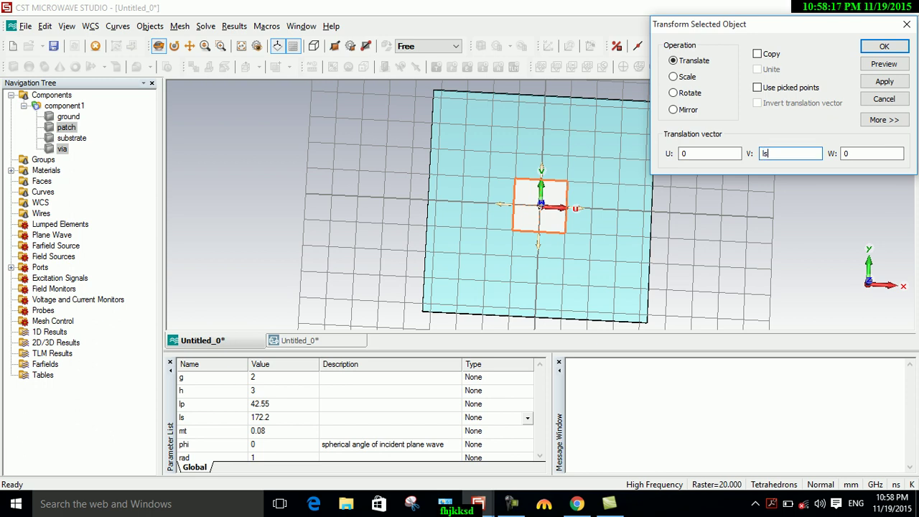
{"action": "type", "text": "/2-lp/2-g"}
- Set the U shift to -(ls/2-lp/2-g), preview it, and move the patch and via into the substrate corner
{"action": "key", "text": "shift+Tab"}
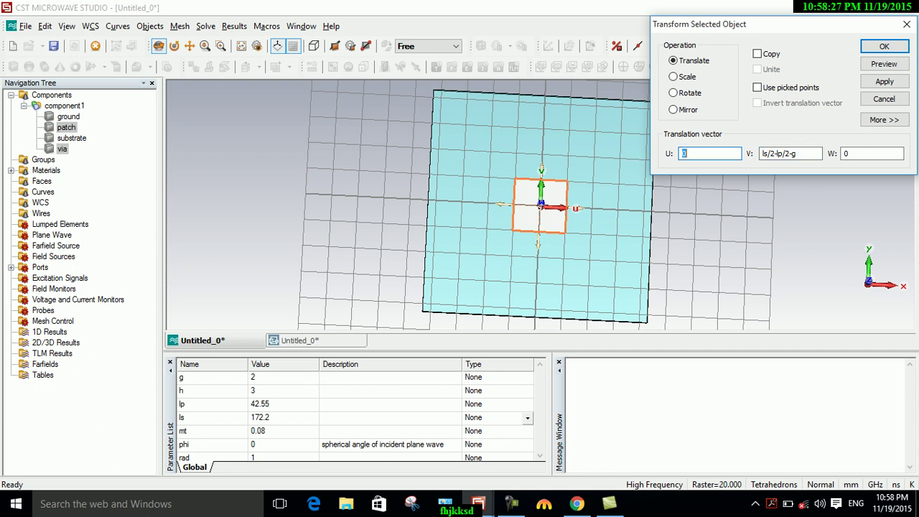
{"action": "type", "text": "-(ls/2-lp/2-g)"}
{"action": "left_click", "coordinate": [884, 64]}
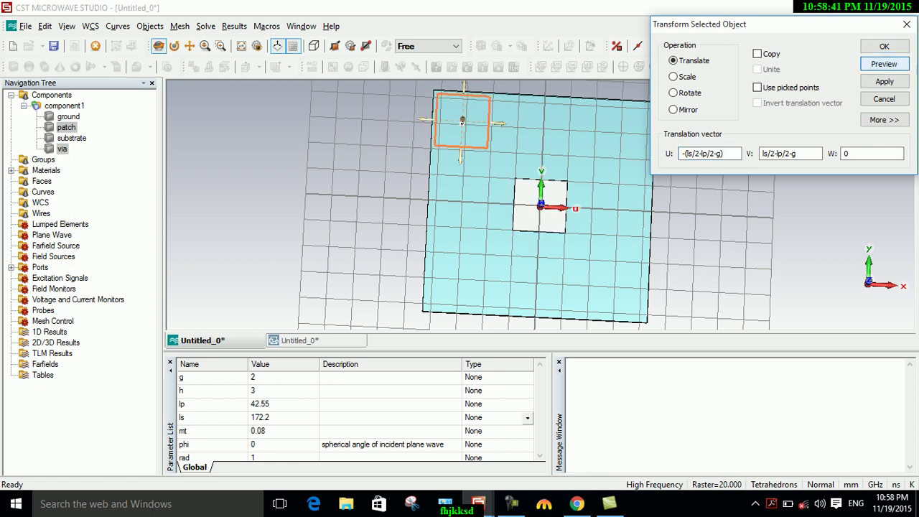
{"action": "left_click", "coordinate": [883, 46]}
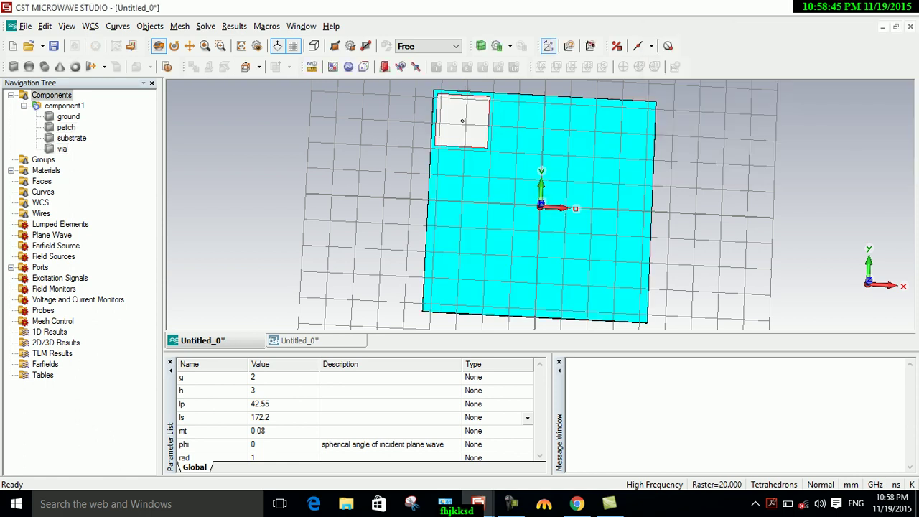
- Start a translated copy of the corner patch and its via together
{"action": "left_click", "coordinate": [462, 120]}
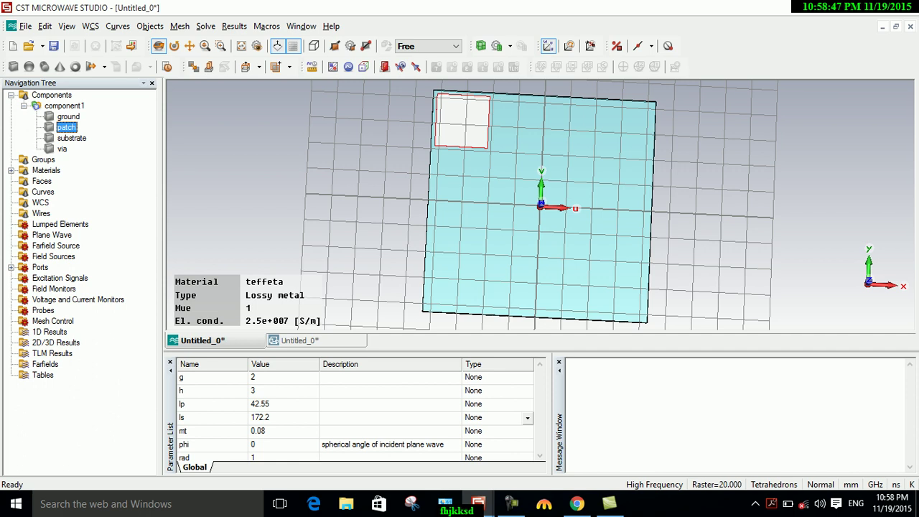
{"action": "left_click", "coordinate": [61, 148], "text": "ctrl"}
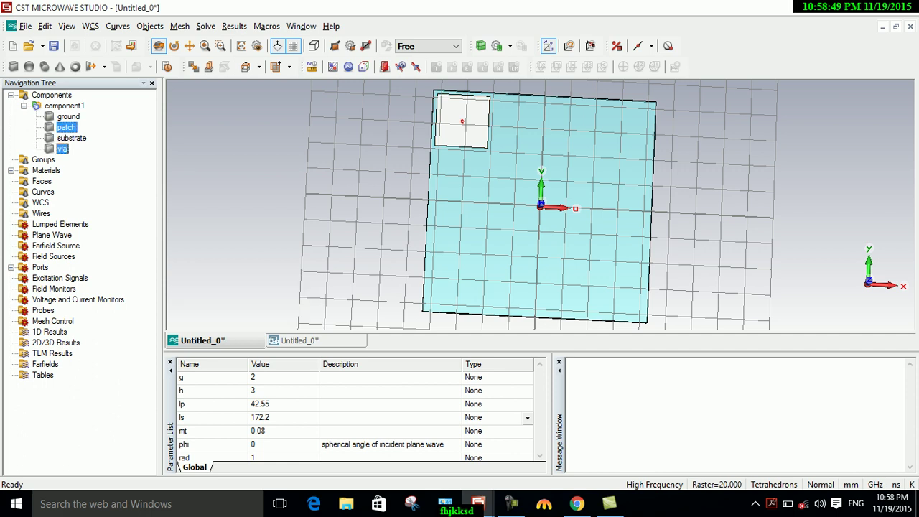
{"action": "right_click", "coordinate": [61, 149]}
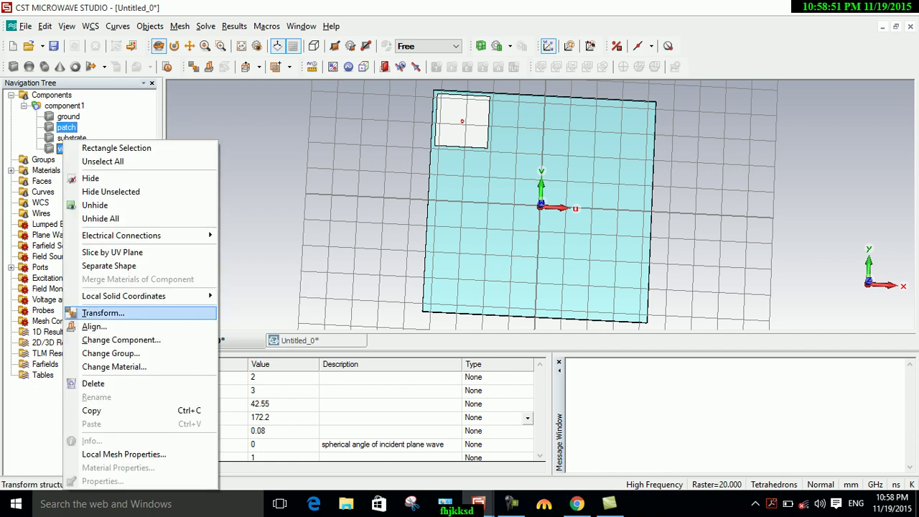
{"action": "left_click", "coordinate": [103, 312]}
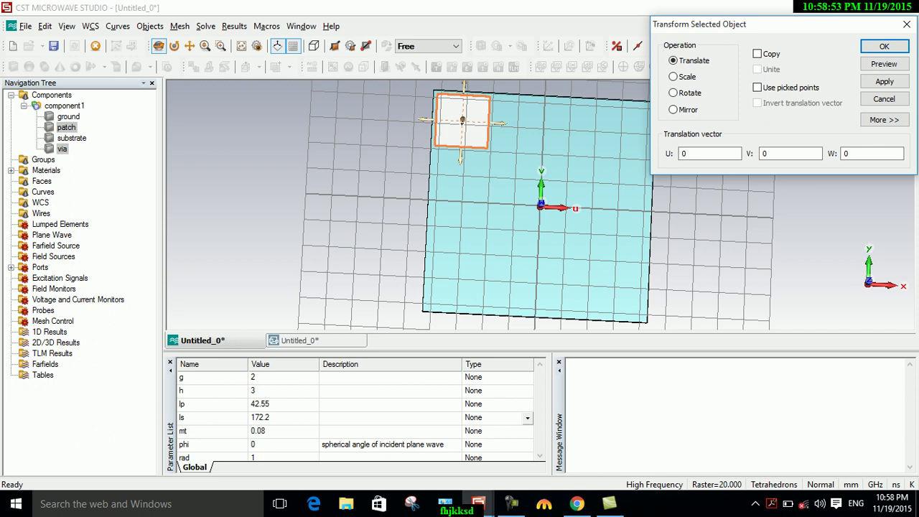
{"action": "left_click", "coordinate": [757, 54]}
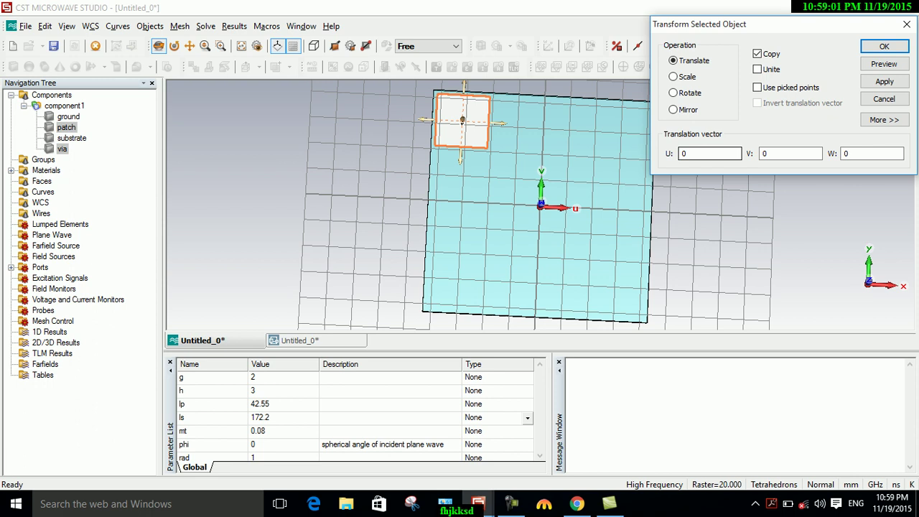
- Try U shifts of lp-g and lp/2-g for the copy and preview each
{"action": "double_click", "coordinate": [684, 153]}
{"action": "type", "text": "ls"}
{"action": "type", "text": "p"}
{"action": "type", "text": "-g"}
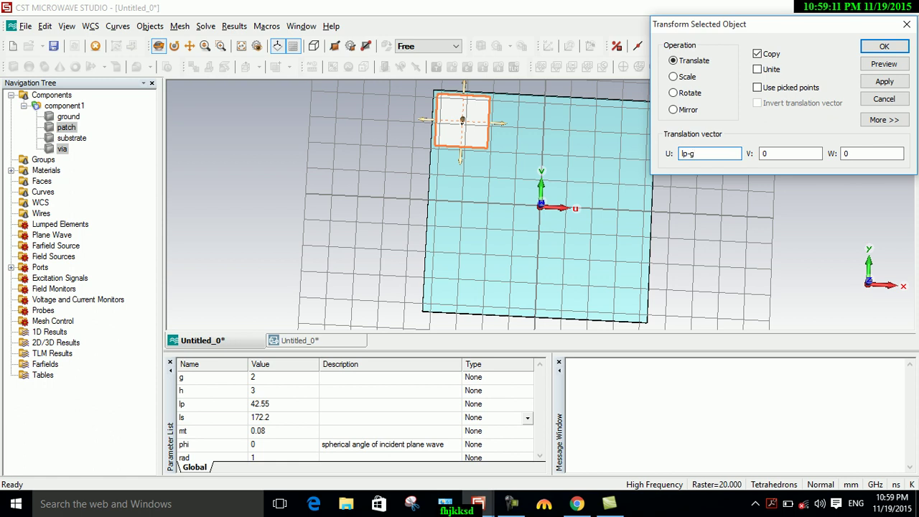
{"action": "left_click", "coordinate": [884, 64]}
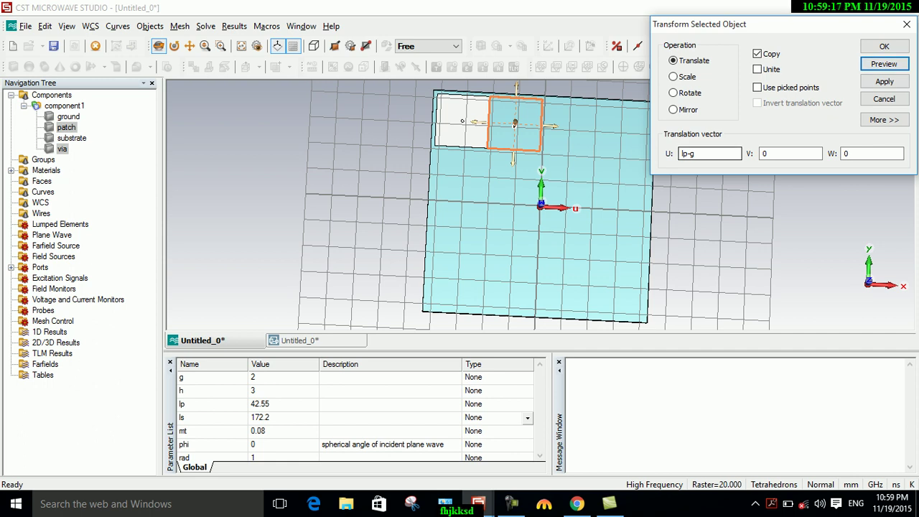
{"action": "left_click", "coordinate": [687, 153]}
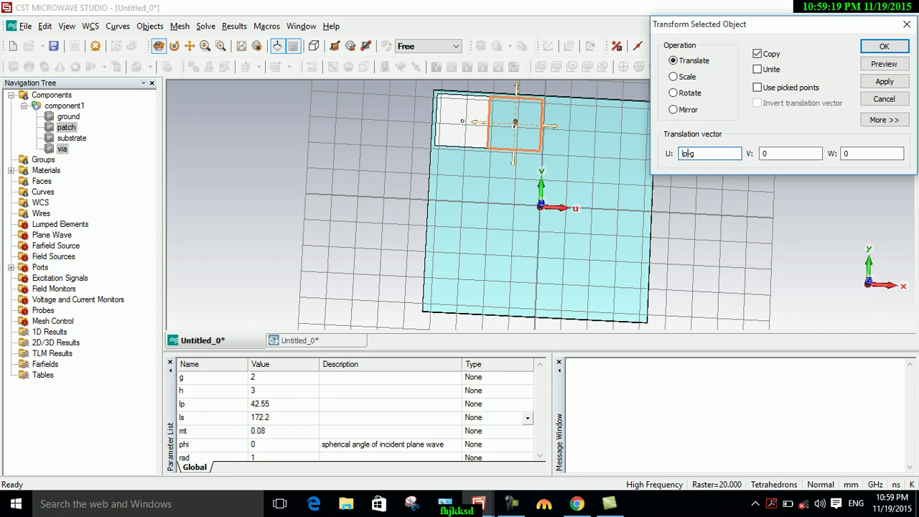
{"action": "type", "text": "/2"}
{"action": "left_click", "coordinate": [884, 63]}
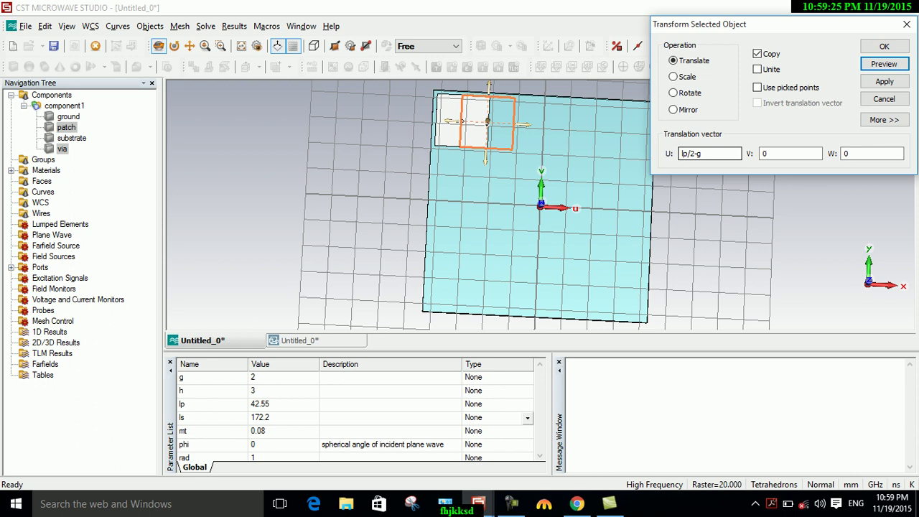
- Set the copy's U shift to lp+g, preview it, and apply the second patch and via
{"action": "left_click", "coordinate": [698, 153]}
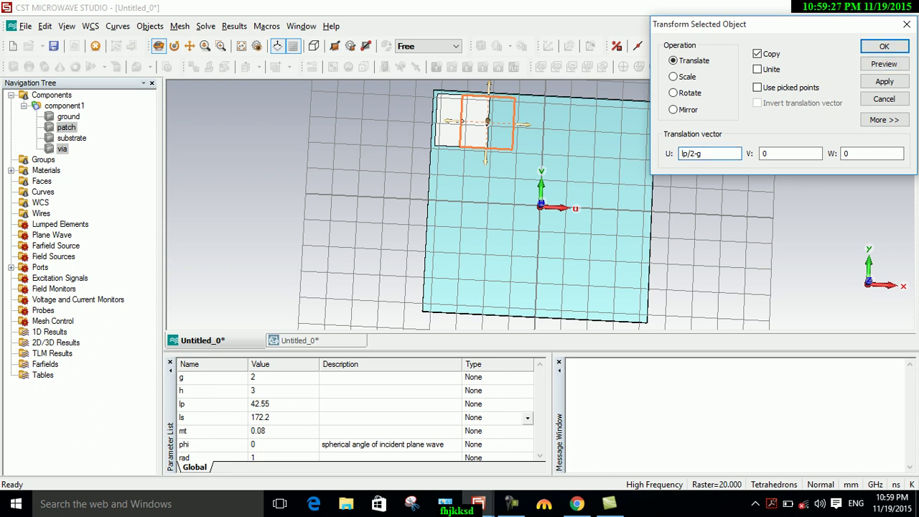
{"action": "key", "text": "BackSpace"}
{"action": "key", "text": "BackSpace"}
{"action": "key", "text": "Delete"}
{"action": "type", "text": "+"}
{"action": "left_click", "coordinate": [884, 64]}
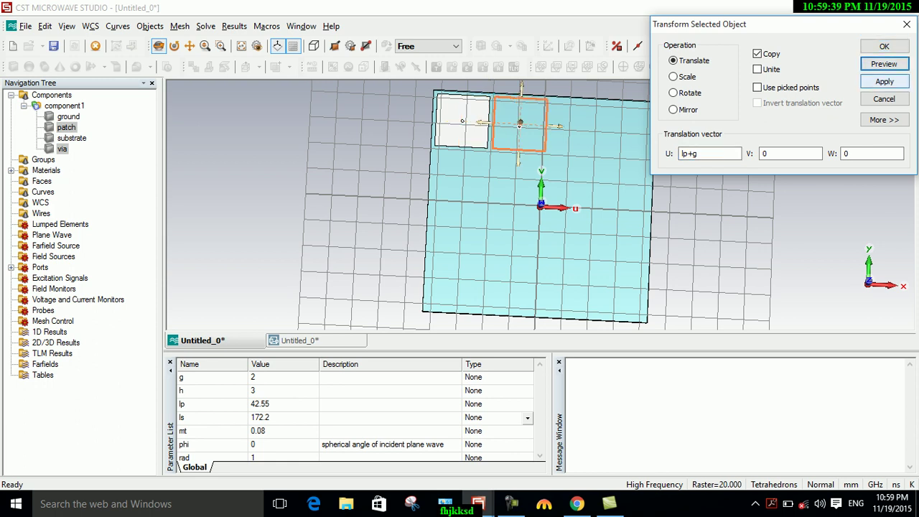
{"action": "left_click", "coordinate": [884, 81]}
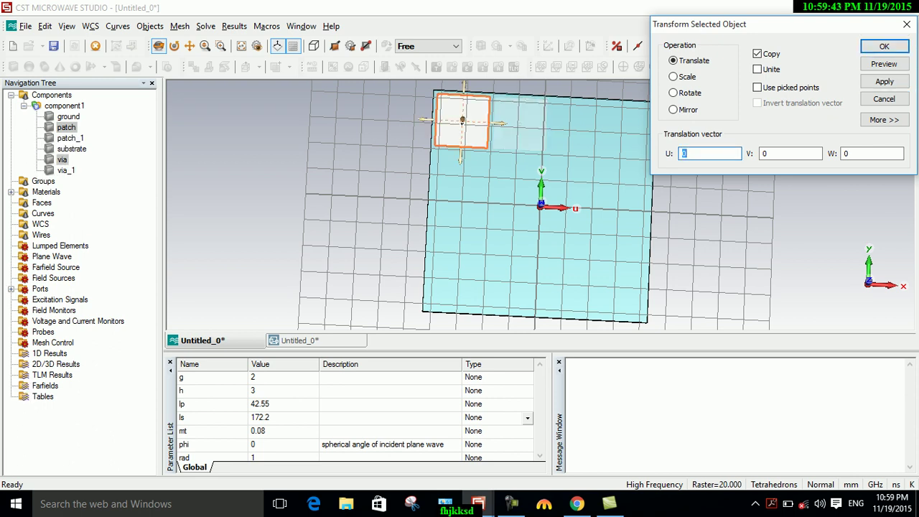
- Set the U shift to 2*(lp+g), preview it, and apply the third patch and via
{"action": "type", "text": "2"}
{"action": "type", "text": "*("}
{"action": "type", "text": "0"}
{"action": "type", "text": "lp"}
{"action": "type", "text": "+g"}
{"action": "left_click", "coordinate": [711, 152]}
{"action": "key", "text": "shift+Home"}
{"action": "key", "text": "End"}
{"action": "left_click", "coordinate": [884, 63]}
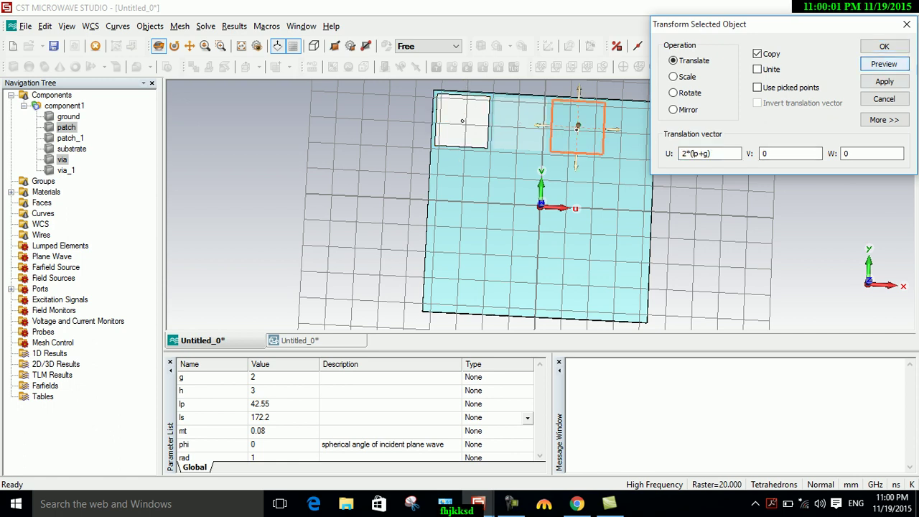
{"action": "left_click", "coordinate": [883, 81]}
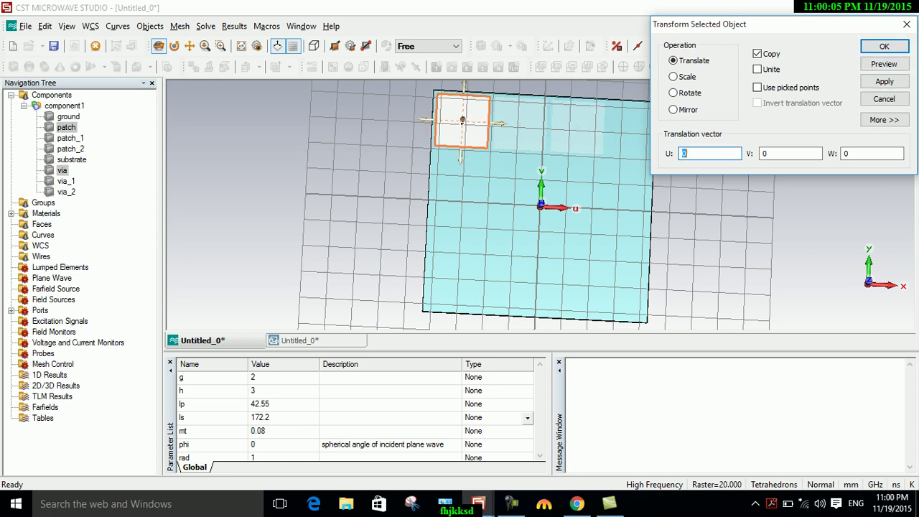
- Copy the patch and via with a U shift of 3*(lp+g) to complete the four-element row
{"action": "type", "text": "2*(lp+g)"}
{"action": "left_click", "coordinate": [686, 153]}
{"action": "key", "text": "BackSpace"}
{"action": "type", "text": "3"}
{"action": "left_click", "coordinate": [883, 64]}
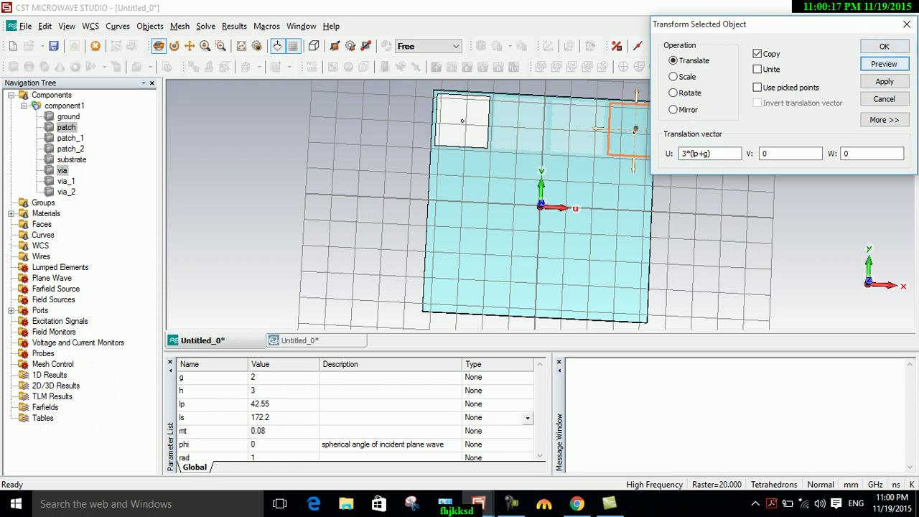
{"action": "left_click", "coordinate": [883, 46]}
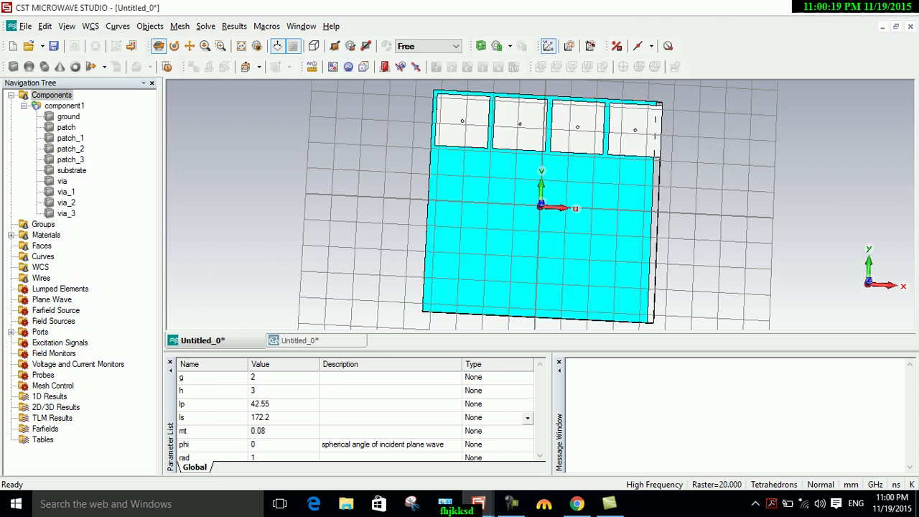
- Set the parameter ls to 174.2 and update the parametric model
{"action": "left_click_drag", "start_coordinate": [618, 270], "coordinate": [618, 270]}
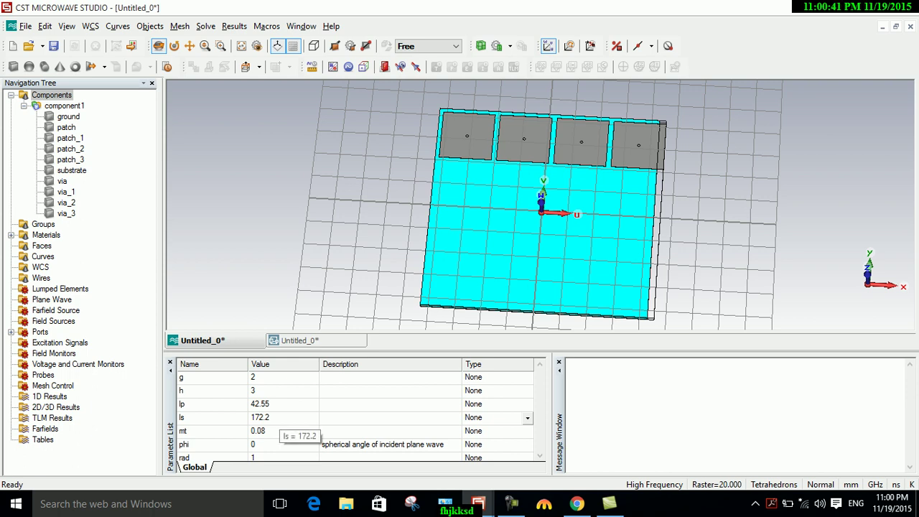
{"action": "left_click", "coordinate": [262, 417]}
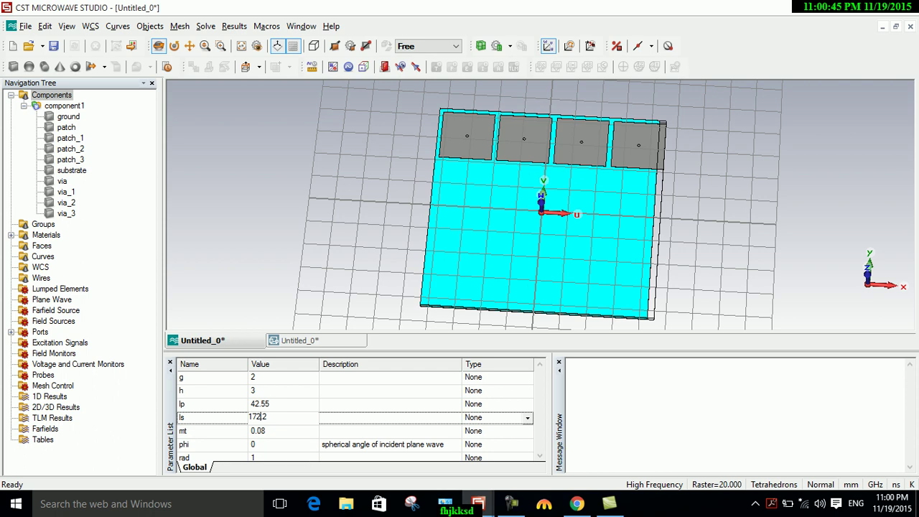
{"action": "key", "text": "BackSpace"}
{"action": "type", "text": "4"}
{"action": "key", "text": "Return"}
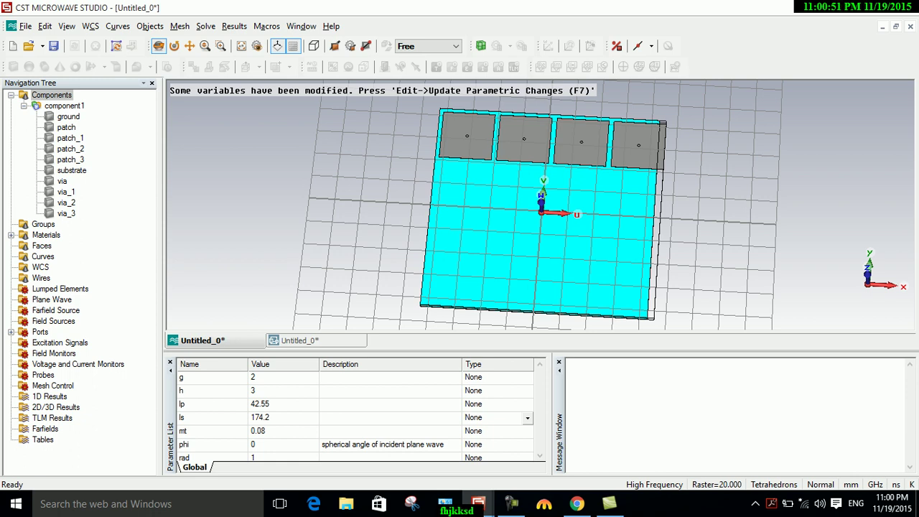
{"action": "key", "text": "F7"}
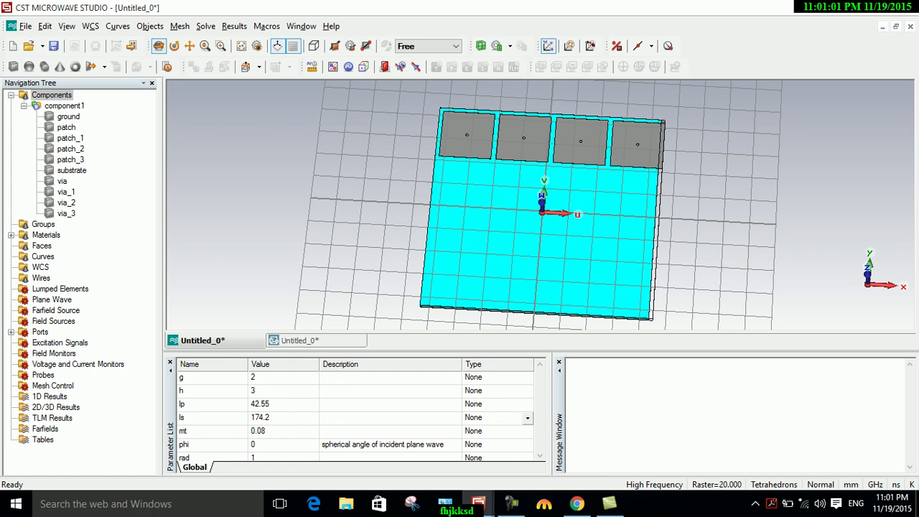
{"action": "left_click", "coordinate": [511, 503]}
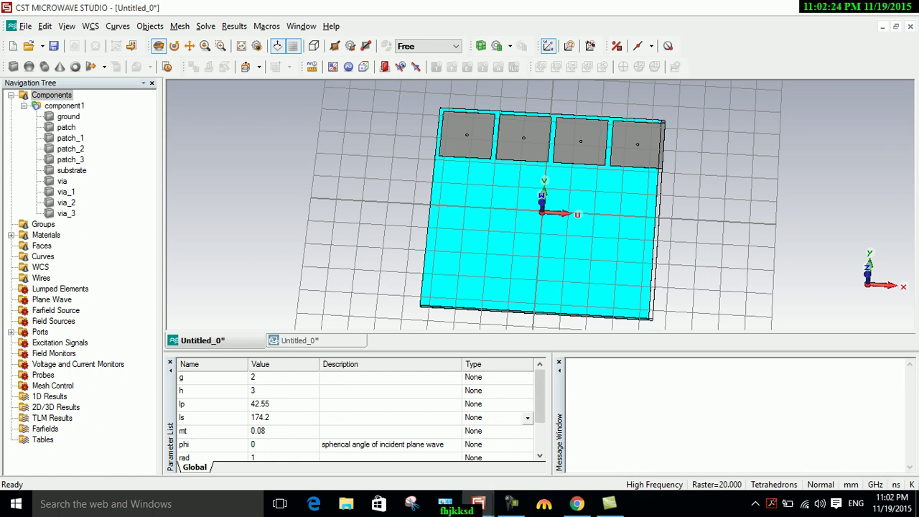
{"action": "left_click", "coordinate": [511, 503]}
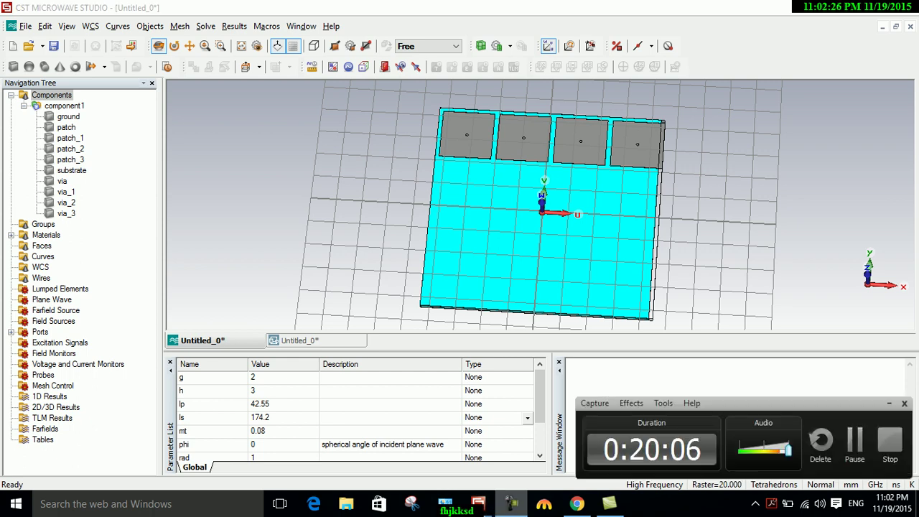
{"action": "left_click", "coordinate": [511, 503]}
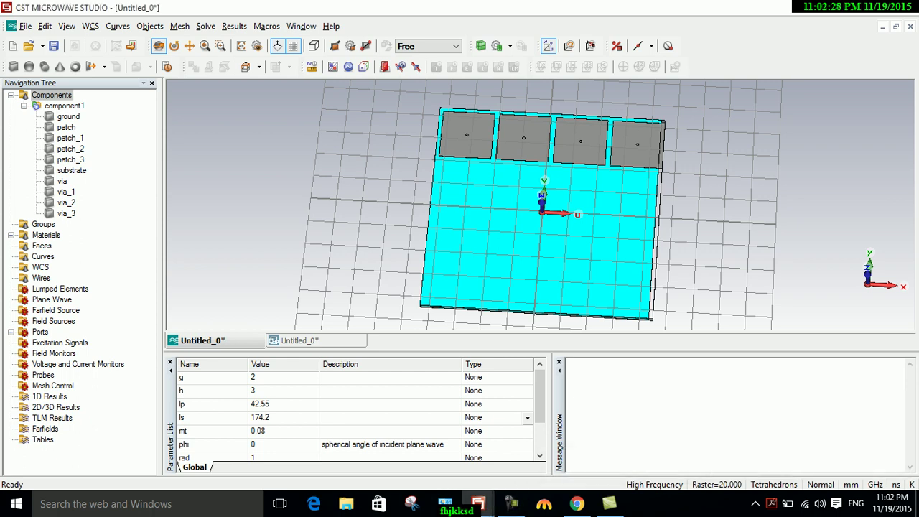
- Restore the parameter ls to 172.2
{"action": "left_click", "coordinate": [260, 419]}
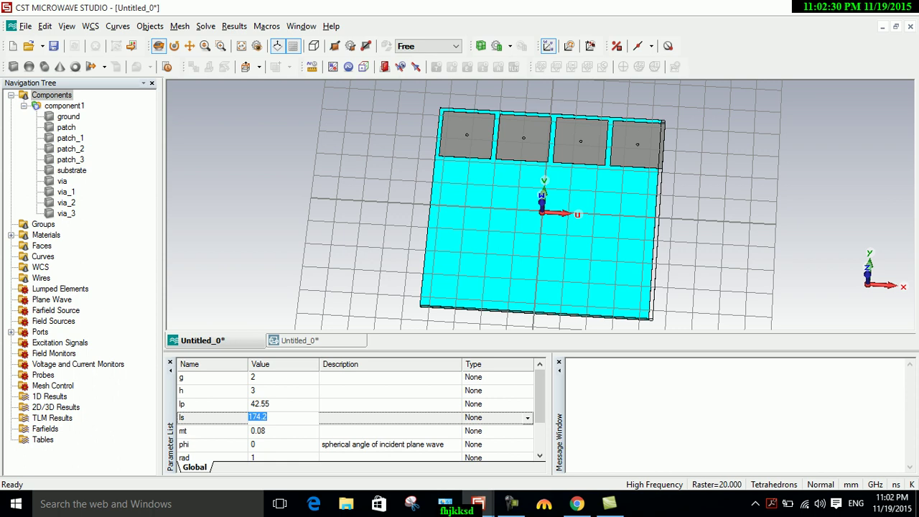
{"action": "left_click", "coordinate": [261, 417]}
{"action": "key", "text": "BackSpace"}
{"action": "type", "text": "2"}
- Set the patch length parameter lp to 40.55 and update the parametric model
{"action": "left_click", "coordinate": [259, 403]}
{"action": "left_click", "coordinate": [259, 403]}
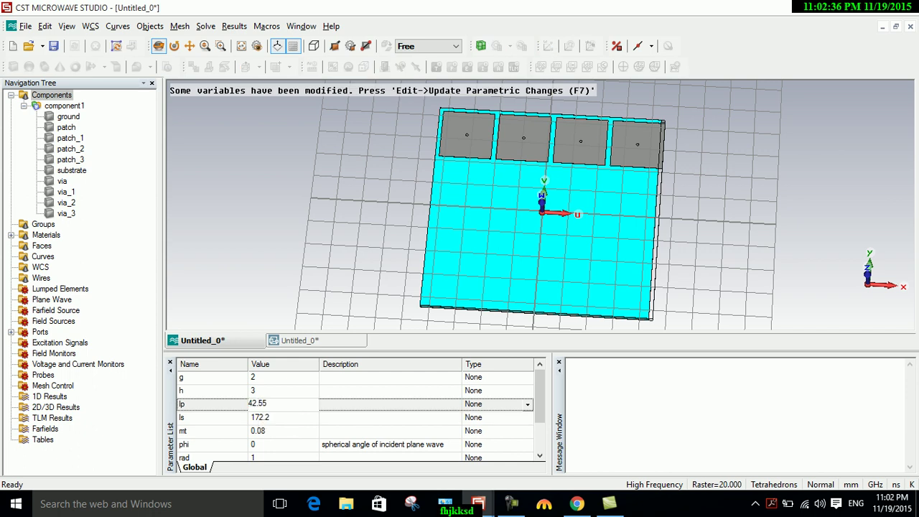
{"action": "key", "text": "Left"}
{"action": "key", "text": "Left"}
{"action": "key", "text": "BackSpace"}
{"action": "type", "text": "0"}
{"action": "key", "text": "Return"}
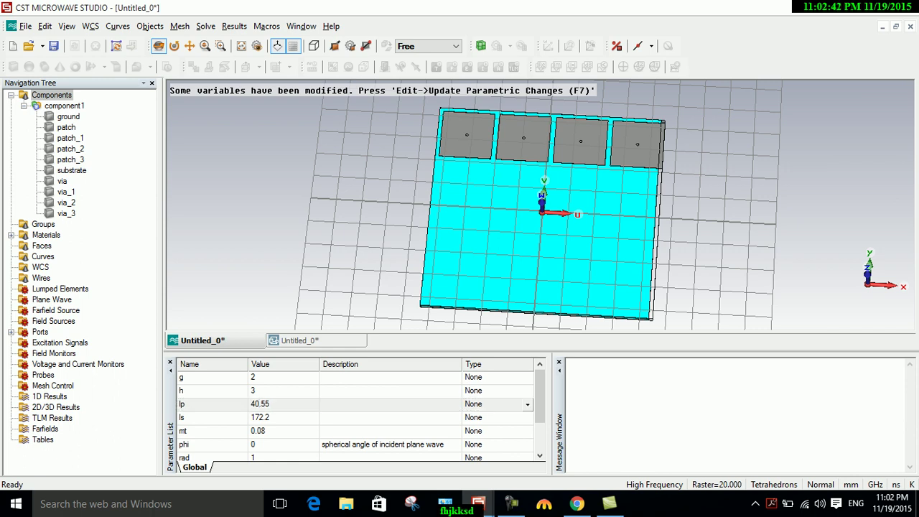
{"action": "key", "text": "F7"}
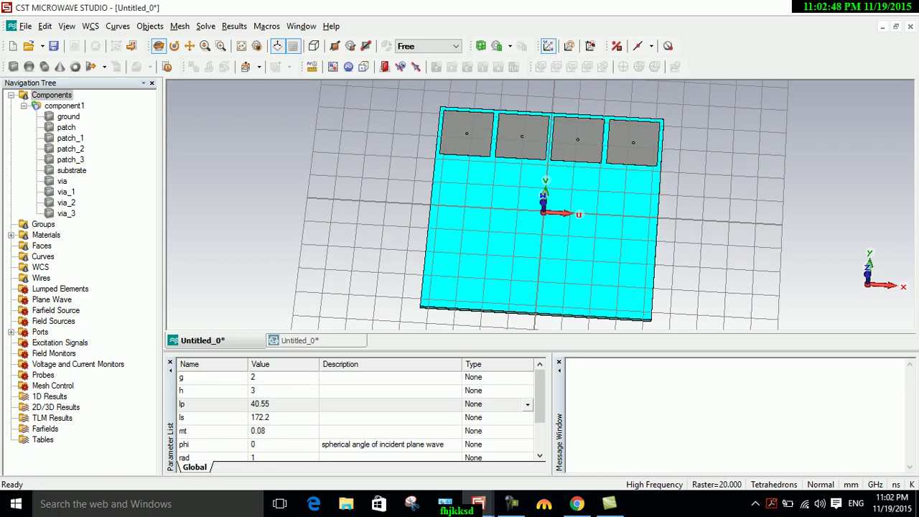
- Select all four patches and all four vias and start transforming them together with a translation
{"action": "left_click", "coordinate": [522, 137]}
{"action": "double_click", "coordinate": [466, 133]}
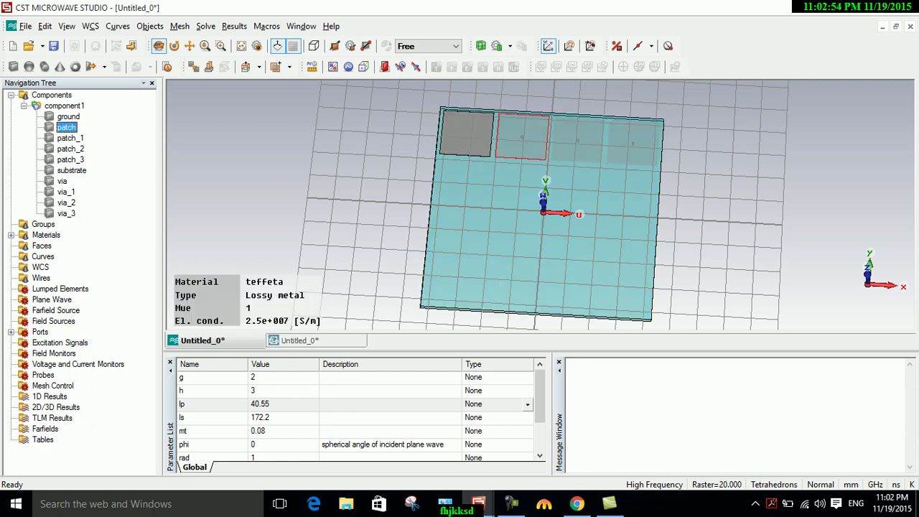
{"action": "key", "text": "shift+Down"}
{"action": "key", "text": "shift+Down"}
{"action": "key", "text": "shift+Down"}
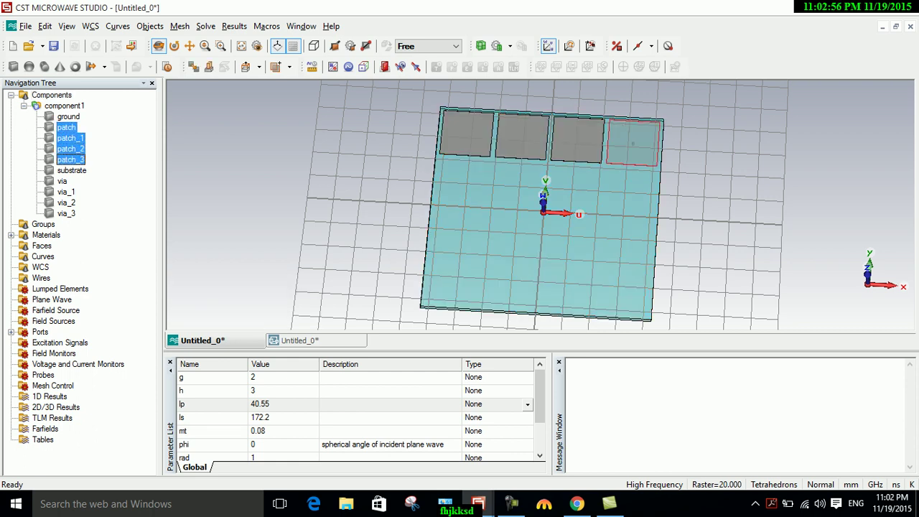
{"action": "left_click", "coordinate": [62, 180], "text": "ctrl"}
{"action": "key", "text": "shift+Down"}
{"action": "key", "text": "shift+Down"}
{"action": "key", "text": "shift+Down"}
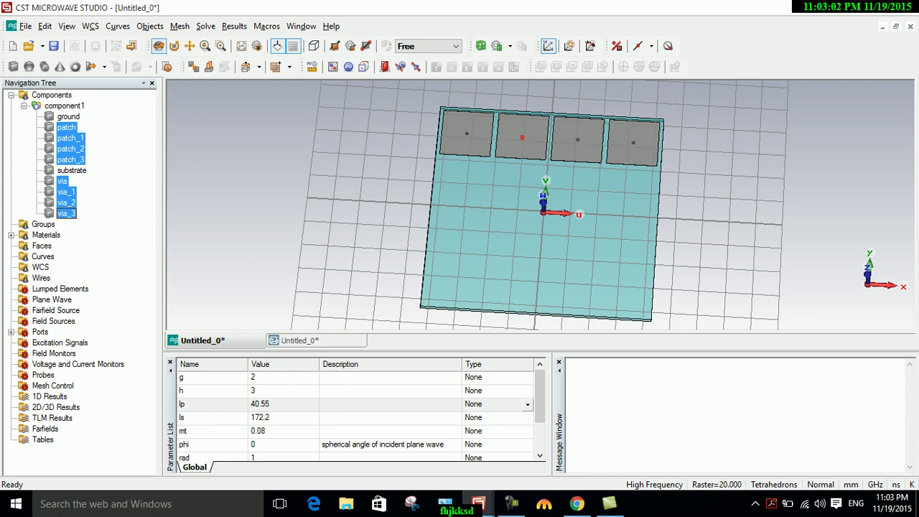
{"action": "right_click", "coordinate": [79, 142]}
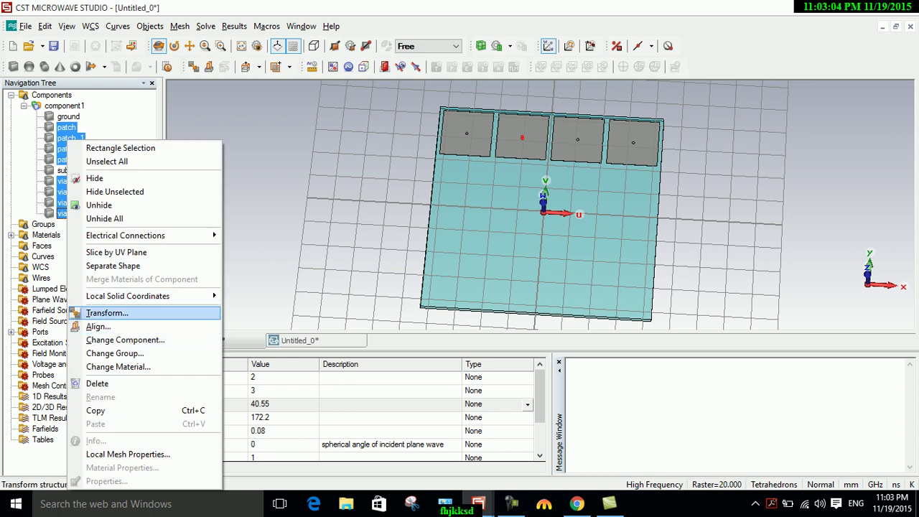
{"action": "left_click", "coordinate": [108, 313]}
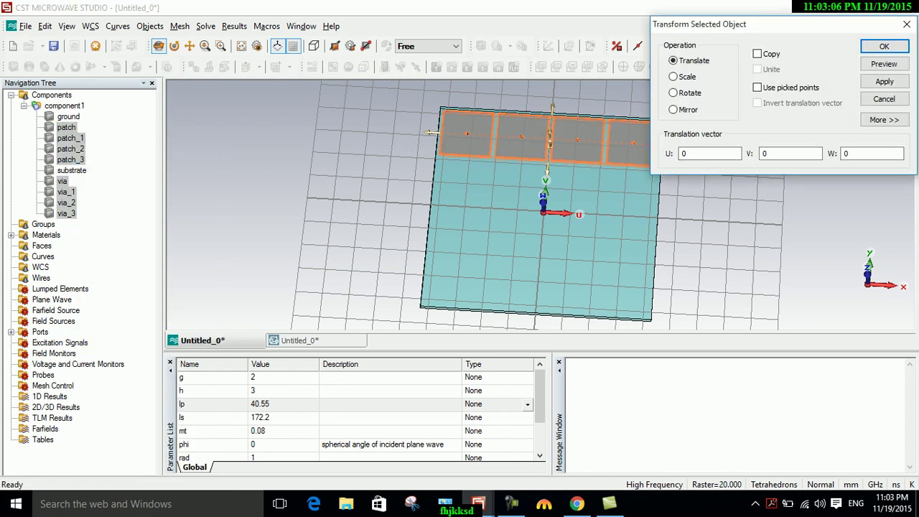
- Set the V shift to -(lp+g), enable copying, and preview the second row of patches and vias
{"action": "left_click", "coordinate": [790, 153]}
{"action": "key", "text": "BackSpace"}
{"action": "type", "text": "-"}
{"action": "type", "text": "("}
{"action": "type", "text": "ls/2"}
{"action": "key", "text": "BackSpace"}
{"action": "key", "text": "BackSpace"}
{"action": "key", "text": "BackSpace"}
{"action": "type", "text": "p"}
{"action": "type", "text": "/2"}
{"action": "key", "text": "BackSpace"}
{"action": "key", "text": "BackSpace"}
{"action": "type", "text": "+g"}
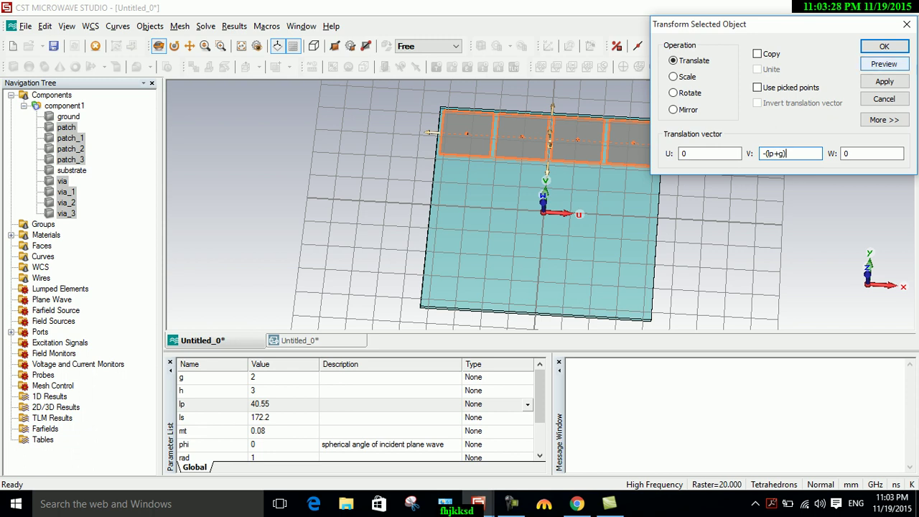
{"action": "left_click", "coordinate": [757, 54]}
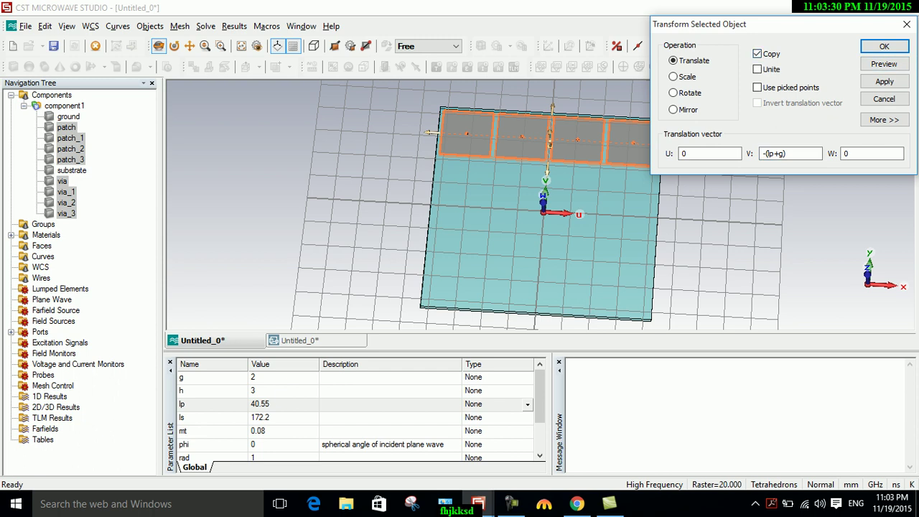
{"action": "left_click", "coordinate": [884, 64]}
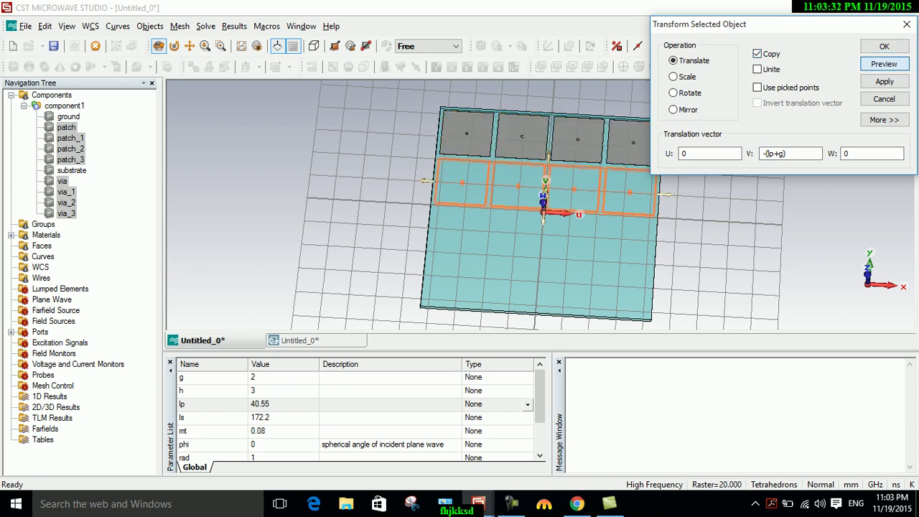
- Apply the second-row copy, and copy the four patches and vias again with a V shift of -2*(lp+g) for the third row
{"action": "left_click", "coordinate": [883, 81]}
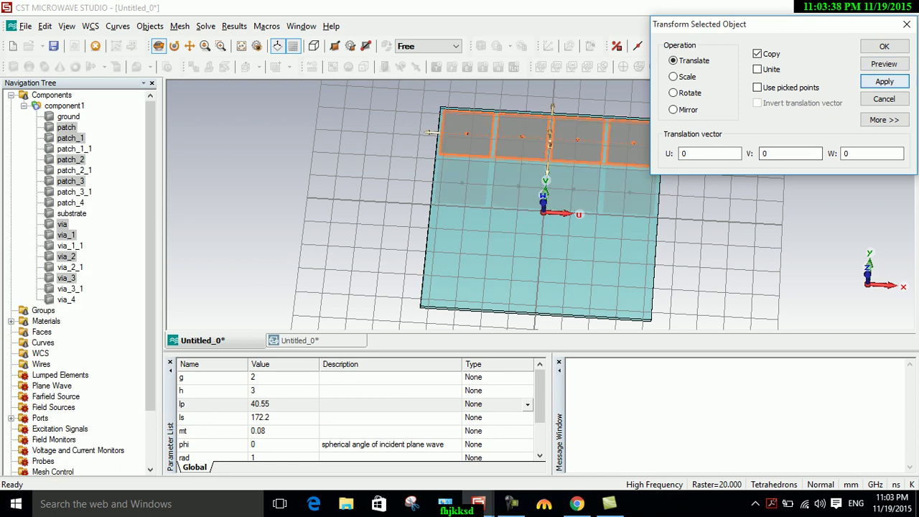
{"action": "left_click", "coordinate": [789, 153]}
{"action": "key", "text": "BackSpace"}
{"action": "type", "text": "-2*()"}
{"action": "key", "text": "Left"}
{"action": "type", "text": "lp+g"}
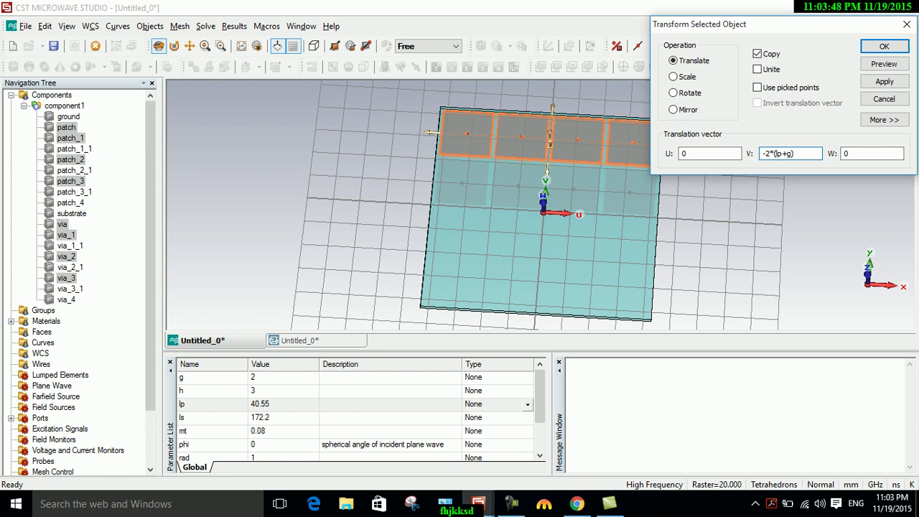
{"action": "left_click_drag", "start_coordinate": [794, 153], "coordinate": [762, 153]}
{"action": "left_click", "coordinate": [884, 64]}
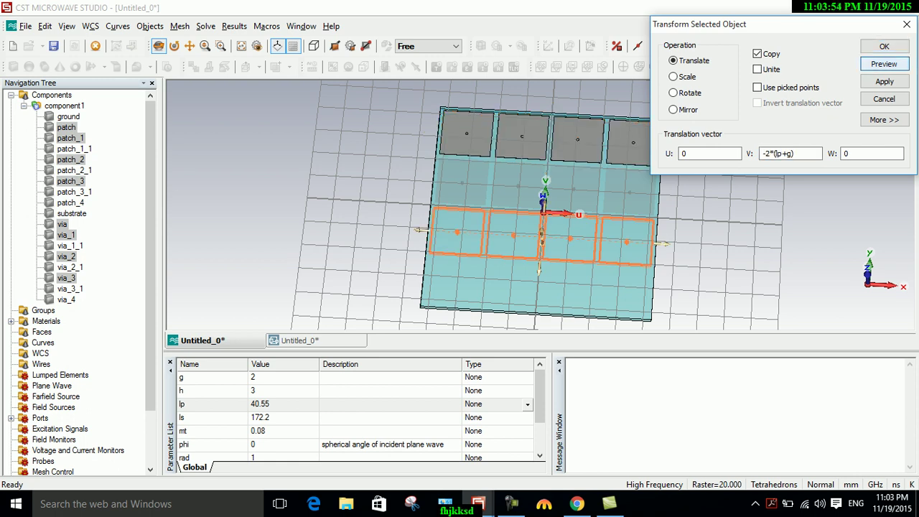
{"action": "left_click", "coordinate": [884, 81]}
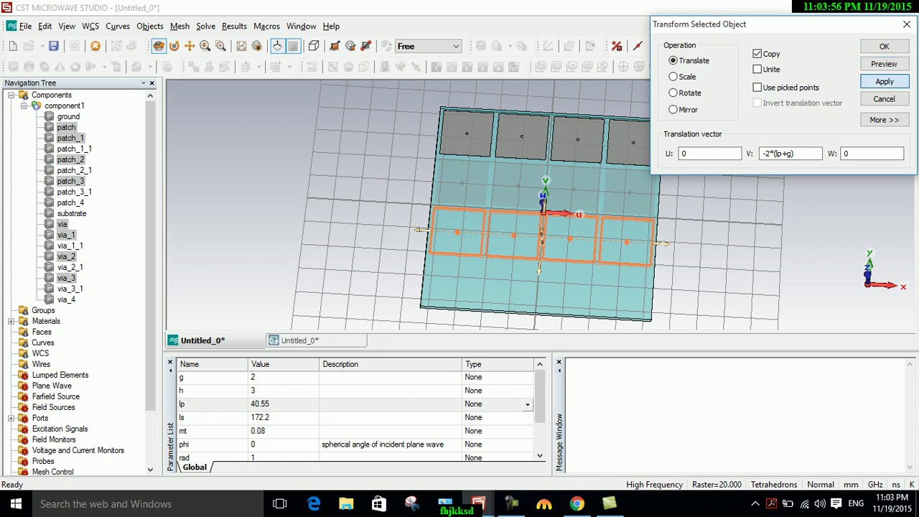
- Reselect the original four patches (patch, patch_1 to patch_3) and their four vias (via, via_1 to via_3) for the transform
{"action": "left_click", "coordinate": [66, 127]}
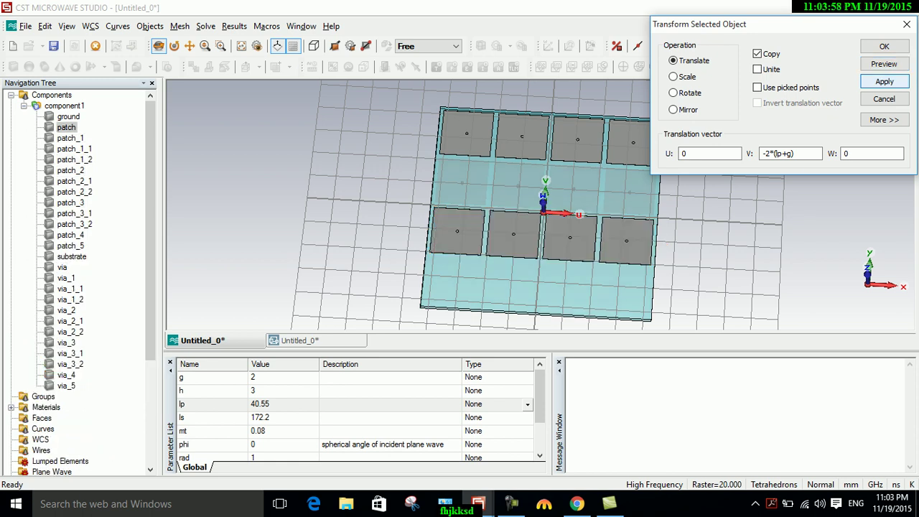
{"action": "left_click", "coordinate": [70, 137], "text": "ctrl"}
{"action": "left_click", "coordinate": [71, 170], "text": "ctrl"}
{"action": "left_click", "coordinate": [70, 202], "text": "ctrl"}
{"action": "left_click", "coordinate": [62, 267], "text": "ctrl"}
{"action": "left_click", "coordinate": [66, 278], "text": "ctrl"}
{"action": "left_click", "coordinate": [66, 310], "text": "ctrl"}
{"action": "left_click", "coordinate": [66, 343], "text": "ctrl"}
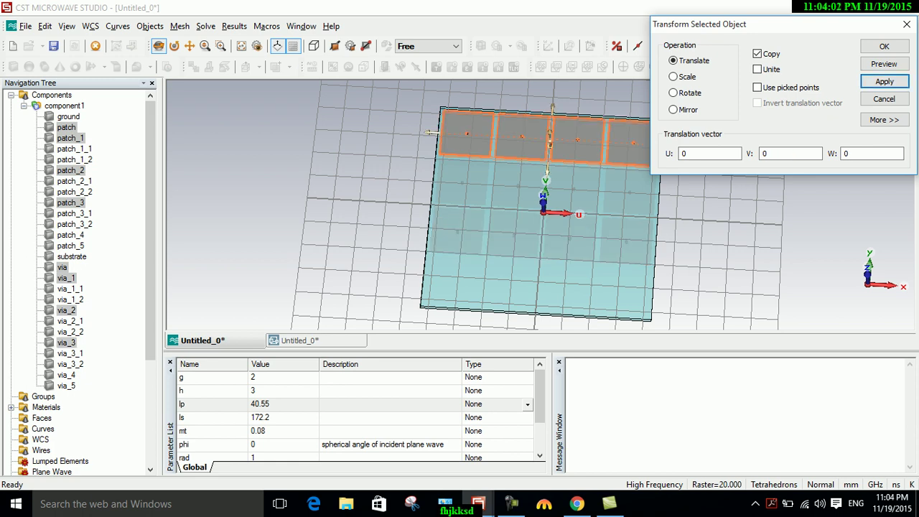
- Copy the selected patches and vias with a V shift of -3*(lp+g) as the fourth row and finish the transform
{"action": "double_click", "coordinate": [765, 153]}
{"action": "type", "text": "-2*(lp+g)"}
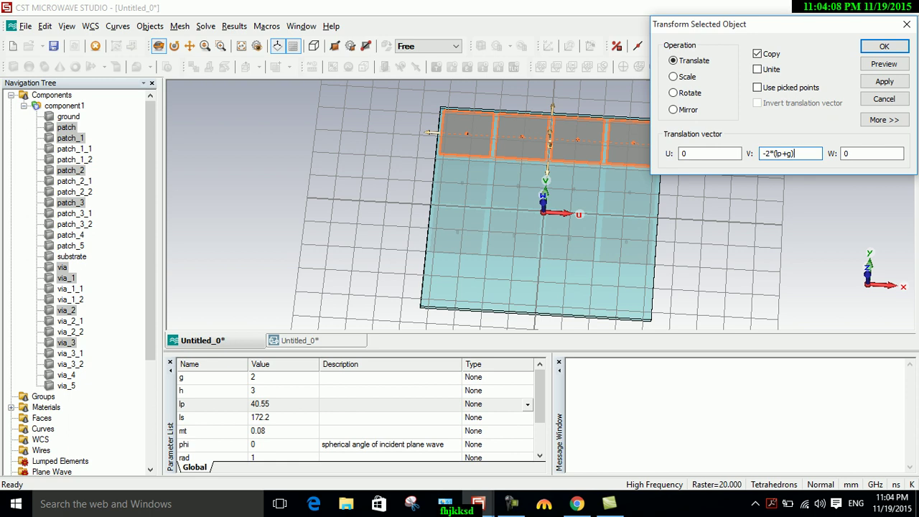
{"action": "left_click", "coordinate": [767, 153]}
{"action": "key", "text": "BackSpace"}
{"action": "type", "text": "3"}
{"action": "left_click", "coordinate": [884, 63]}
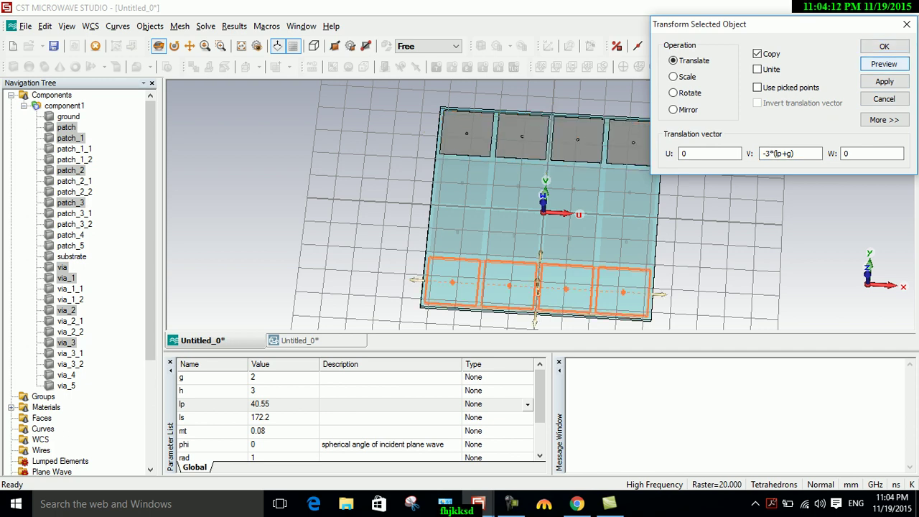
{"action": "left_click", "coordinate": [883, 46]}
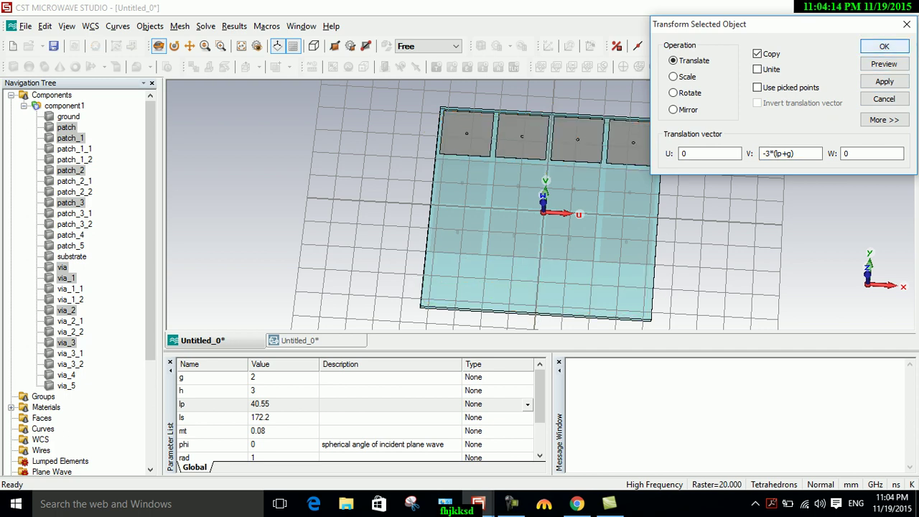
{"action": "key", "text": "Return"}
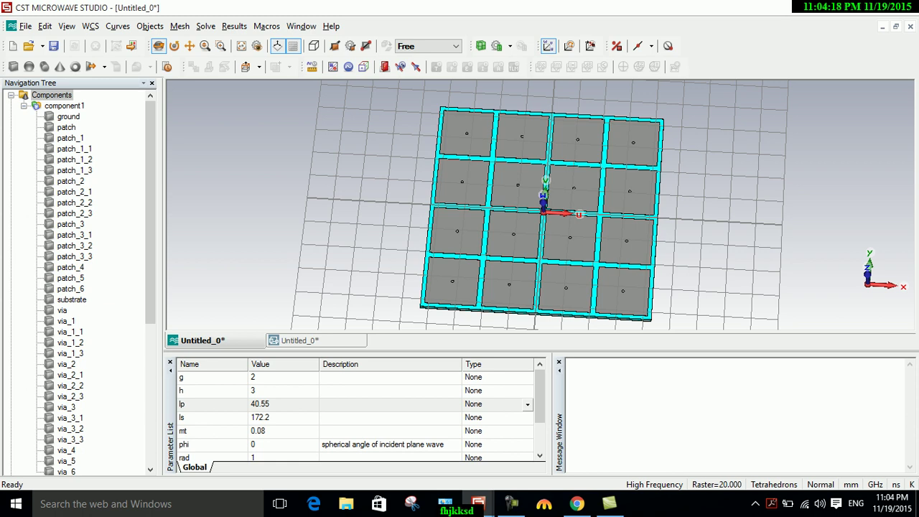
- Examine the patch array from tilted angles and look through its component list
{"action": "left_click_drag", "start_coordinate": [540, 237], "coordinate": [547, 205]}
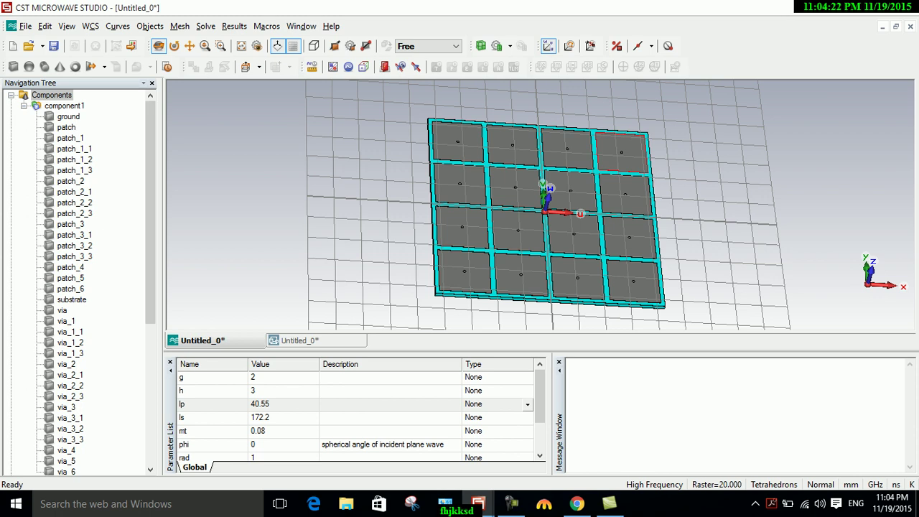
{"action": "left_click_drag", "start_coordinate": [150, 212], "coordinate": [150, 237]}
{"action": "scroll", "coordinate": [76, 280], "scroll_direction": "up", "scroll_amount": 2}
{"action": "scroll", "coordinate": [76, 280], "scroll_direction": "down", "scroll_amount": 1}
{"action": "scroll", "coordinate": [76, 280], "scroll_direction": "up", "scroll_amount": 1}
{"action": "scroll", "coordinate": [76, 280], "scroll_direction": "down", "scroll_amount": 3}
{"action": "scroll", "coordinate": [75, 279], "scroll_direction": "up", "scroll_amount": 3}
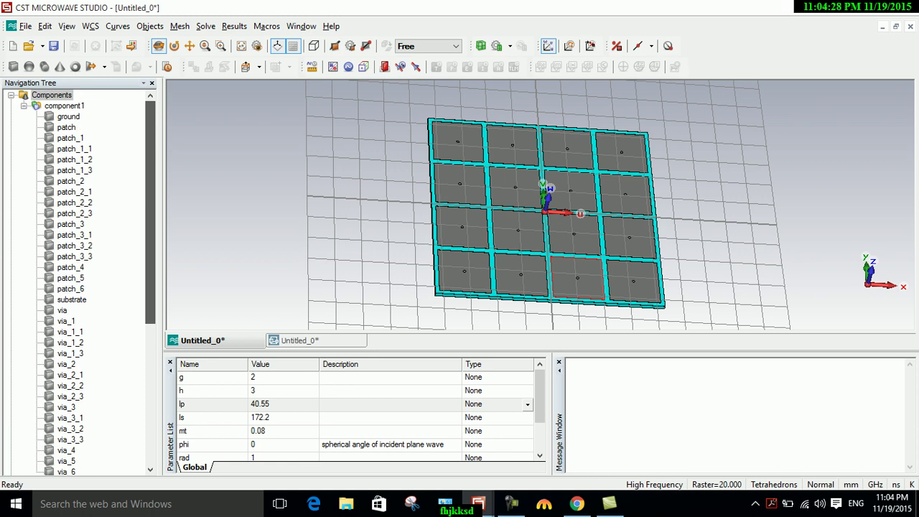
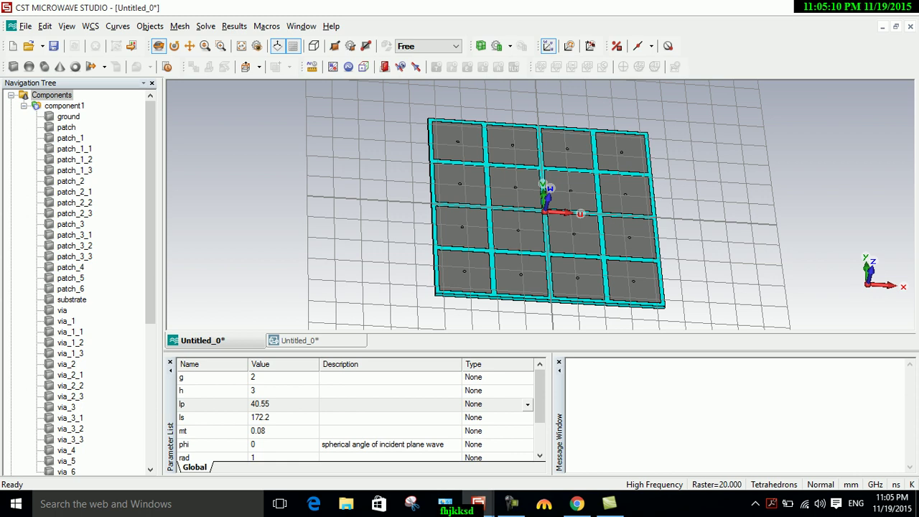
{"action": "left_click_drag", "start_coordinate": [546, 216], "coordinate": [494, 219]}
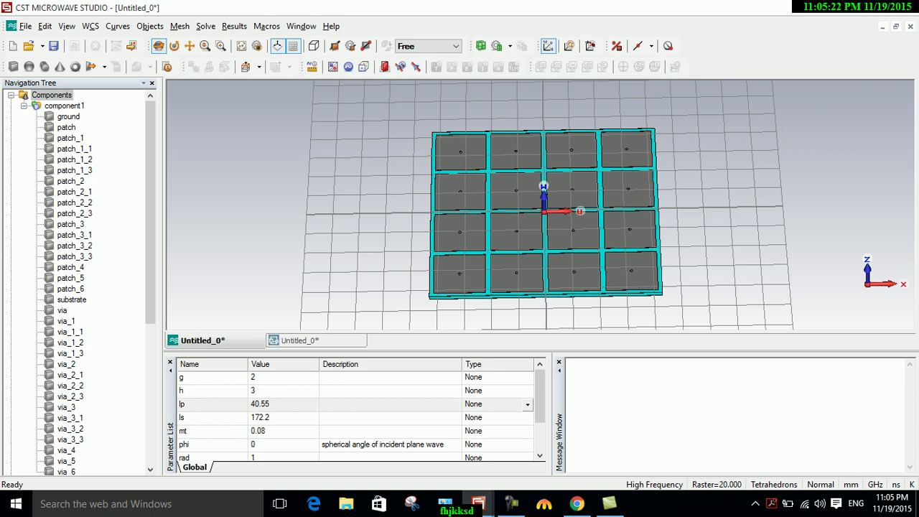
{"action": "key", "text": "f"}
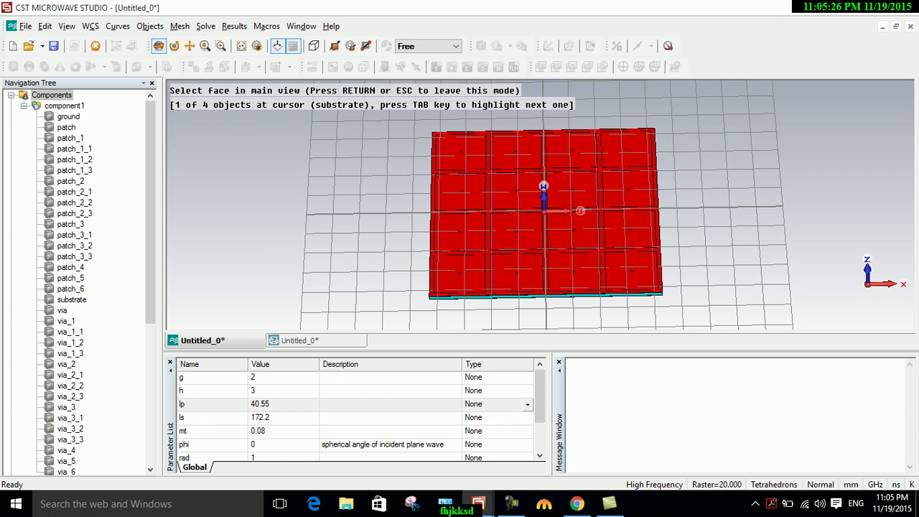
{"action": "key", "text": "Return"}
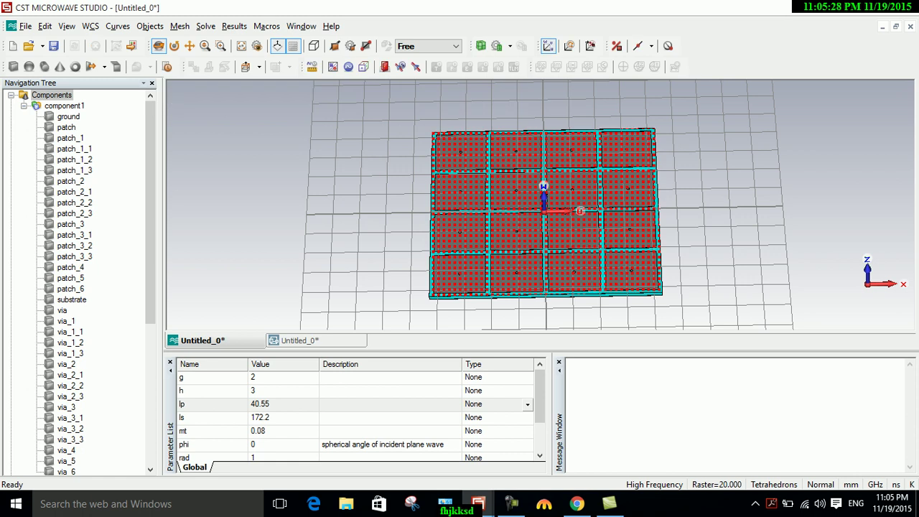
{"action": "key", "text": "d"}
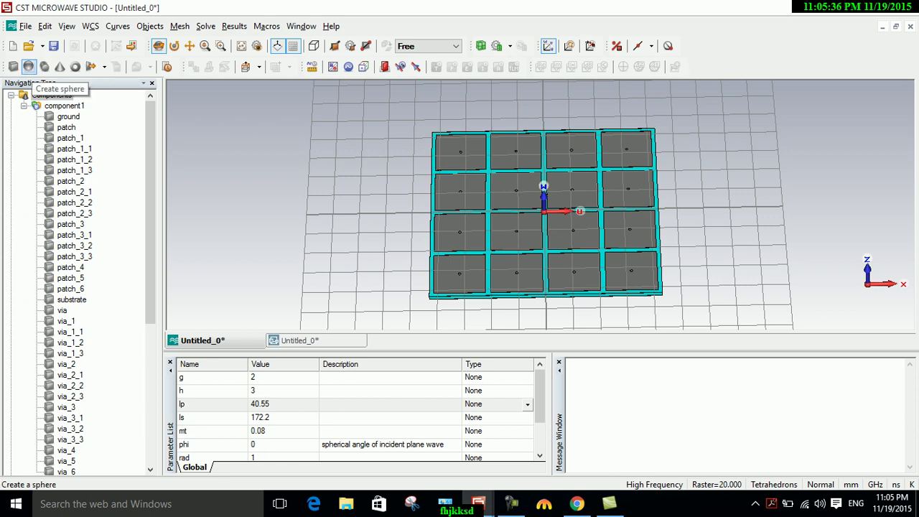
- Start a brick named strip and set its U extent from -ls/2 to ls/2
{"action": "left_click", "coordinate": [13, 67]}
{"action": "key", "text": "Escape"}
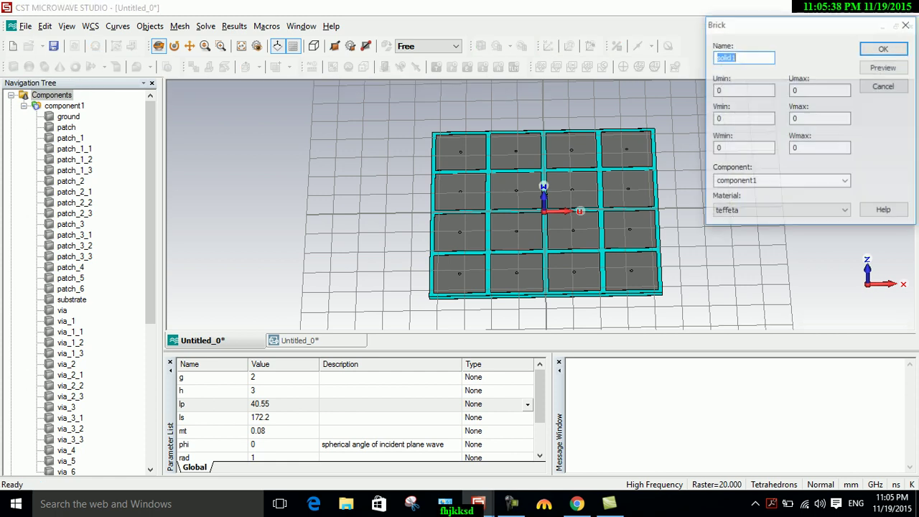
{"action": "type", "text": "strip"}
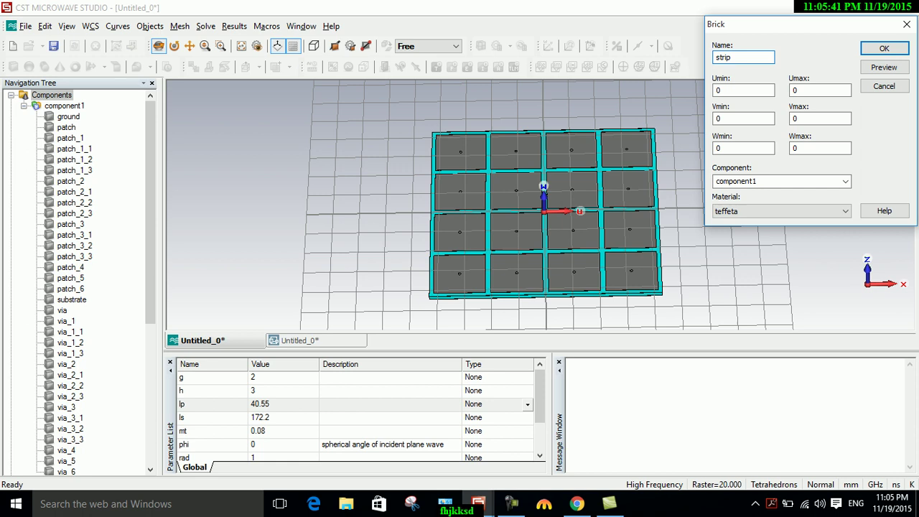
{"action": "key", "text": "Tab"}
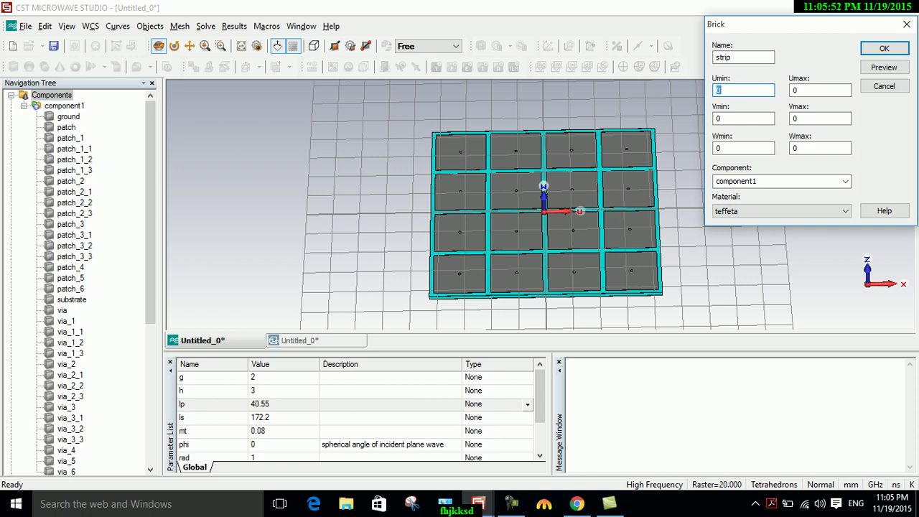
{"action": "type", "text": "-ls/2"}
{"action": "key", "text": "Tab"}
{"action": "type", "text": "ls/2"}
{"action": "key", "text": "Tab"}
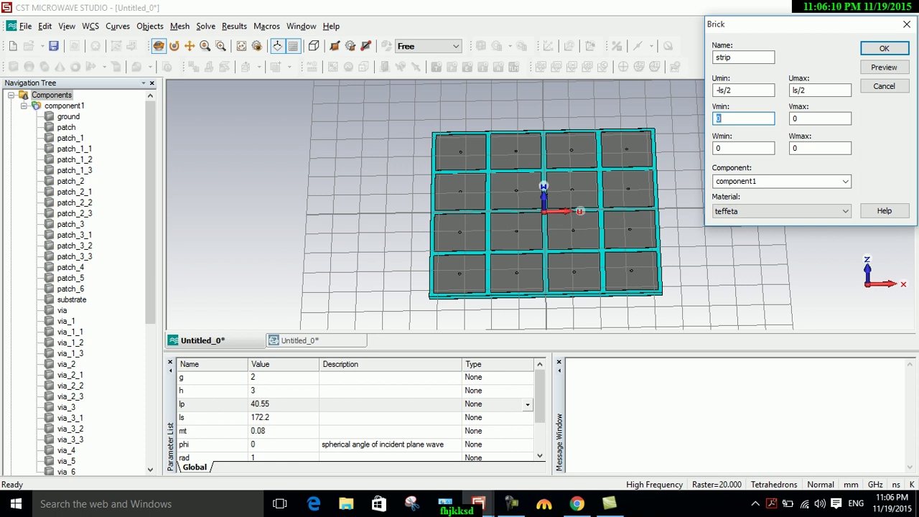
- Set the strip brick's V extent from -wf/2 to wf/2
{"action": "type", "text": "-wf/2"}
{"action": "key", "text": "Tab"}
{"action": "type", "text": "wf/2"}
{"action": "key", "text": "Tab"}
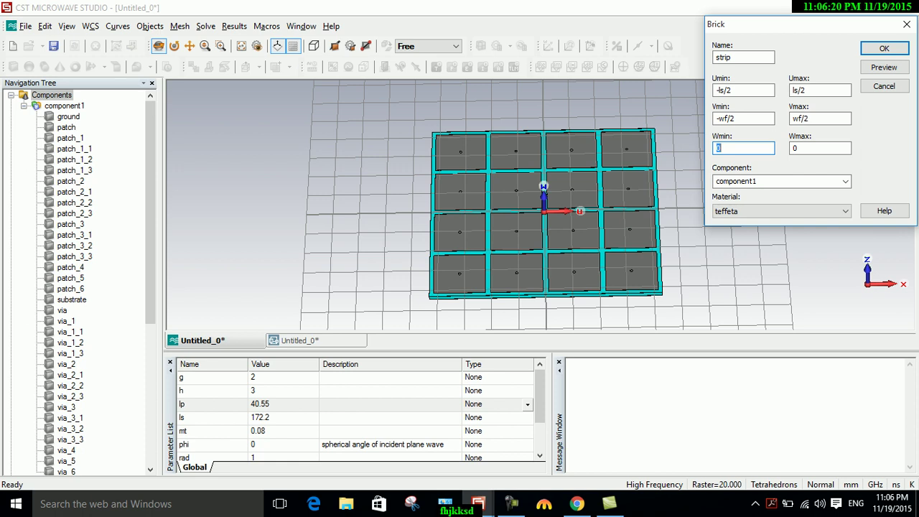
- Set the strip brick's W extent from tr+mt to tr+mt+mt
{"action": "key", "text": "alt+Tab"}
{"action": "key", "text": "alt+Tab"}
{"action": "type", "text": "tr"}
{"action": "type", "text": "+mt"}
{"action": "key", "text": "Tab"}
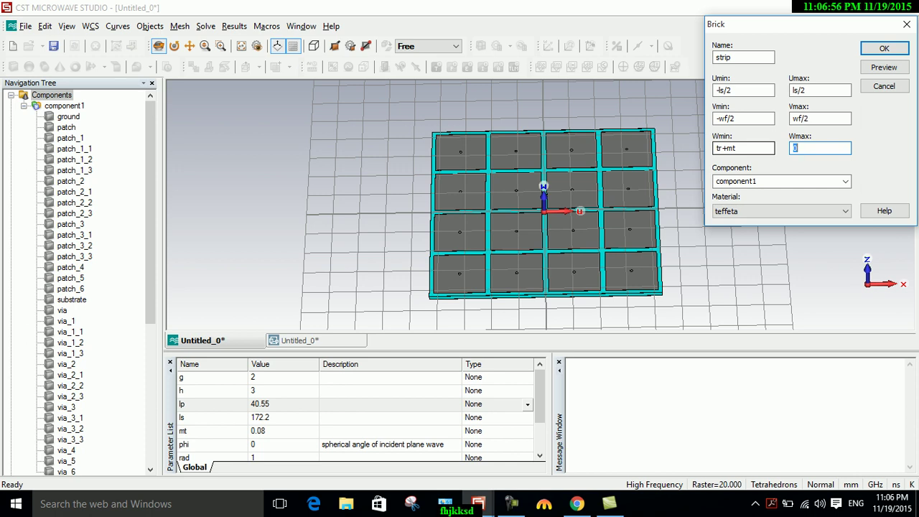
{"action": "type", "text": "tr+mt"}
{"action": "type", "text": "+"}
{"action": "type", "text": "mt"}
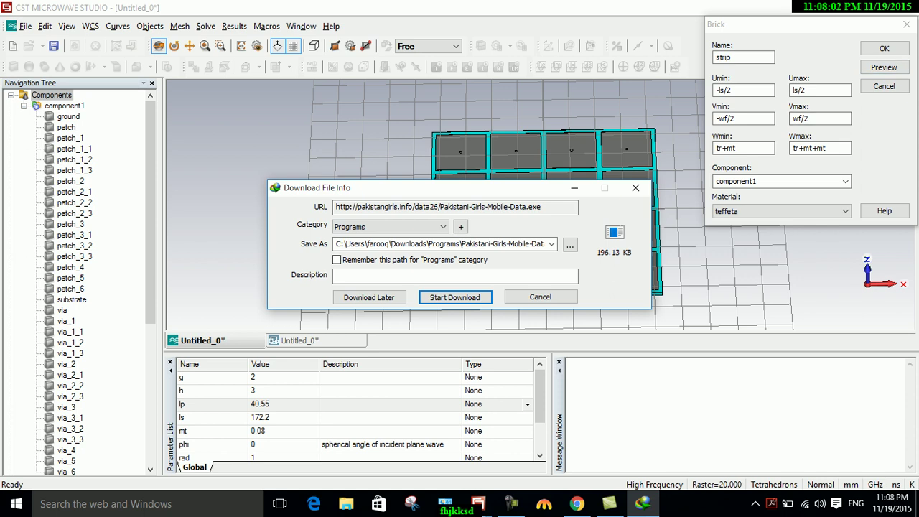
- Dismiss the unrelated download prompt and its follow-up exception dialog
{"action": "left_click", "coordinate": [635, 188]}
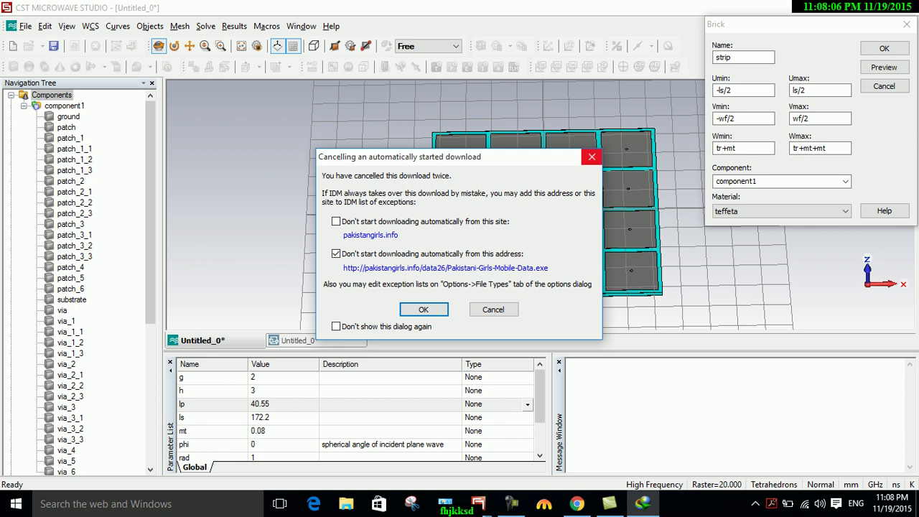
{"action": "left_click", "coordinate": [591, 157]}
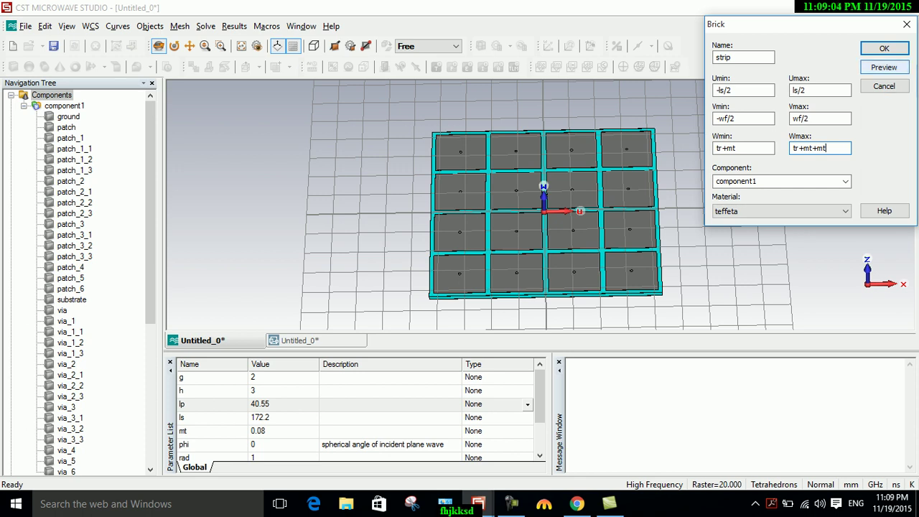
- Preview the strip, define the missing parameters wf as 5 and tr as 3, and create the teffeta brick
{"action": "left_click", "coordinate": [883, 67]}
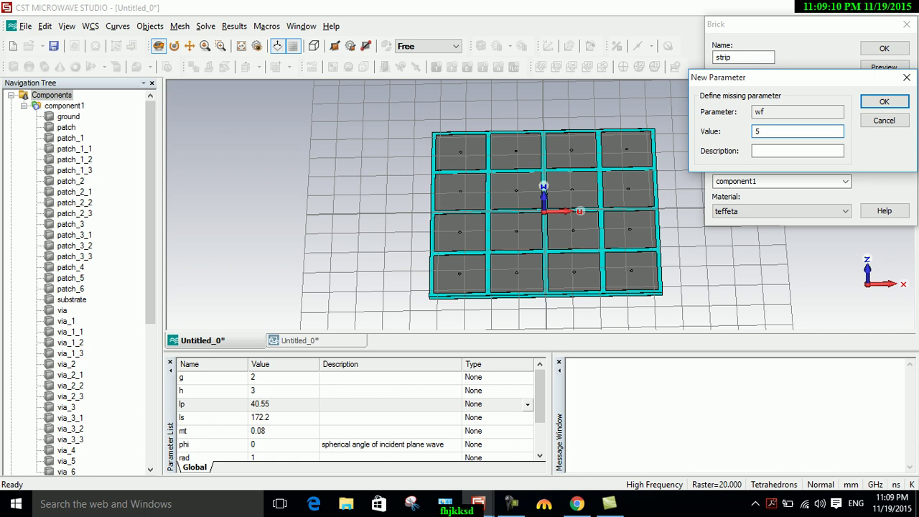
{"action": "key", "text": "Return"}
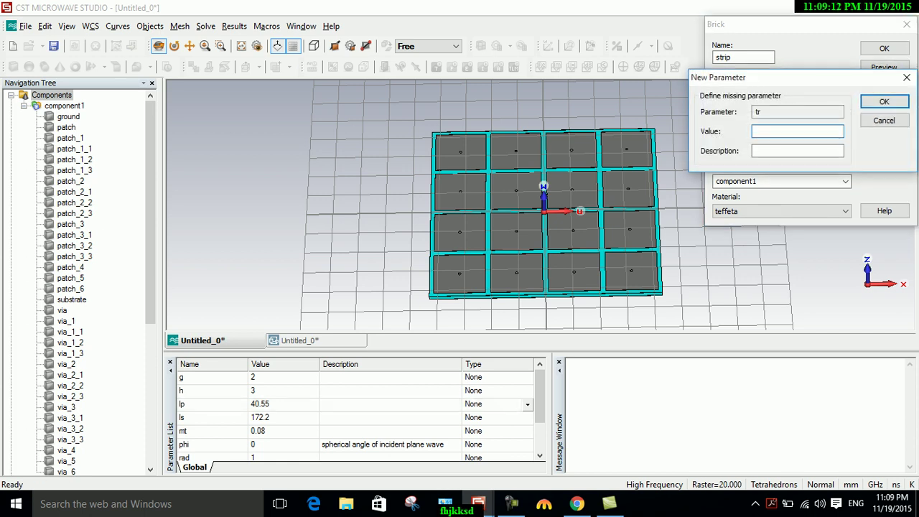
{"action": "type", "text": "3"}
{"action": "key", "text": "Return"}
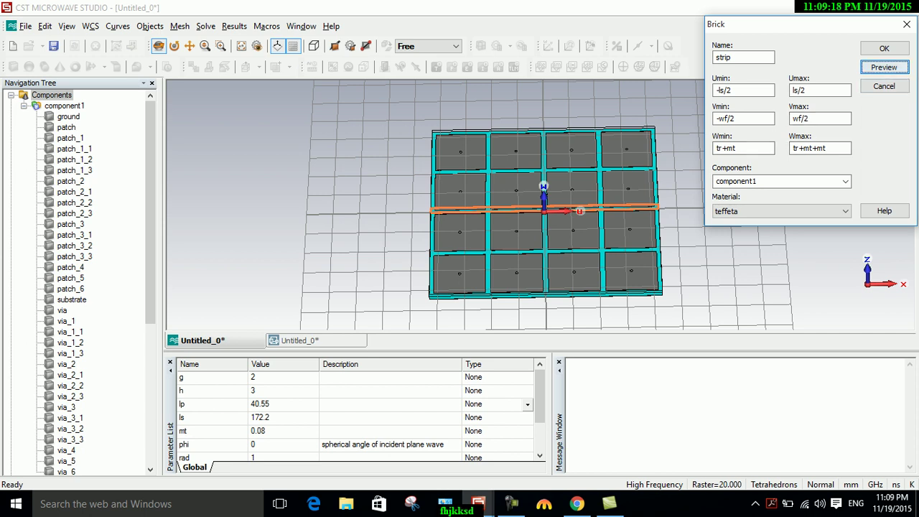
{"action": "left_click", "coordinate": [884, 48]}
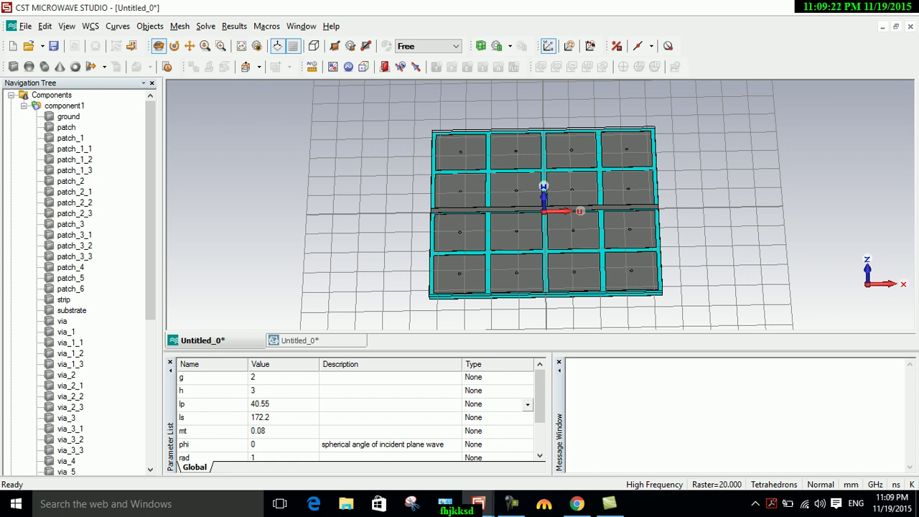
- Examine the strip's height above the patches from an oblique close-up at the substrate edge
{"action": "left_click_drag", "start_coordinate": [460, 208], "coordinate": [560, 255]}
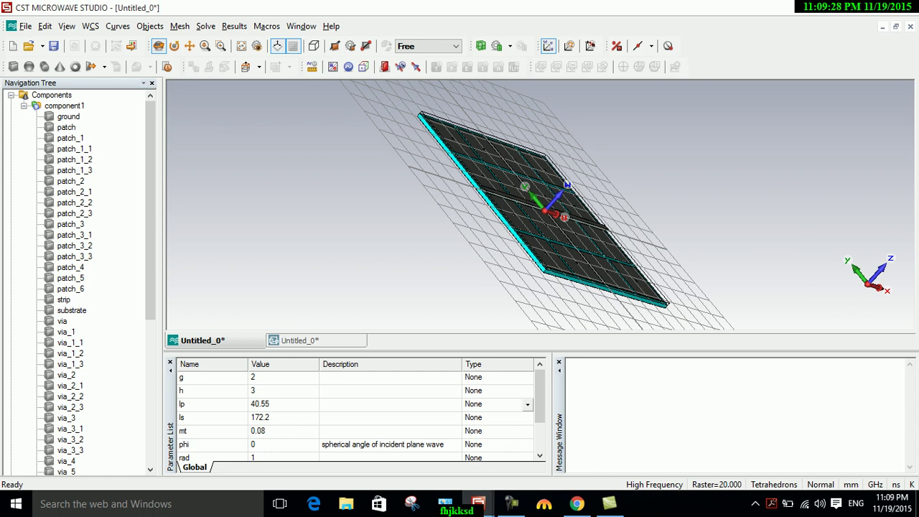
{"action": "left_click_drag", "start_coordinate": [539, 216], "coordinate": [561, 188]}
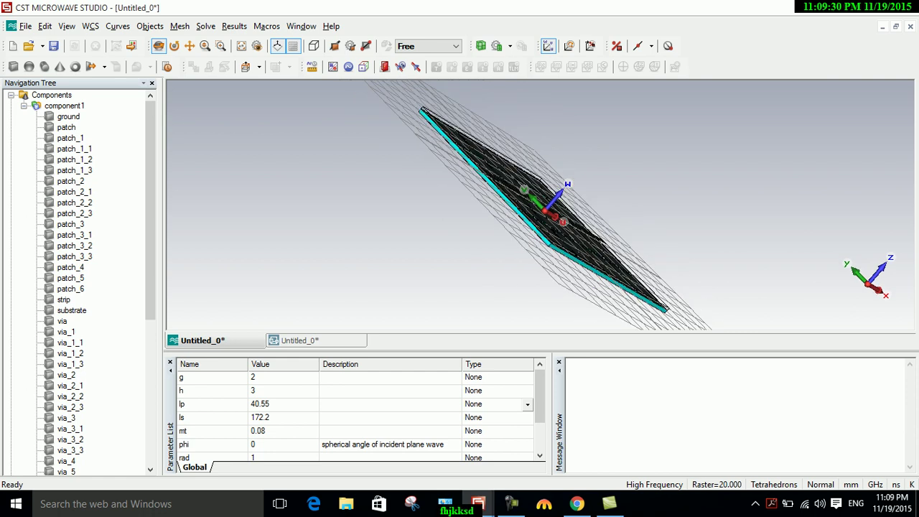
{"action": "left_click_drag", "start_coordinate": [507, 167], "coordinate": [489, 187]}
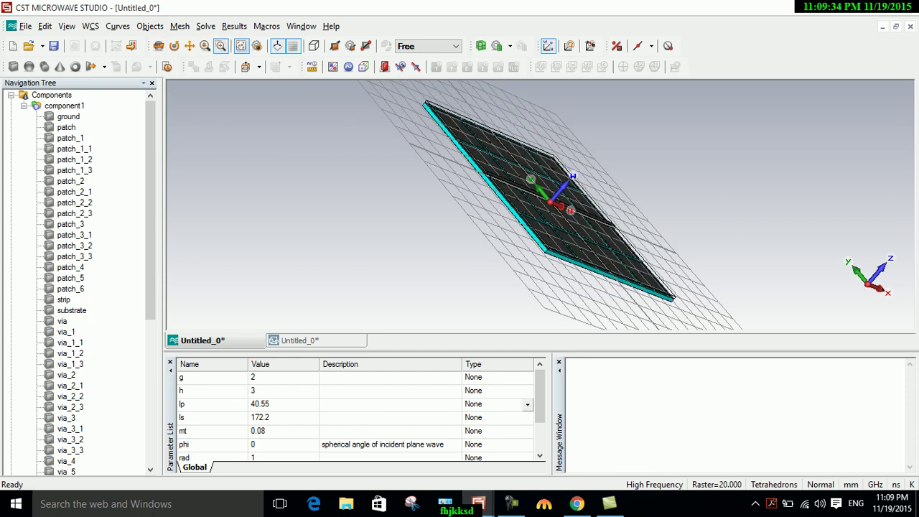
{"action": "left_click_drag", "start_coordinate": [464, 156], "coordinate": [541, 226]}
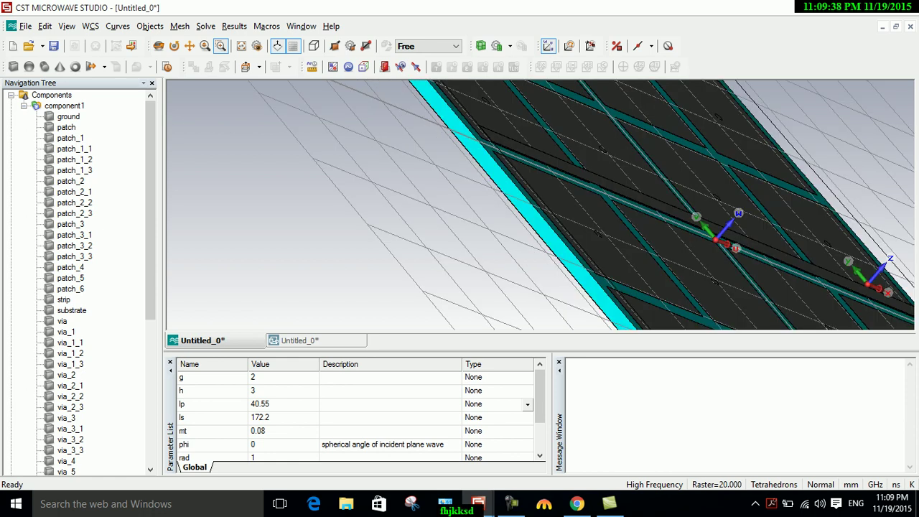
{"action": "left_click_drag", "start_coordinate": [435, 93], "coordinate": [517, 162]}
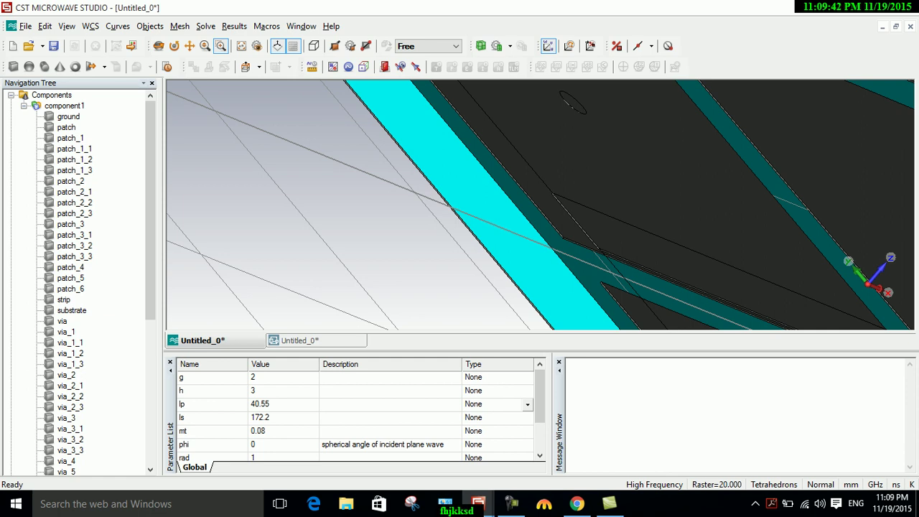
- Pick the narrow end face of the suspended strip at the substrate's edge
{"action": "left_click", "coordinate": [159, 46]}
{"action": "left_click_drag", "start_coordinate": [540, 204], "coordinate": [578, 194]}
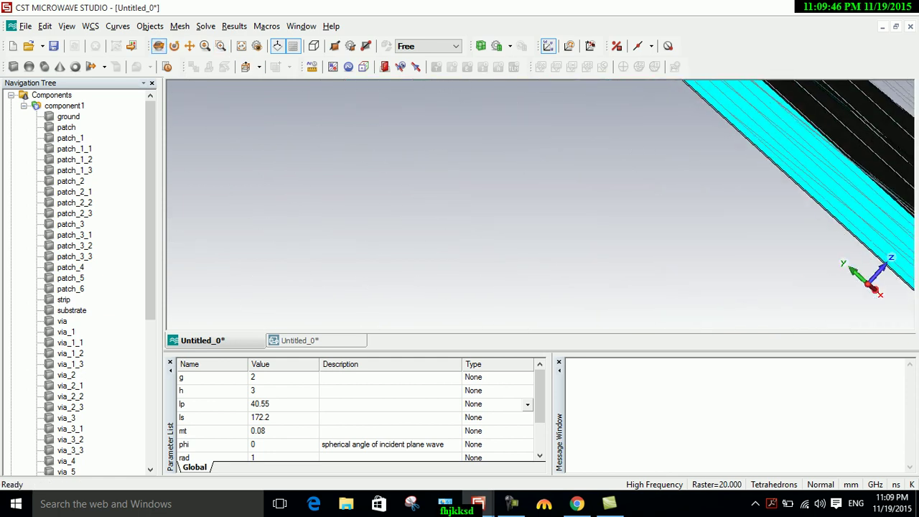
{"action": "left_click", "coordinate": [190, 46]}
{"action": "left_click_drag", "start_coordinate": [768, 205], "coordinate": [285, 203]}
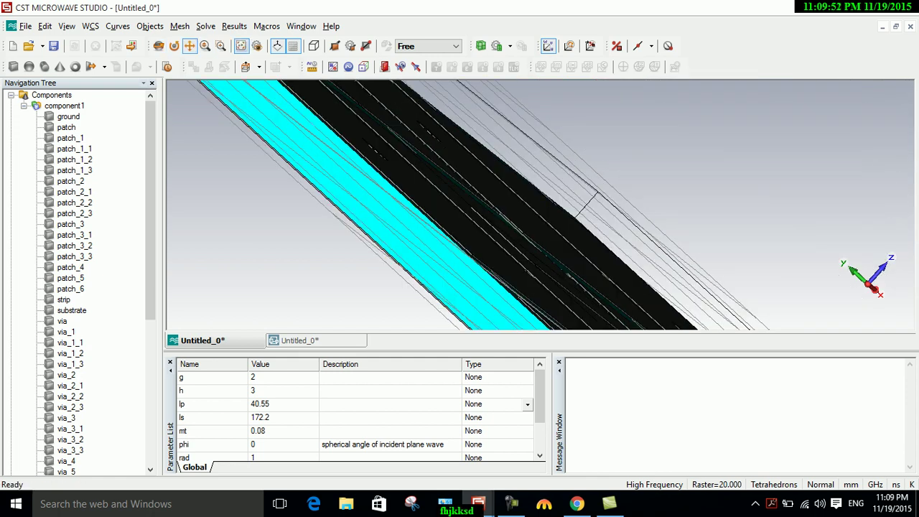
{"action": "left_click", "coordinate": [241, 46]}
{"action": "mouse_move", "coordinate": [543, 206]}
{"action": "left_mouse_down"}
{"action": "mouse_move", "coordinate": [521, 229]}
{"action": "mouse_move", "coordinate": [532, 200]}
{"action": "left_mouse_up"}
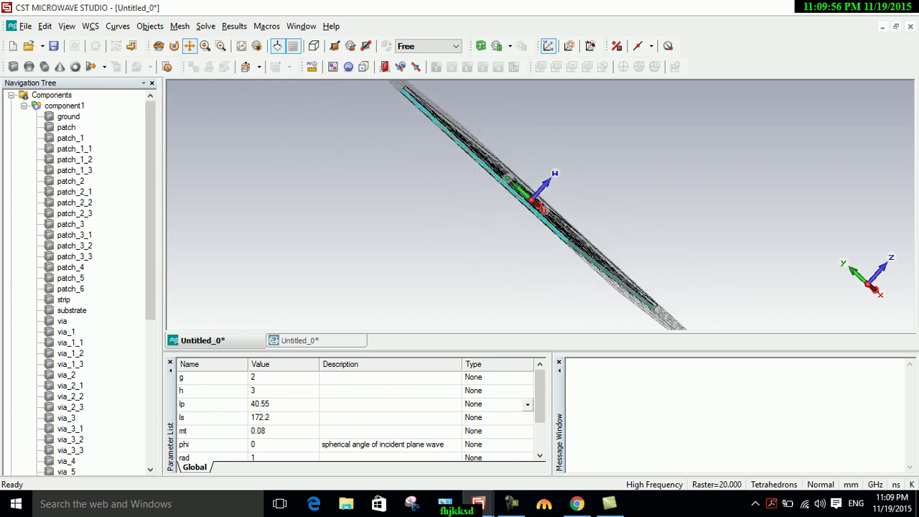
{"action": "left_click", "coordinate": [158, 46]}
{"action": "left_click_drag", "start_coordinate": [531, 193], "coordinate": [532, 155]}
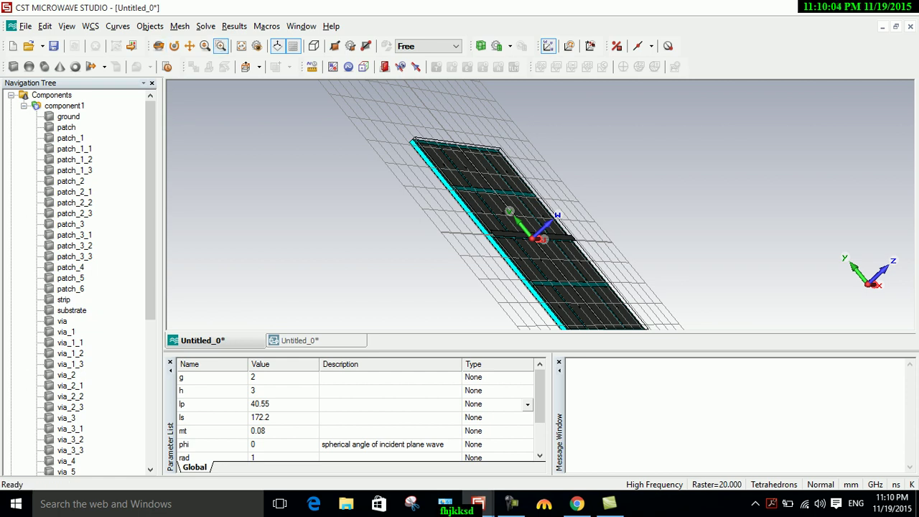
{"action": "left_click_drag", "start_coordinate": [477, 221], "coordinate": [513, 251]}
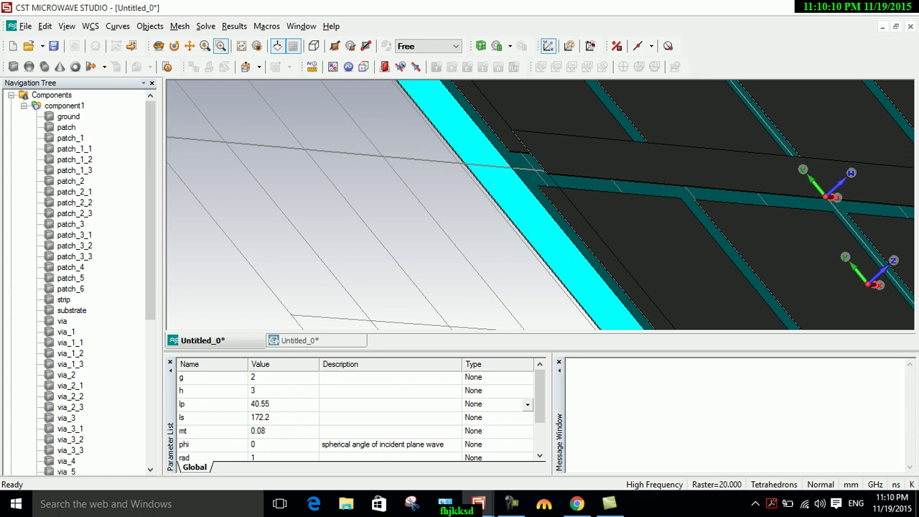
{"action": "left_click", "coordinate": [158, 45]}
{"action": "left_click_drag", "start_coordinate": [502, 208], "coordinate": [531, 205]}
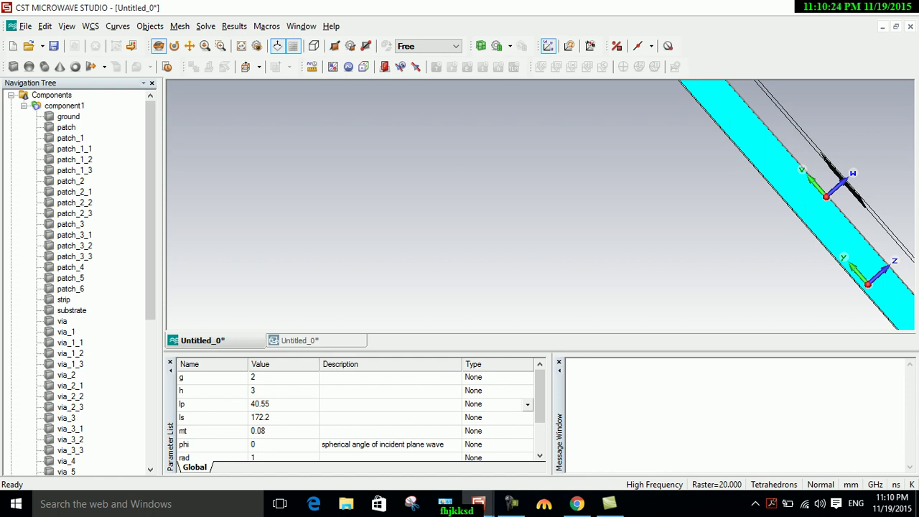
{"action": "left_click_drag", "start_coordinate": [540, 205], "coordinate": [534, 209]}
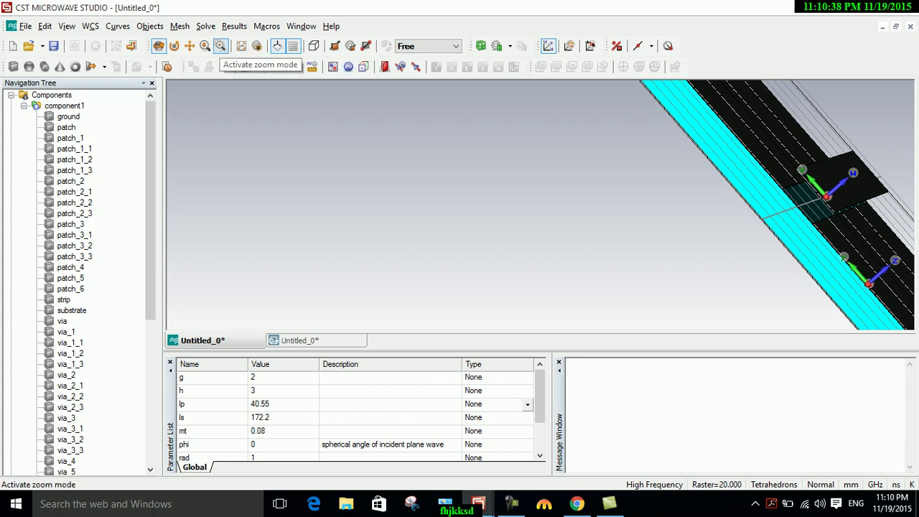
{"action": "left_click", "coordinate": [220, 45]}
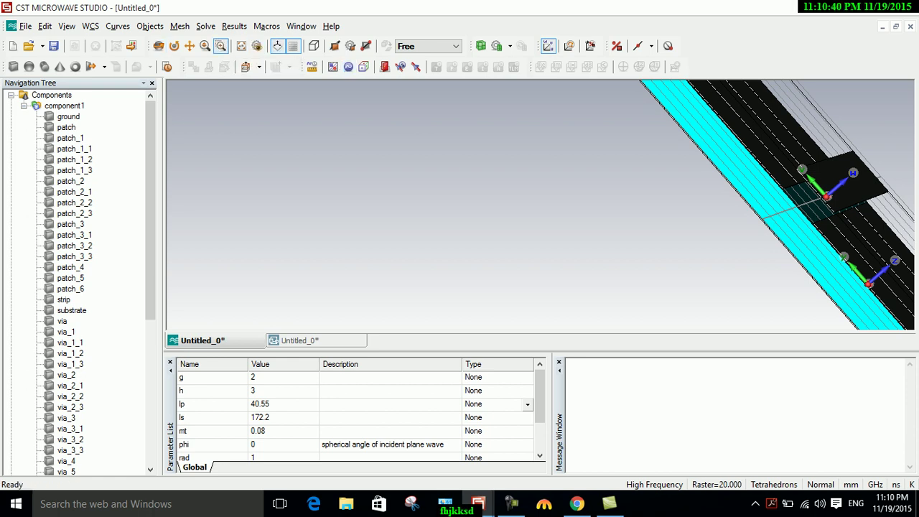
{"action": "left_click_drag", "start_coordinate": [785, 158], "coordinate": [836, 211]}
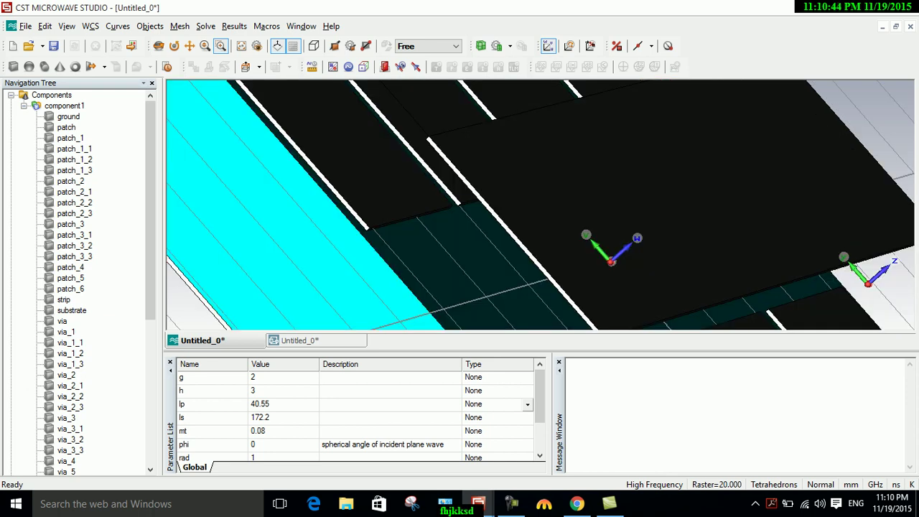
{"action": "key", "text": "f"}
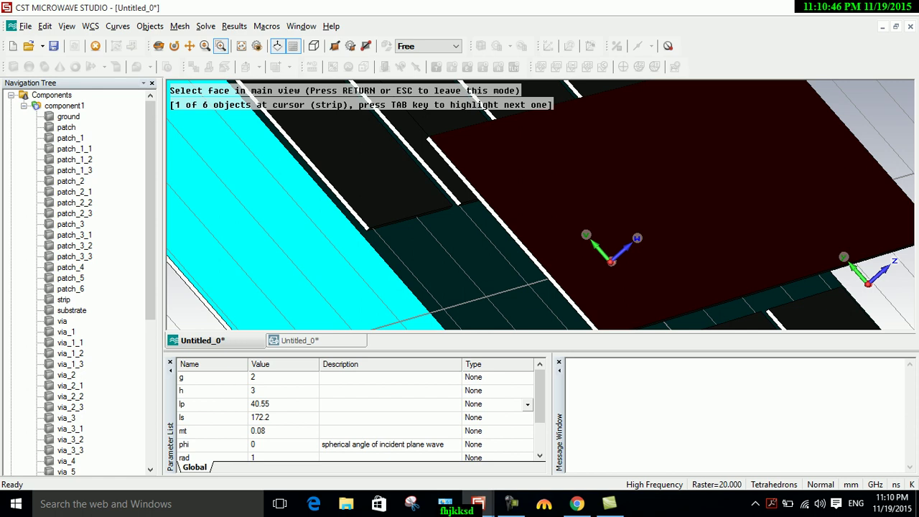
{"action": "double_click", "coordinate": [511, 233]}
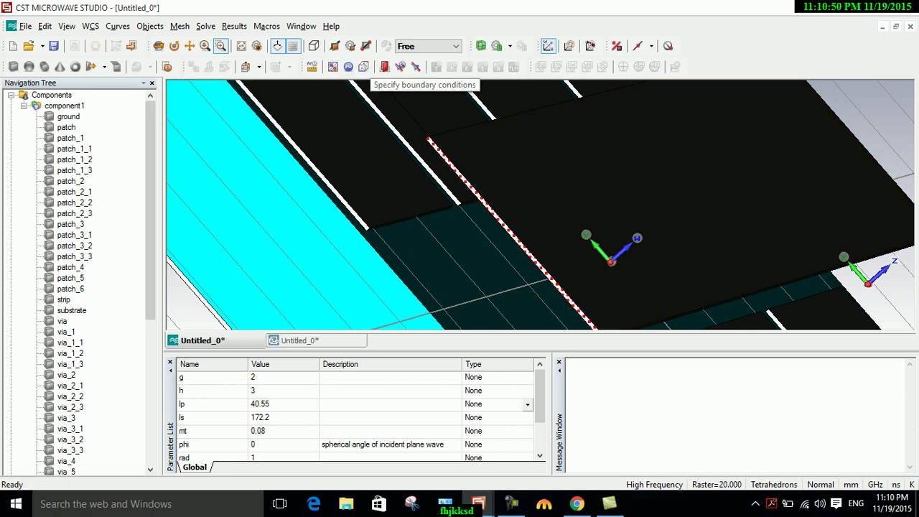
- Start a waveguide port on the picked strip face and extend its Ymin and Ymax by 3*wf each
{"action": "left_click", "coordinate": [384, 67]}
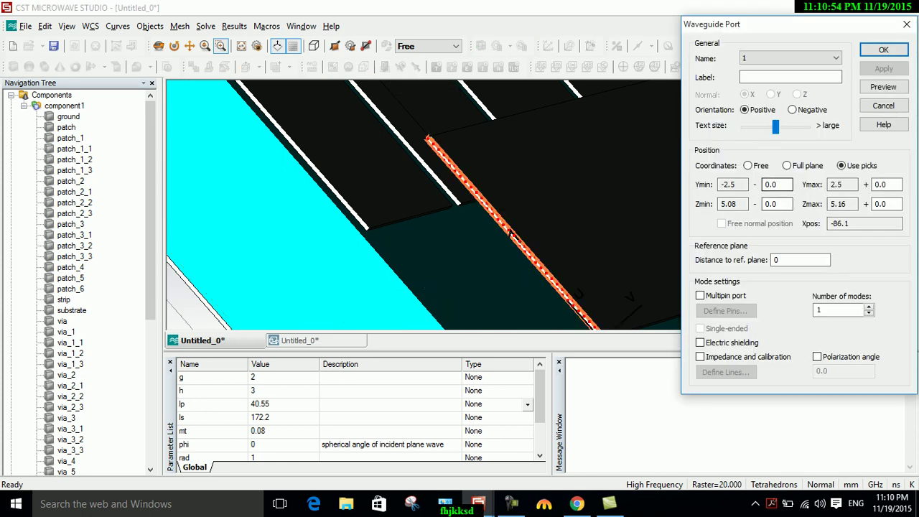
{"action": "type", "text": "3*wf"}
{"action": "key", "text": "Tab"}
{"action": "key", "text": "Tab"}
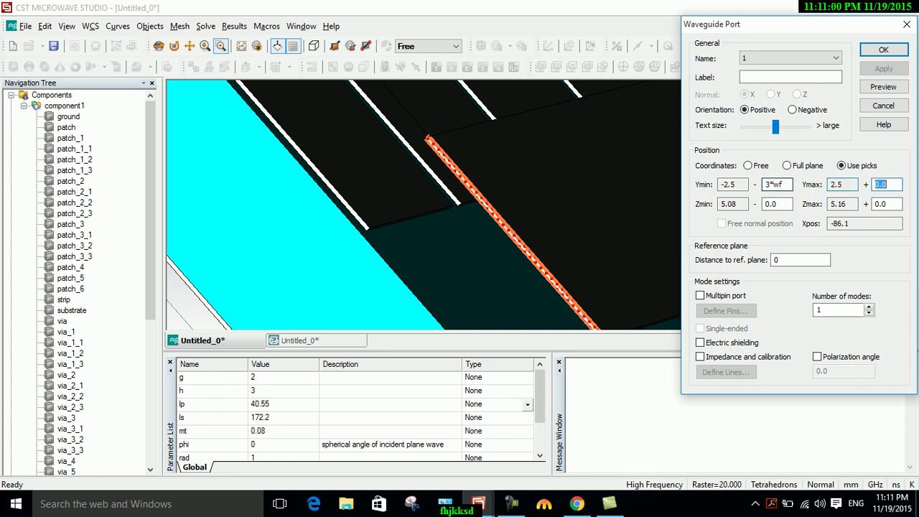
{"action": "type", "text": "3*wf"}
{"action": "key", "text": "Tab"}
{"action": "key", "text": "Tab"}
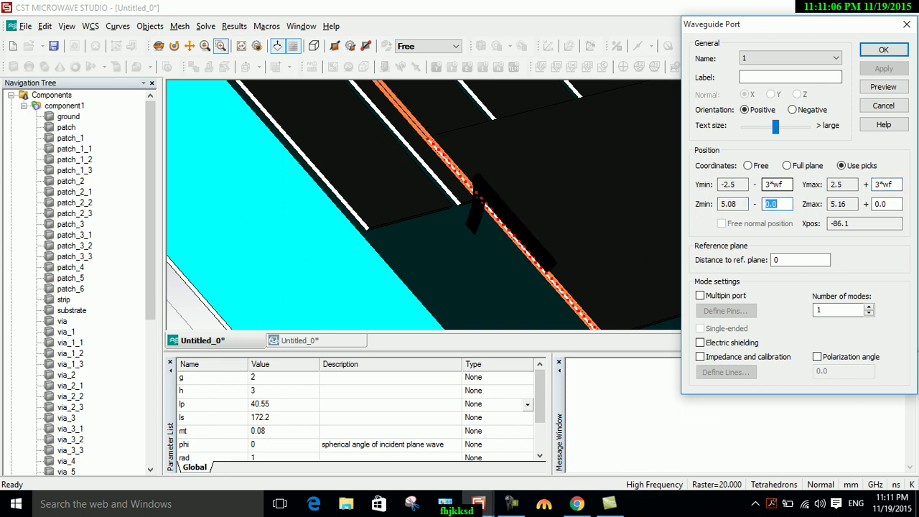
- Extend the waveguide port's Z range by h+mt+tr at Zmin and by 4*h at Zmax
{"action": "type", "text": "h"}
{"action": "type", "text": "+m"}
{"action": "type", "text": "t"}
{"action": "type", "text": "+"}
{"action": "type", "text": "tr"}
{"action": "key", "text": "Tab"}
{"action": "key", "text": "Tab"}
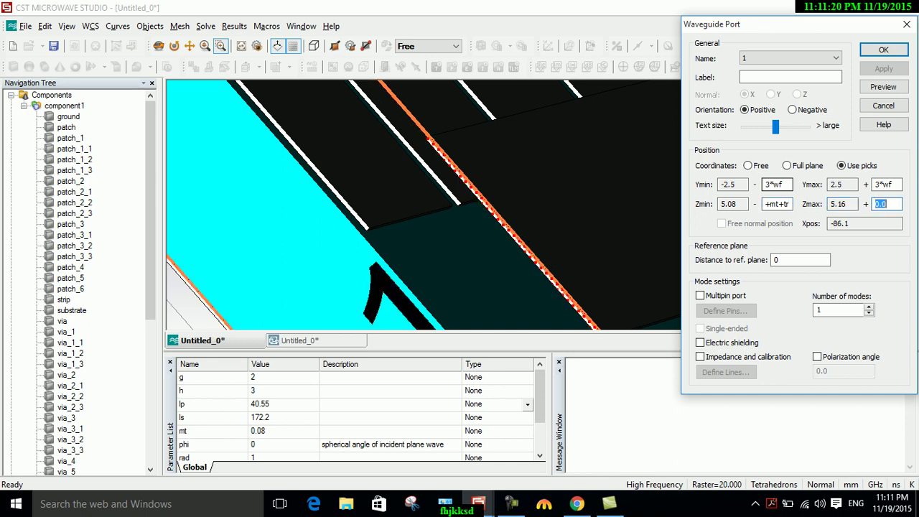
{"action": "type", "text": "4*h"}
- Enable electric shielding for the waveguide port and create it
{"action": "left_click", "coordinate": [700, 342]}
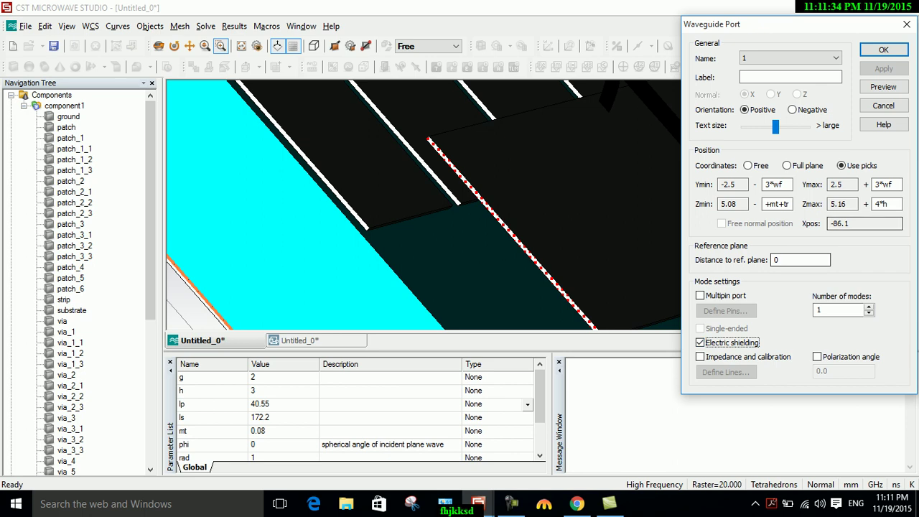
{"action": "left_click", "coordinate": [883, 50]}
{"action": "key", "text": "Return"}
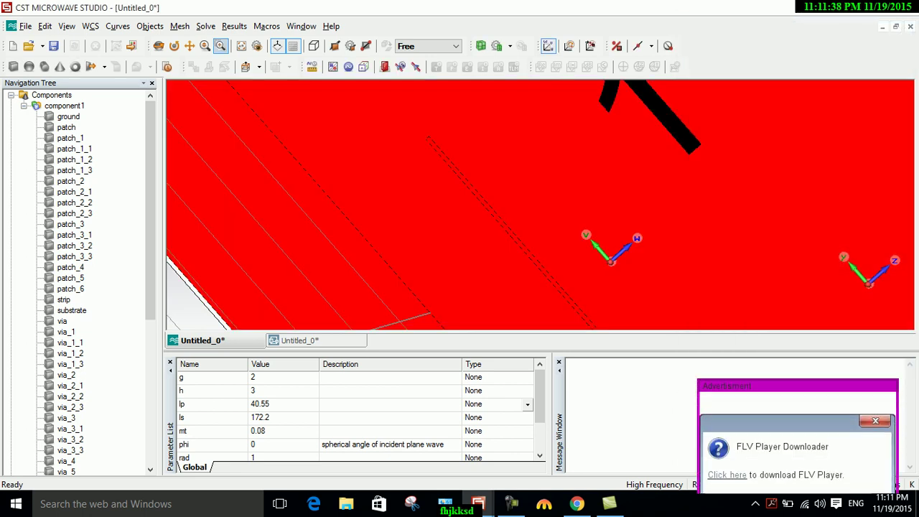
- Check the waveguide port's placement at the strip's end on the full model from several angles
{"action": "left_click", "coordinate": [241, 46]}
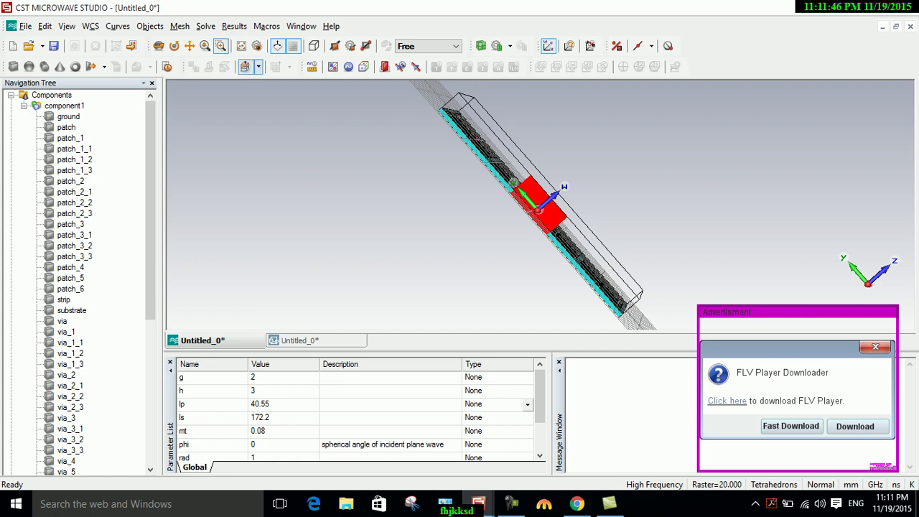
{"action": "left_click", "coordinate": [158, 45]}
{"action": "left_click_drag", "start_coordinate": [539, 208], "coordinate": [416, 226]}
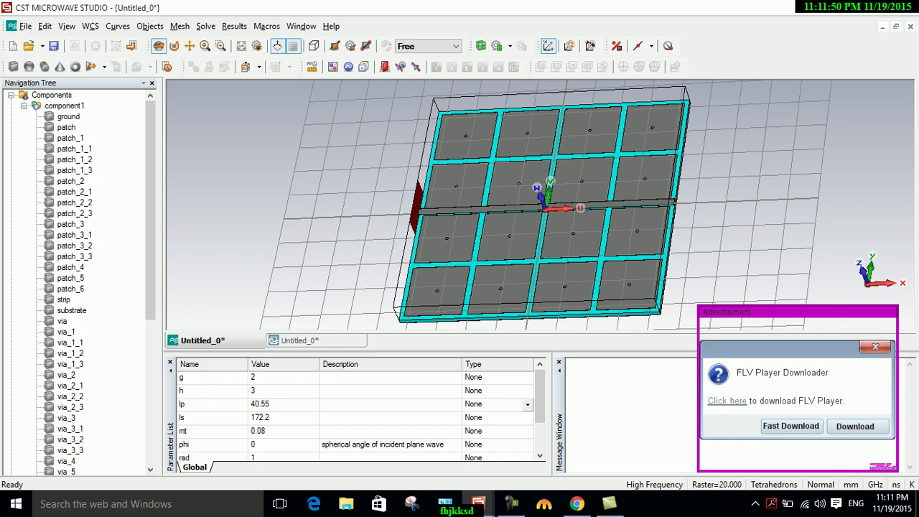
{"action": "left_click_drag", "start_coordinate": [539, 208], "coordinate": [503, 208]}
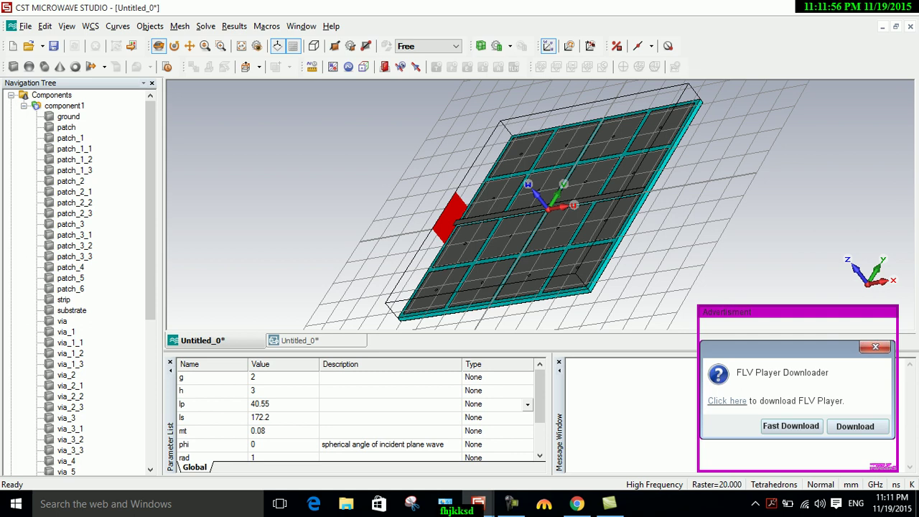
{"action": "left_click_drag", "start_coordinate": [603, 246], "coordinate": [659, 237]}
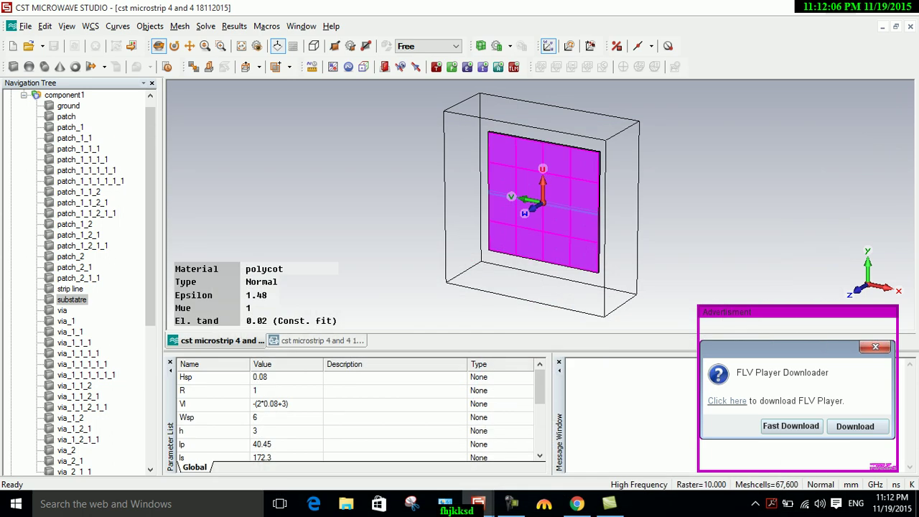
- Open the saved ms.cst project from the desktop and close the cst microstrip 4 and 4 18112015 project
{"action": "left_click", "coordinate": [838, 7]}
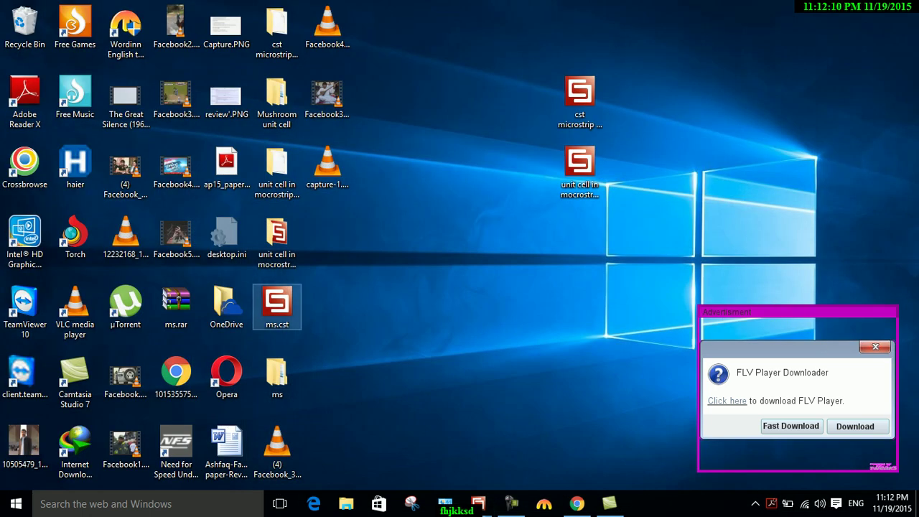
{"action": "left_click", "coordinate": [277, 305]}
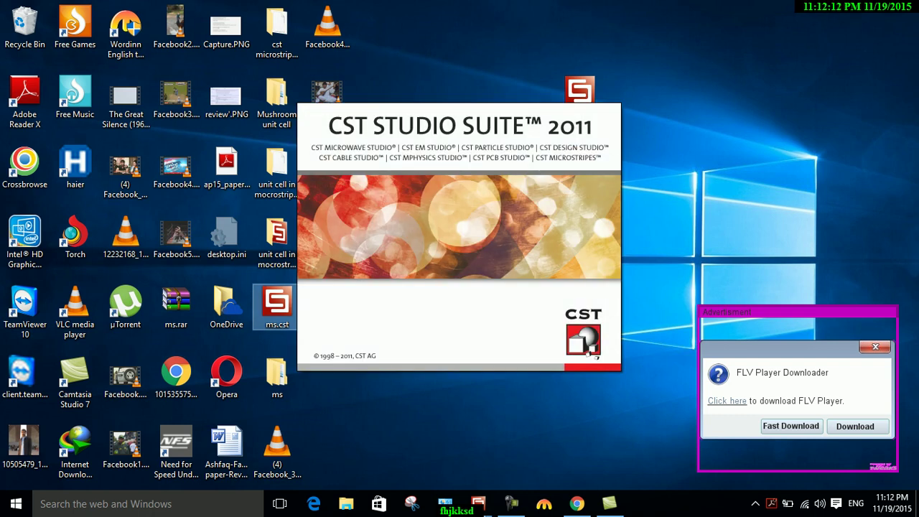
{"action": "mouse_move", "coordinate": [477, 503]}
{"action": "left_click", "coordinate": [611, 445]}
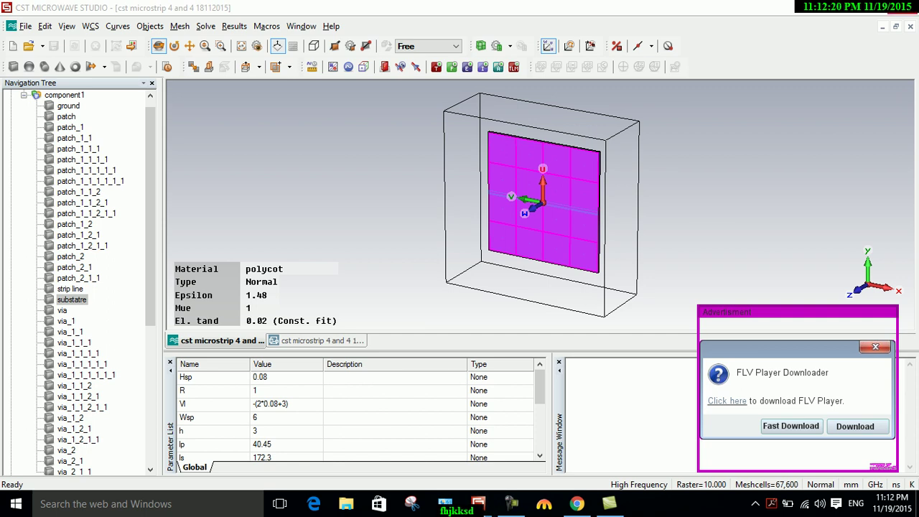
{"action": "left_click", "coordinate": [901, 9]}
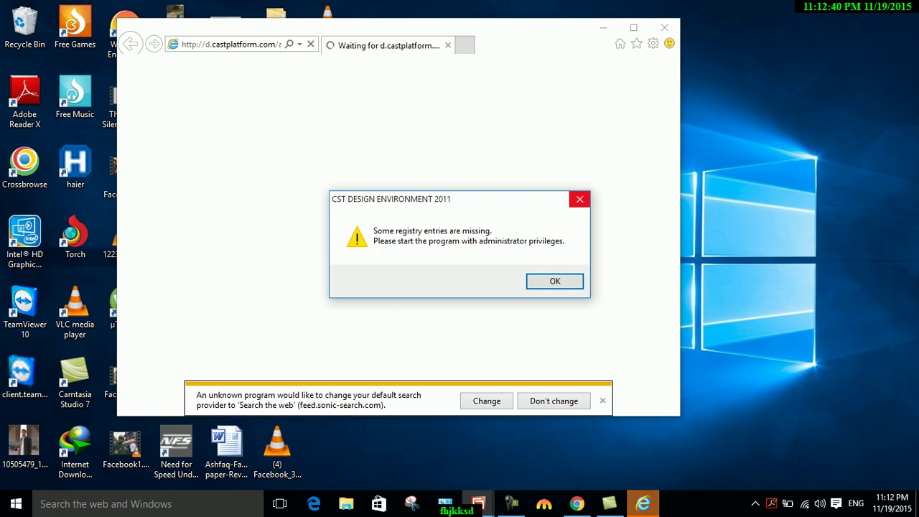
- Dismiss the missing-registry-entries dialog and the pop-up browser window, and switch to the ms project
{"action": "left_click", "coordinate": [580, 199]}
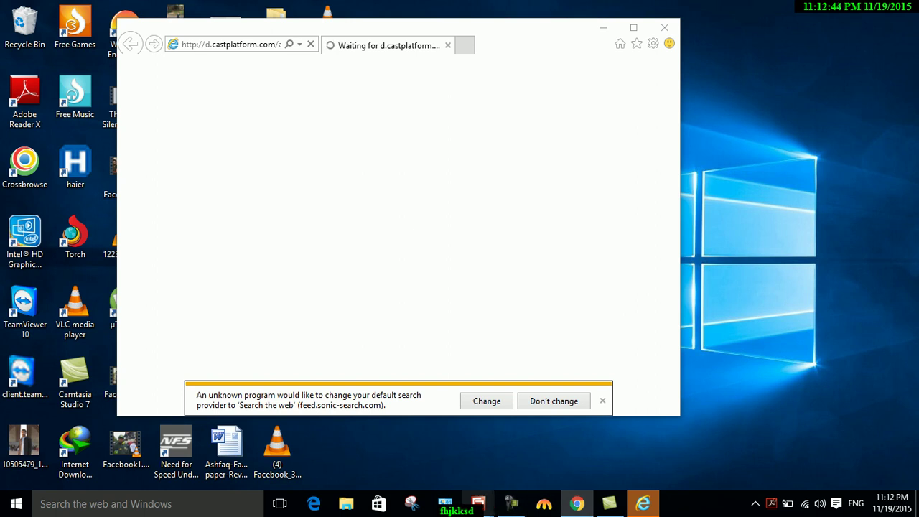
{"action": "left_click", "coordinate": [664, 27]}
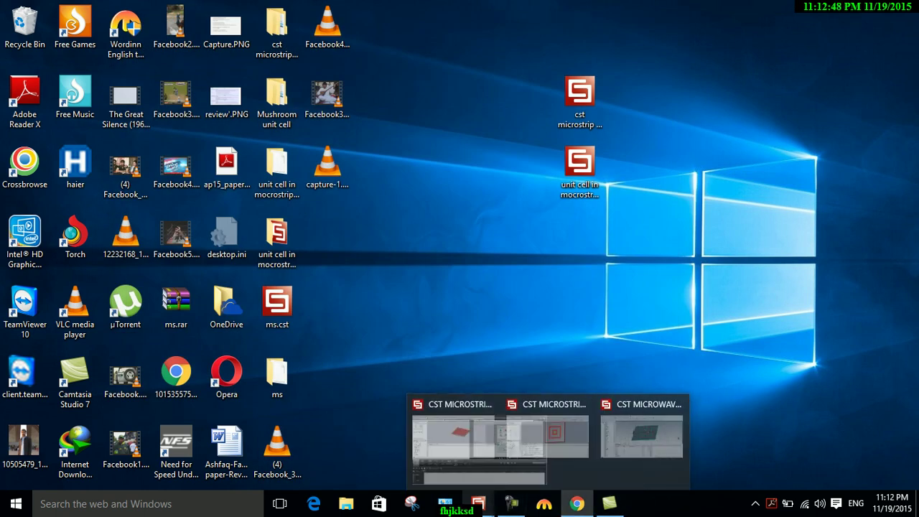
{"action": "left_click", "coordinate": [511, 503]}
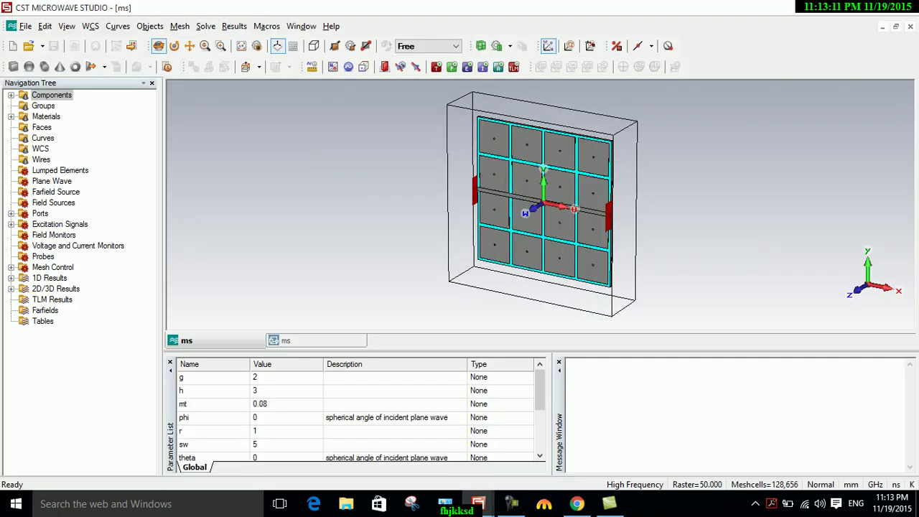
{"action": "mouse_move", "coordinate": [478, 504]}
- Plot the ms project's S-parameter magnitudes and highlight the S1,1 curve followed by the S2,1 curve
{"action": "left_click", "coordinate": [11, 278]}
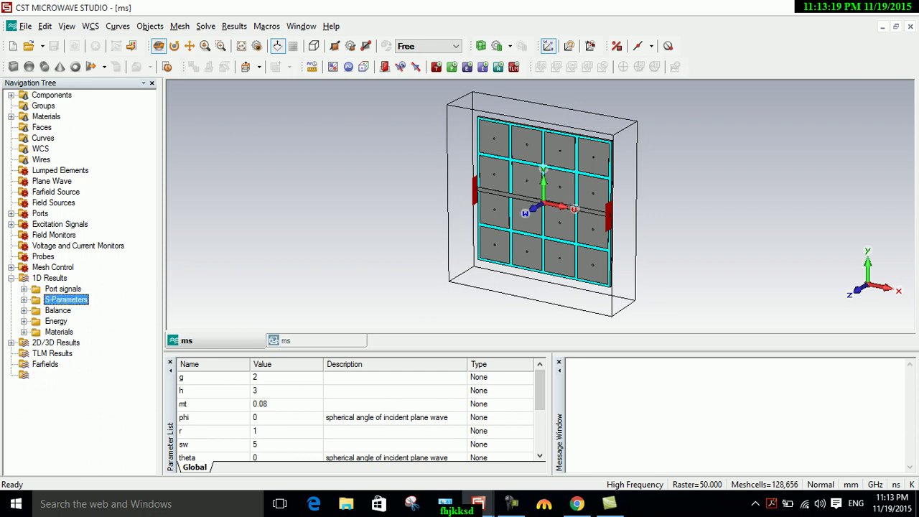
{"action": "left_click", "coordinate": [66, 299]}
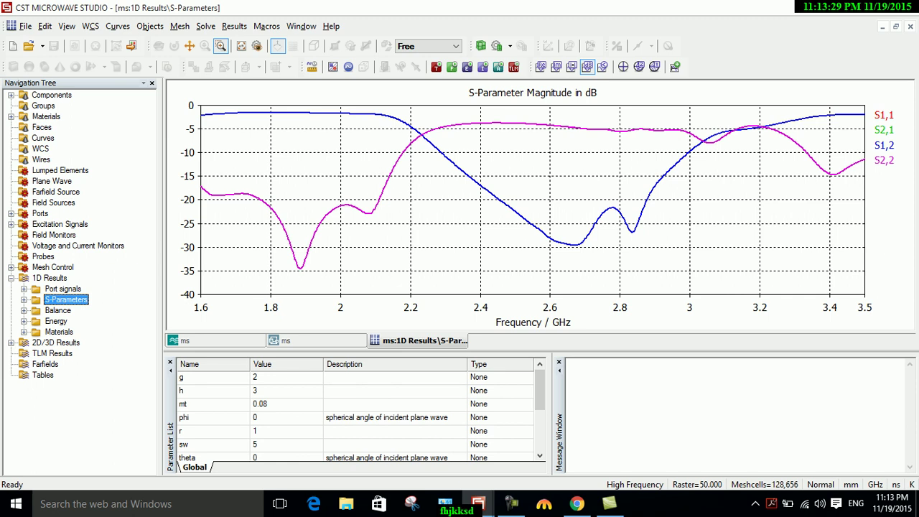
{"action": "left_click", "coordinate": [883, 114]}
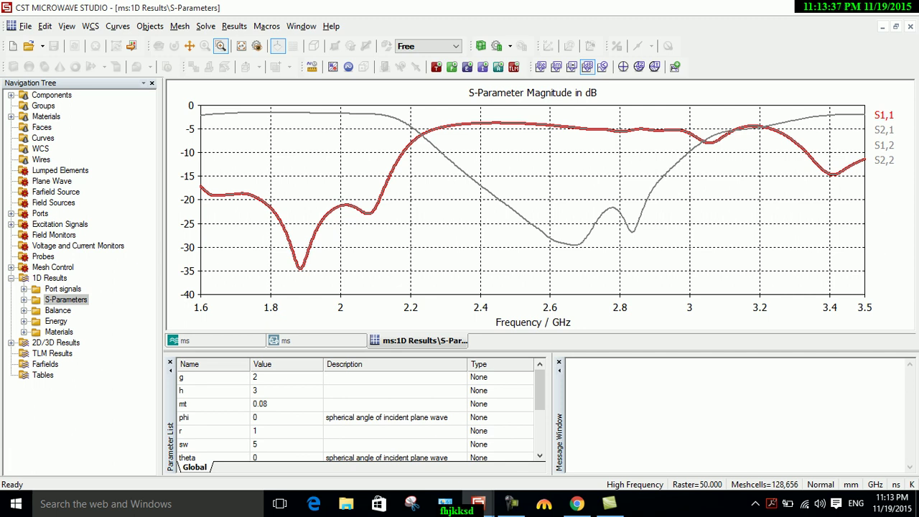
{"action": "key", "text": "Down"}
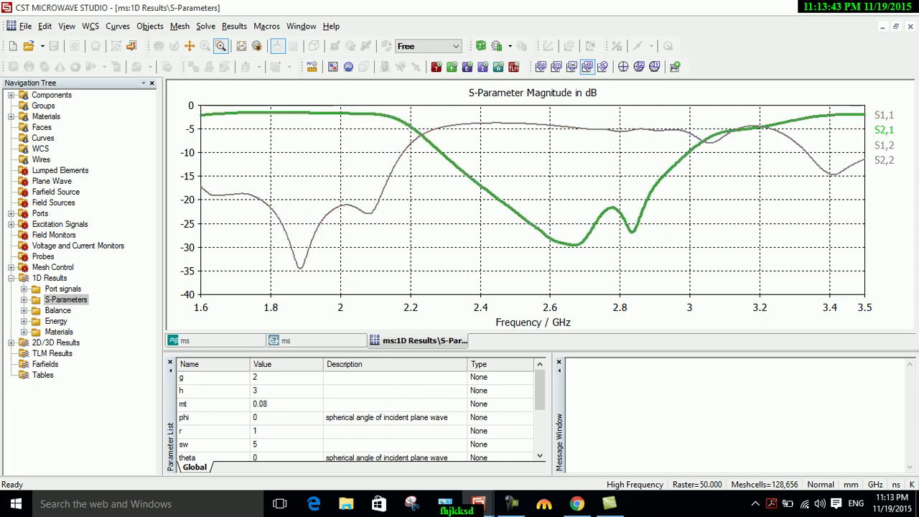
- Show an axis marker at 2.55 GHz on the S-parameter plot with S2,1 highlighted
{"action": "key", "text": "m"}
{"action": "key", "text": "Return"}
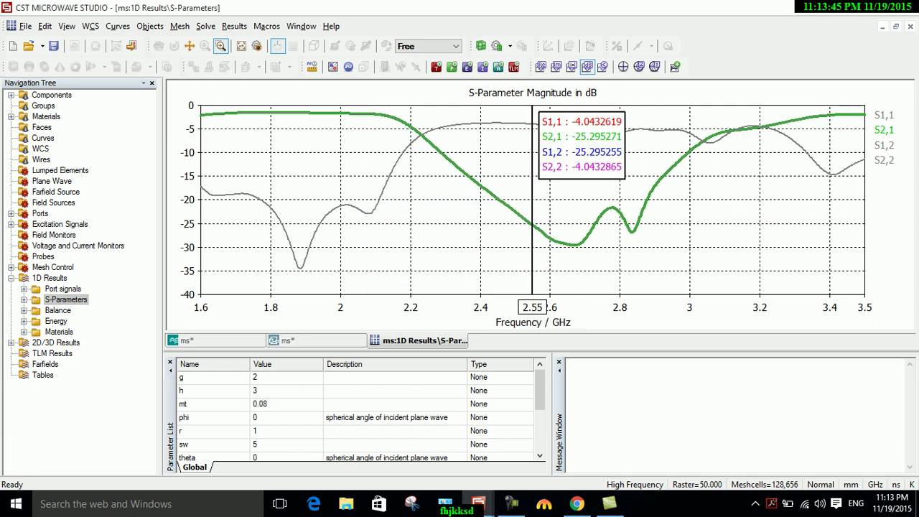
{"action": "key", "text": "Escape"}
{"action": "left_click", "coordinate": [884, 130]}
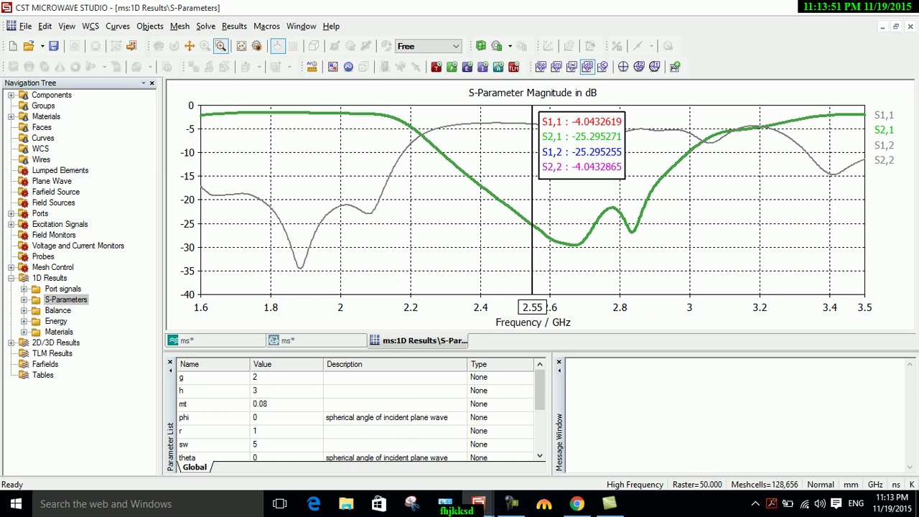